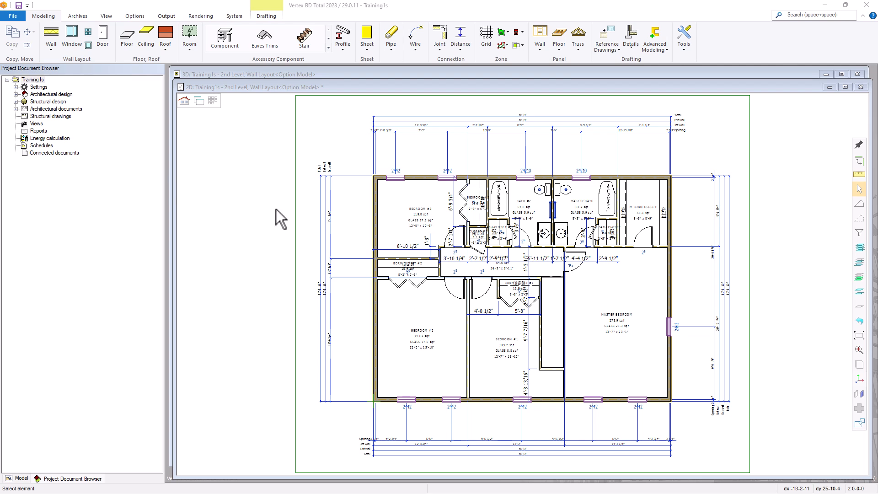
Open the 1st Level wall layout drawing-model pair.
left_click(213, 104)
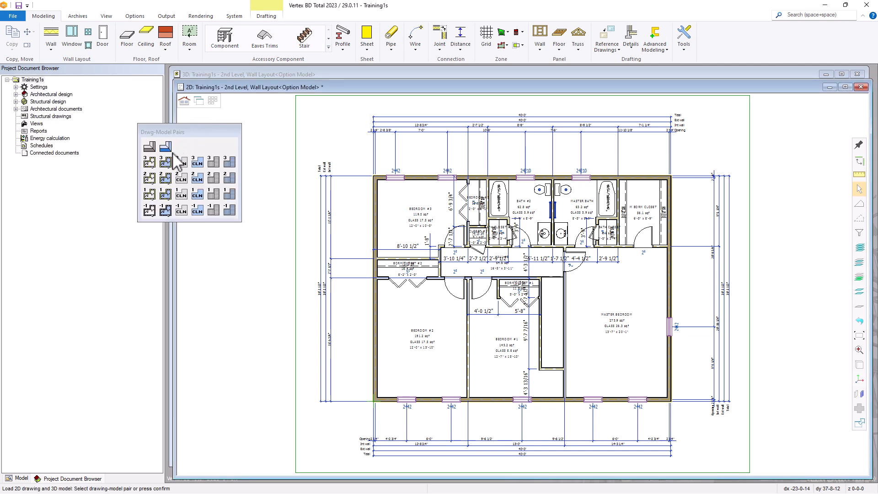
left_click(150, 197)
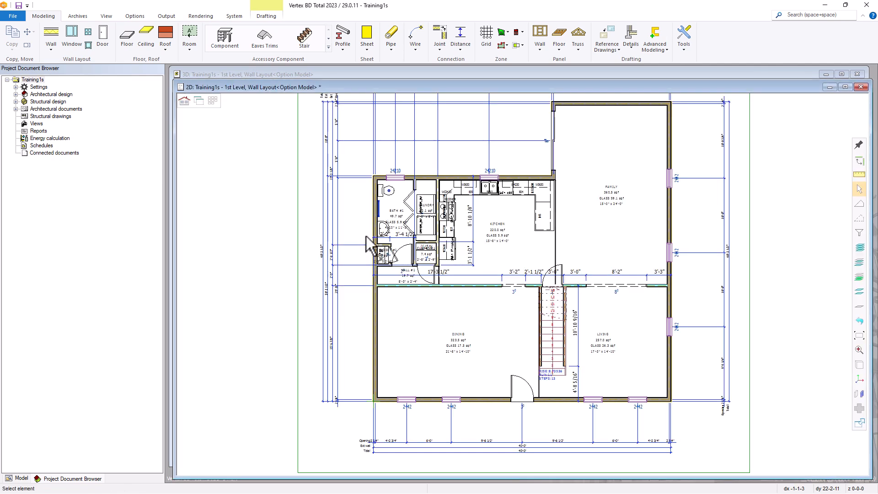
scroll(361, 231, "down", 1)
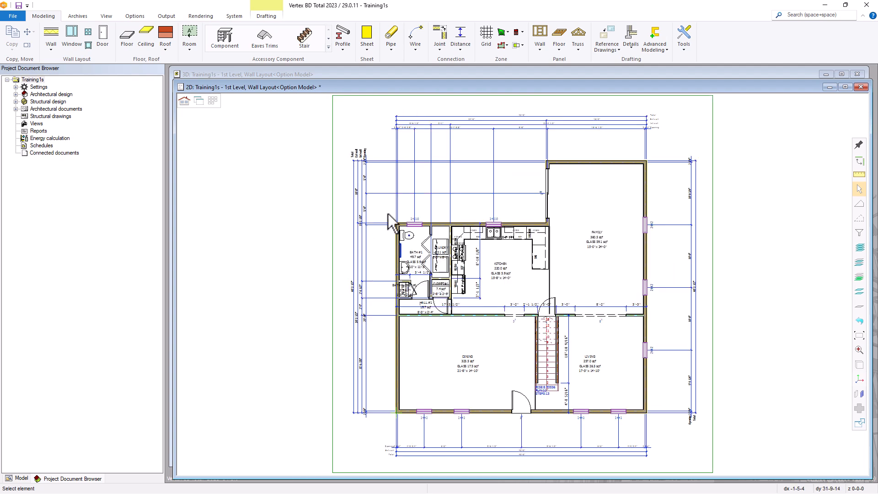
Generate the drawing sheet res-b-05-1fp.vxp with updated views and models, and enlarge its window.
left_click(166, 17)
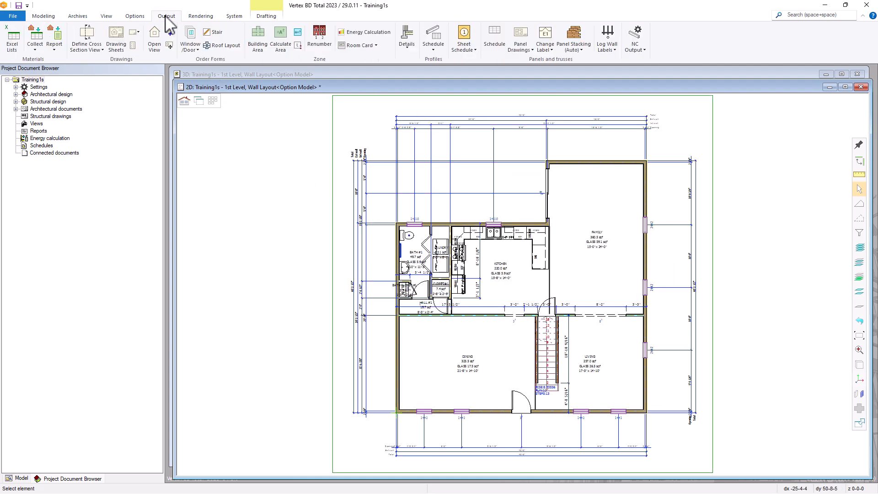
left_click(117, 44)
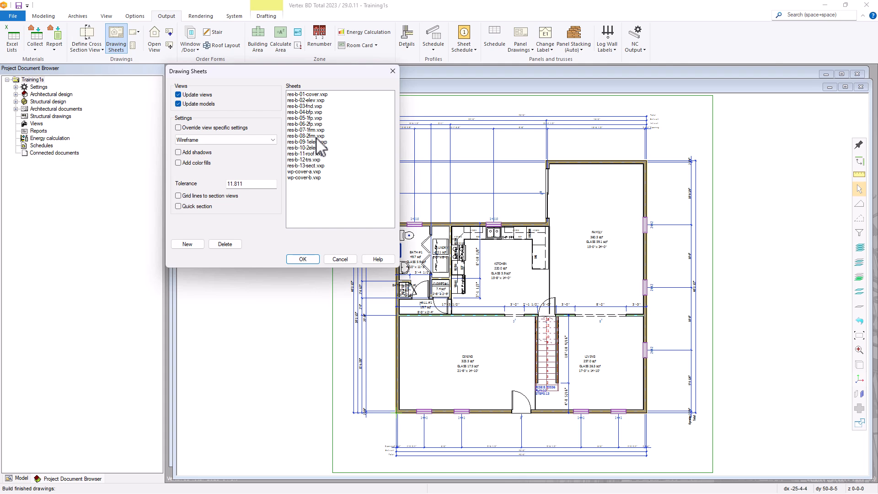
left_click(305, 119)
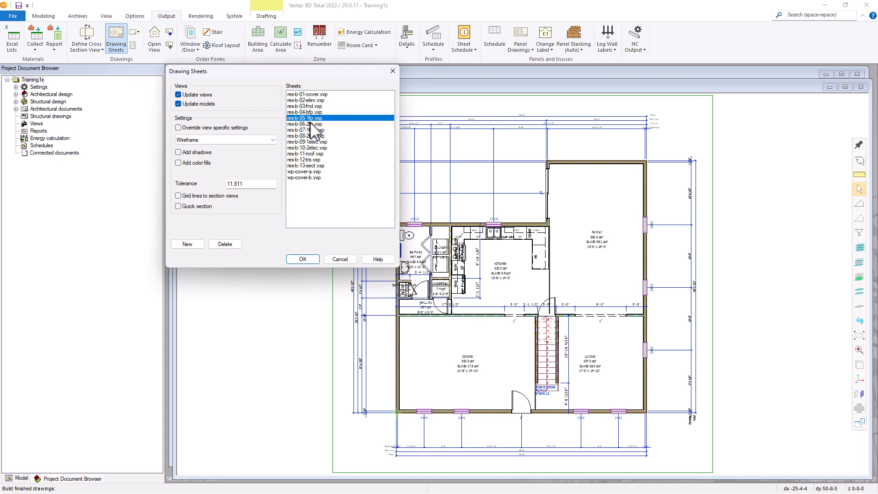
left_click(302, 259)
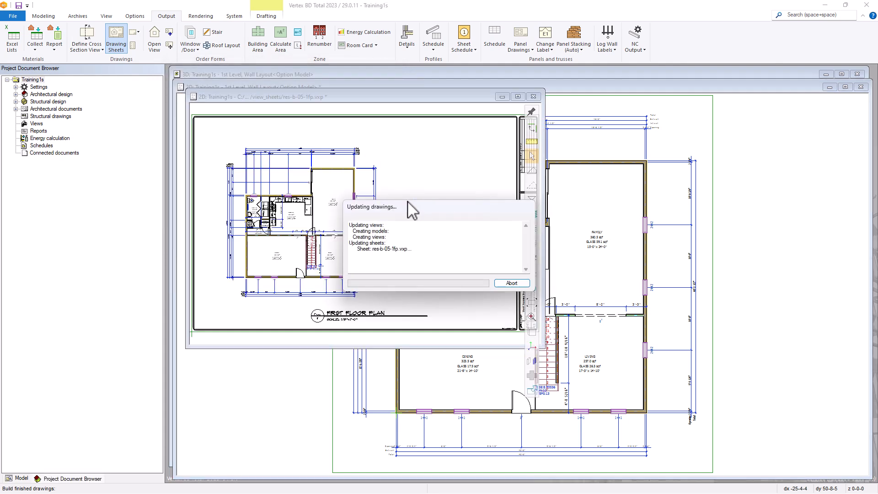
left_click_drag(378, 92, 375, 78)
left_click_drag(541, 331, 785, 478)
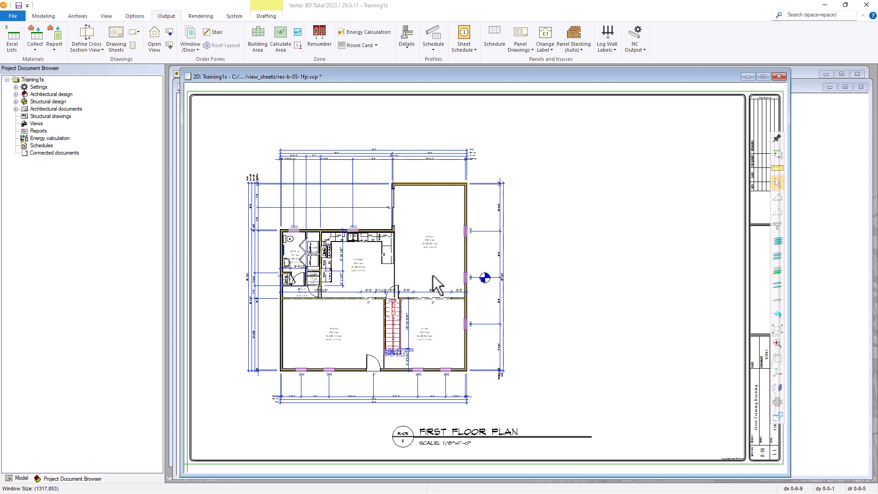
Inspect the sheet's reference drawings by switching 1walls.vxp and sheet_11x17.vxp off and on, and discard the visibility changes.
left_click(51, 16)
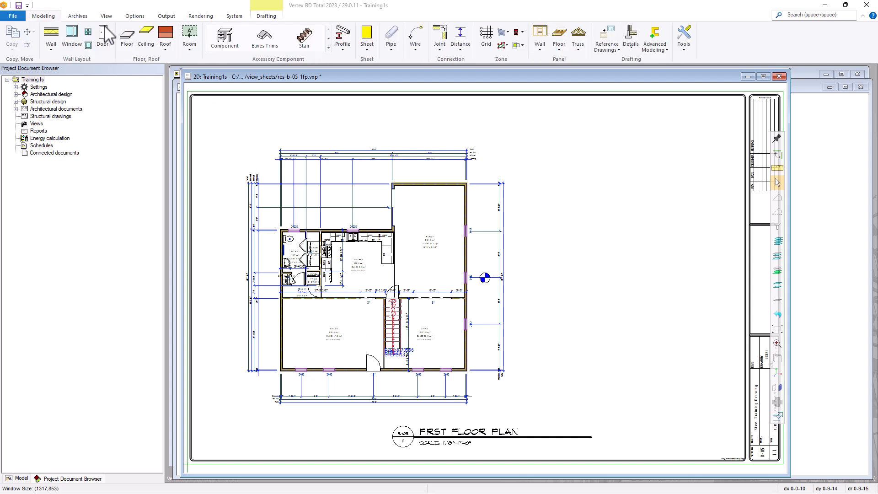
left_click(613, 47)
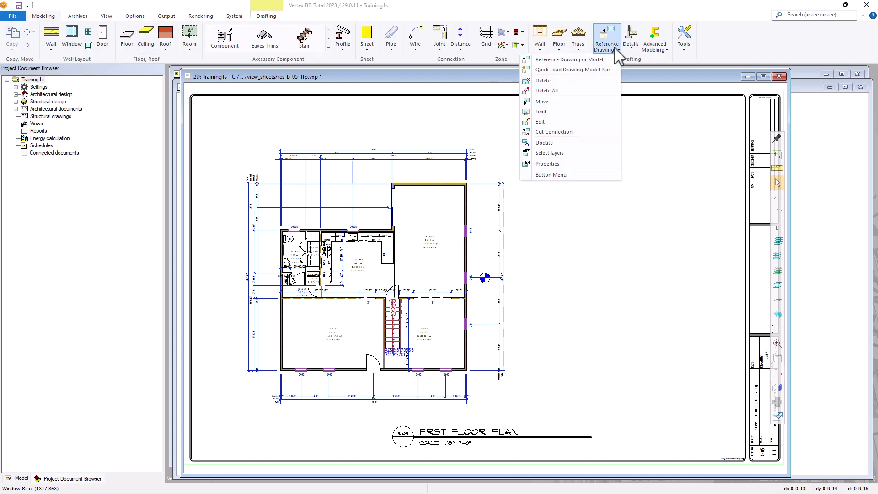
left_click(549, 164)
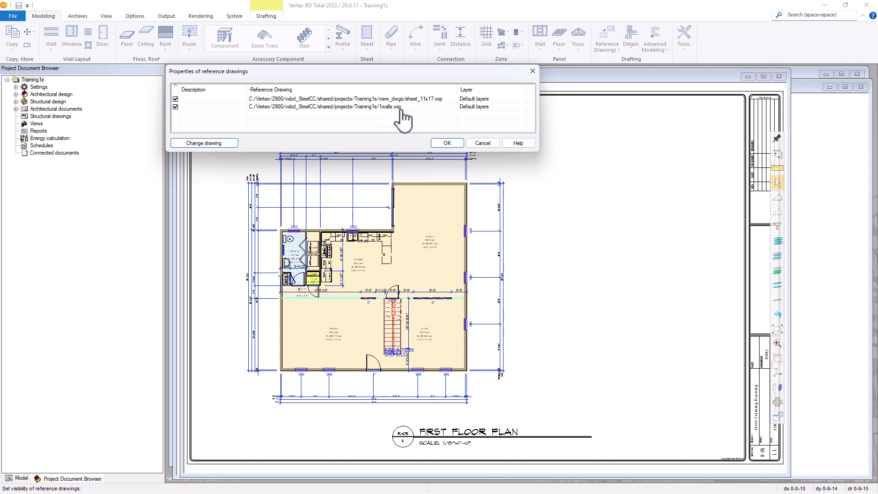
left_click(176, 106)
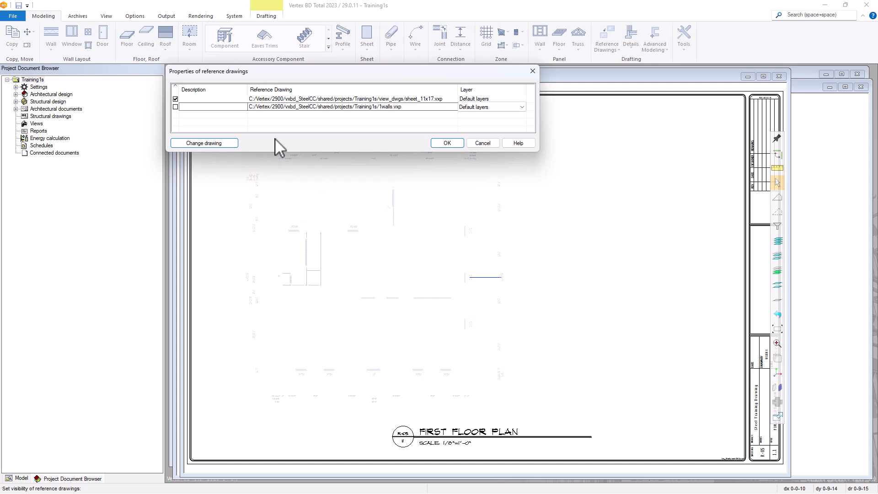
left_click(176, 107)
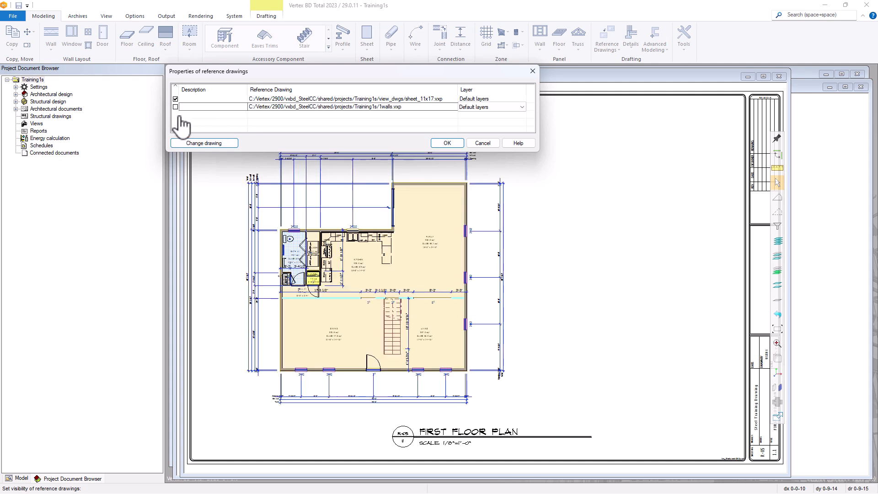
left_click(175, 99)
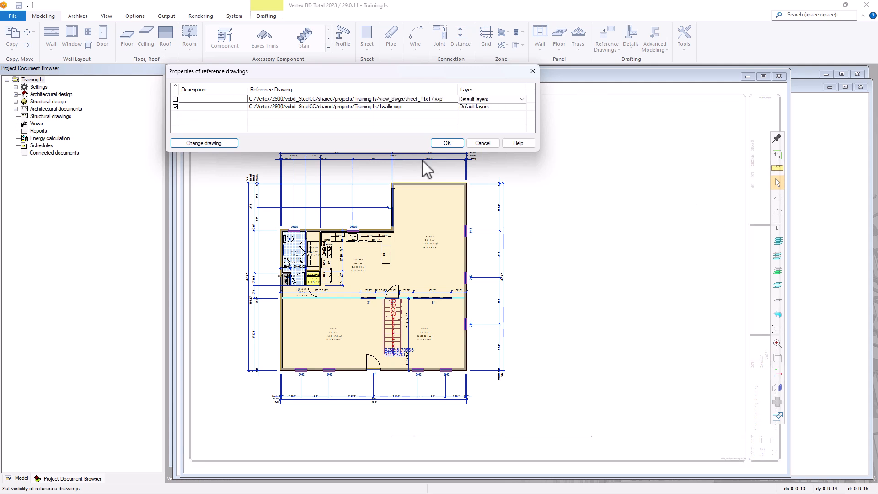
left_click(176, 99)
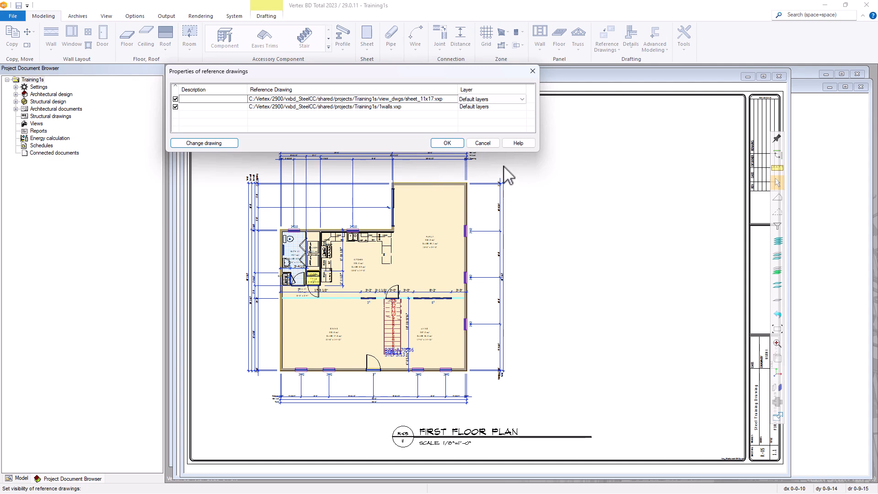
left_click(488, 146)
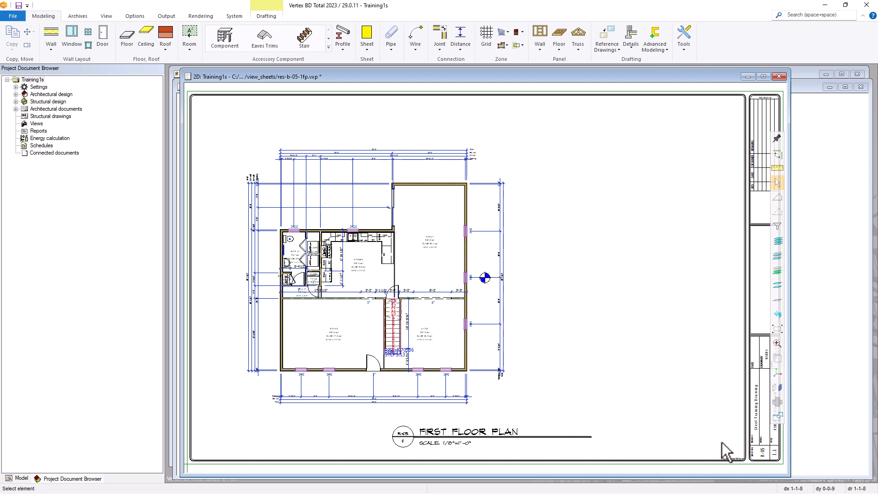
Examine the sheet's title block and the project data card that supplies its project information, without changing the card.
scroll(760, 433, "up", 5)
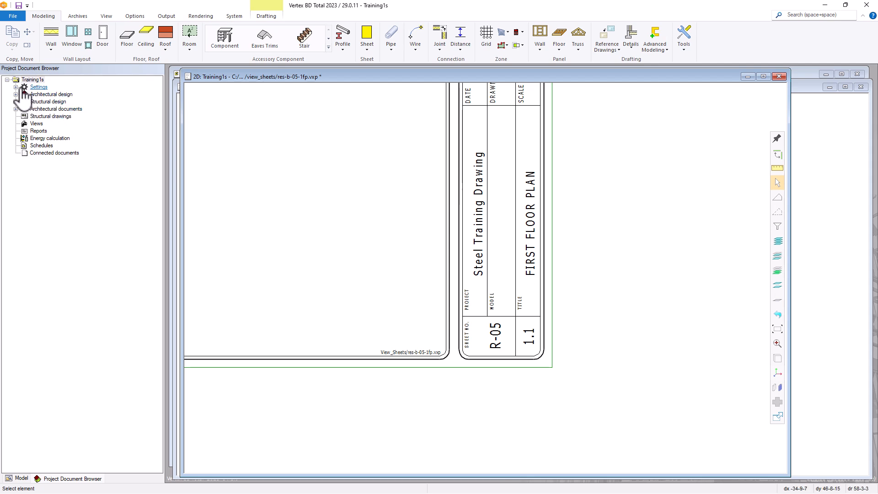
left_click(16, 87)
left_click_drag(53, 94, 51, 94)
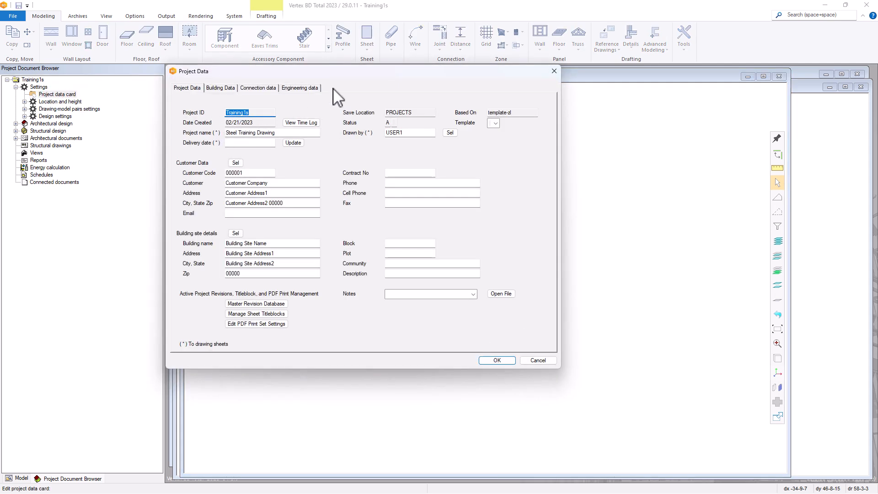
mouse_move(273, 77)
left_mouse_down()
mouse_move(323, 116)
mouse_move(301, 94)
left_mouse_up()
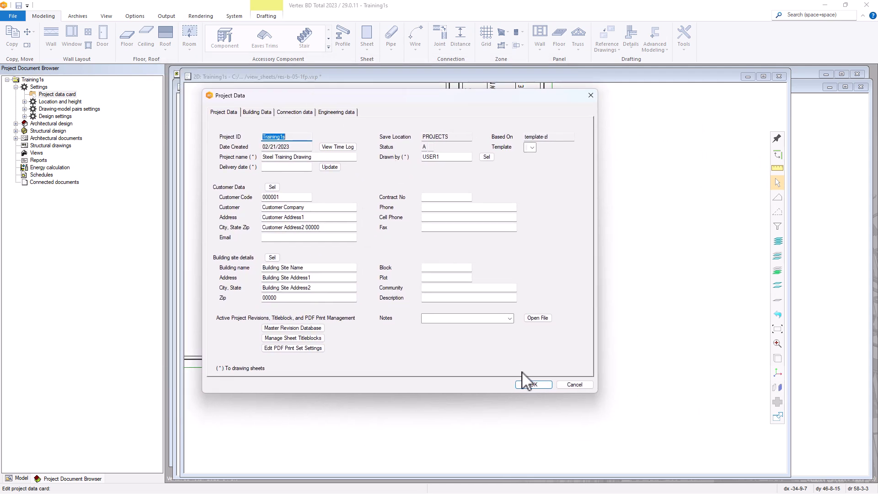
left_click(576, 384)
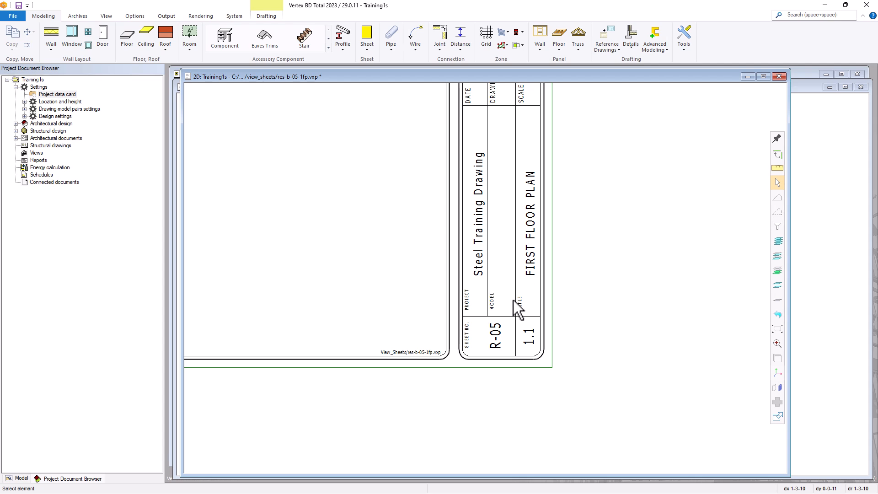
Change the active sheet's drawing title to MAIN FLOOR PLAN in its document information.
right_click(354, 238)
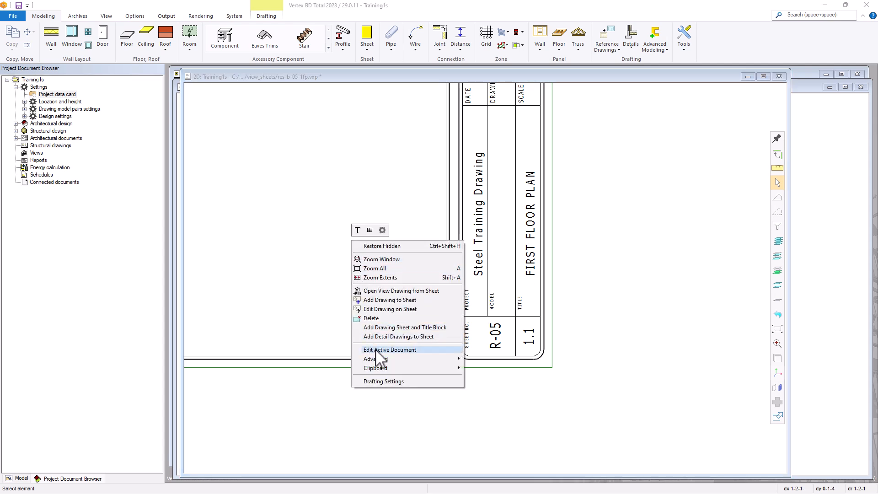
left_click(375, 350)
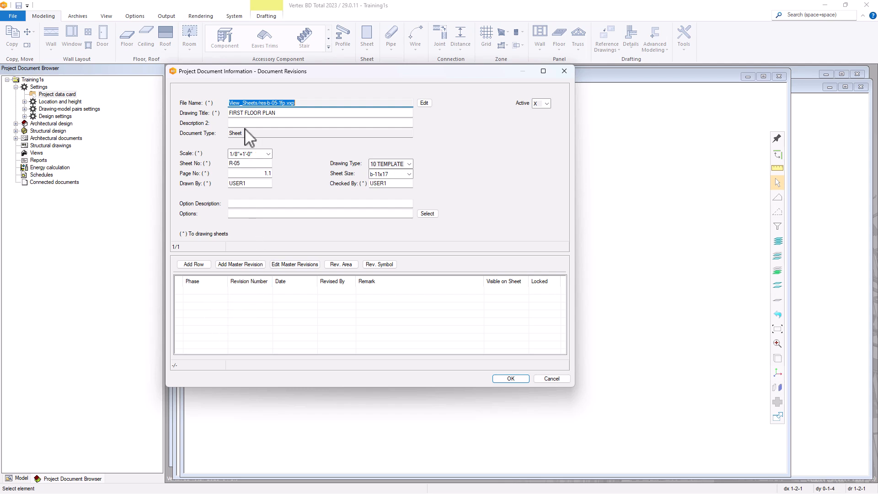
double_click(242, 112)
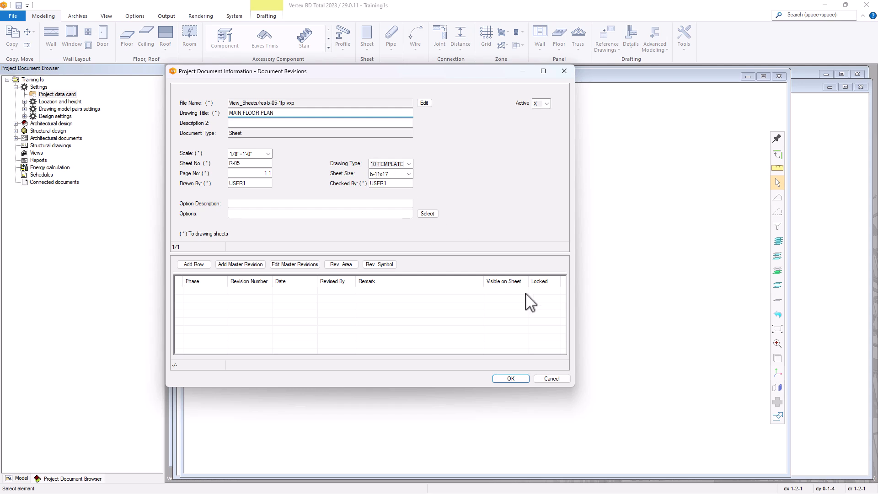
left_click(506, 379)
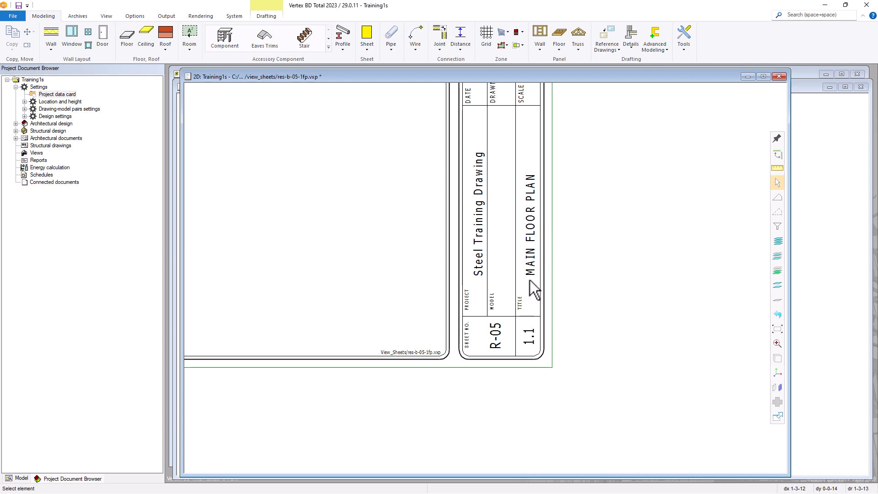
Check the title below the floor plan and close the sheet without saving the drawing.
scroll(544, 290, "down", 2)
scroll(483, 281, "down", 3)
scroll(479, 277, "up", 3)
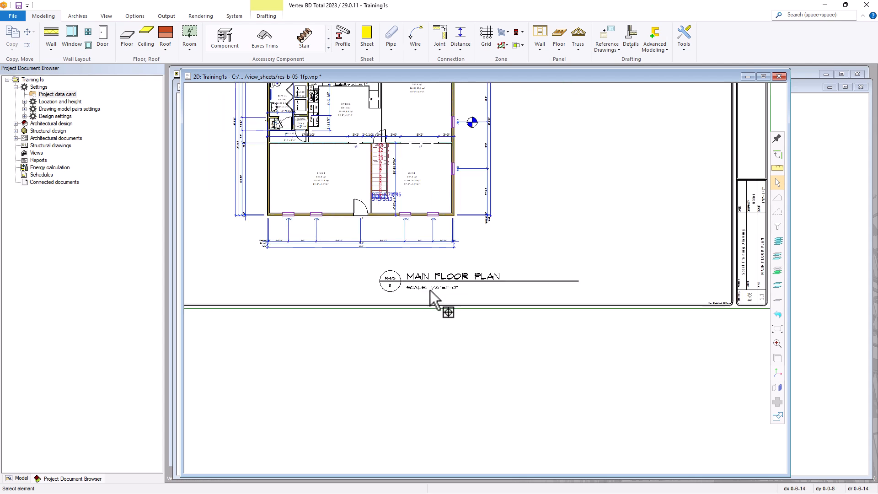
middle_click(502, 281)
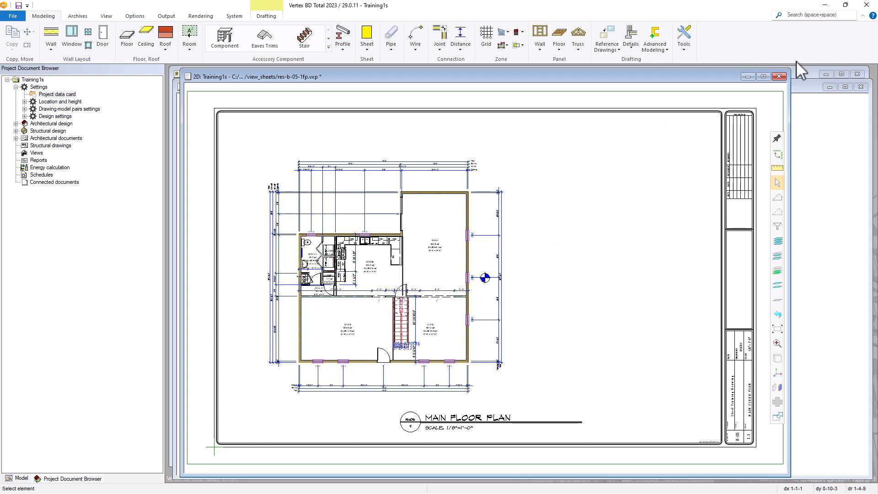
left_click(778, 75)
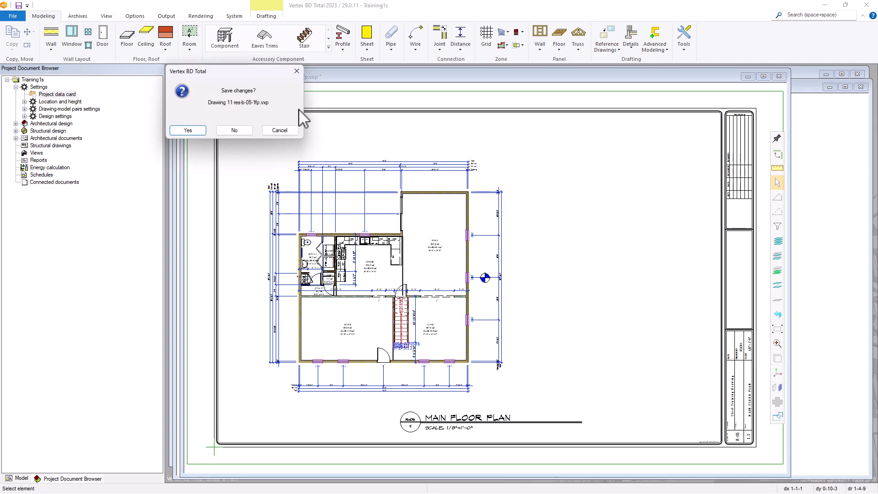
left_click(234, 130)
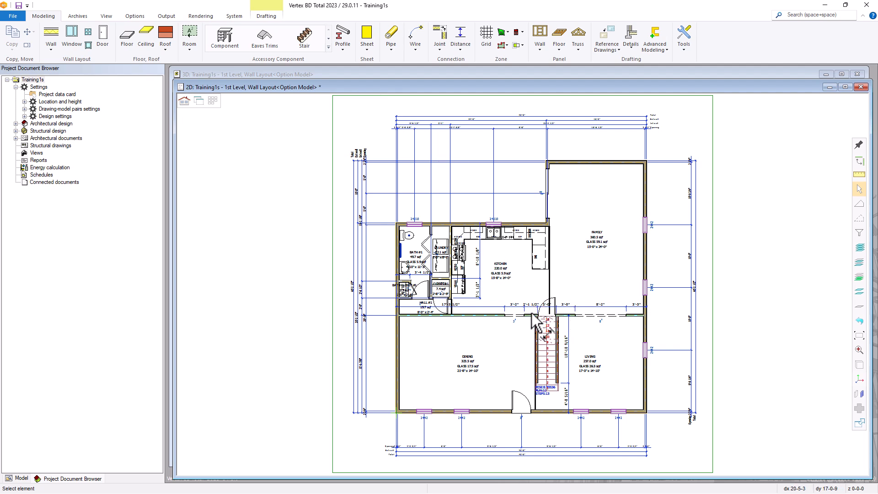
Start inserting the Alignment Point component from the Plan Symbols library with the alignment code 1W.
middle_click_drag(538, 298, 505, 269)
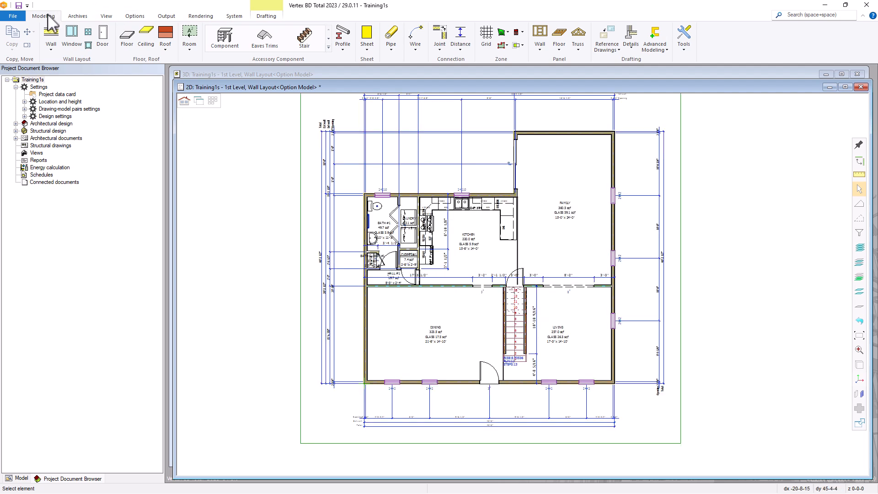
left_click(223, 39)
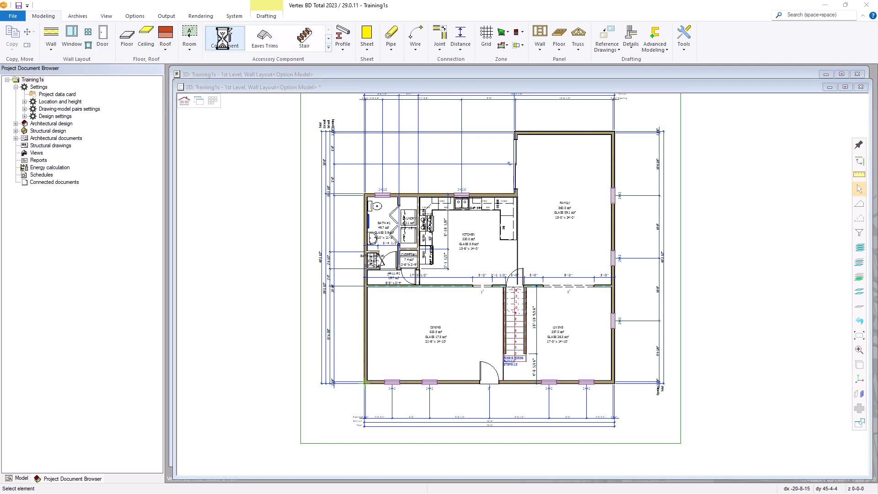
left_click_drag(228, 73, 275, 64)
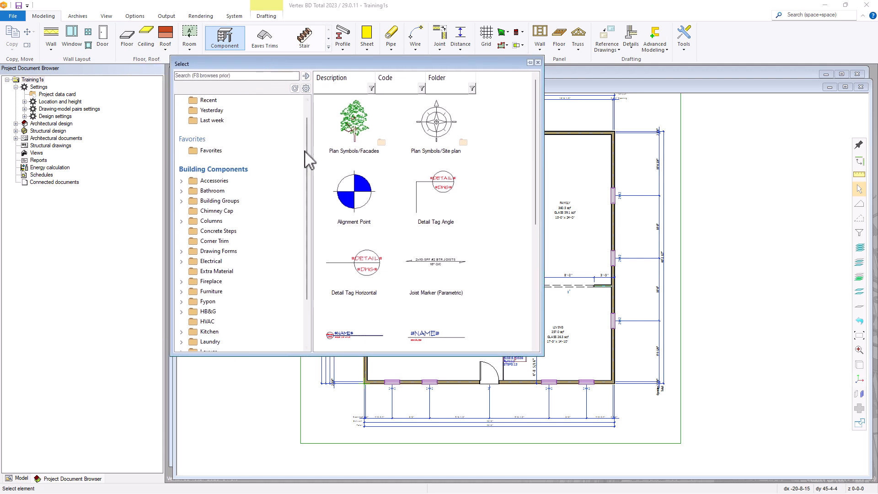
left_click_drag(306, 161, 307, 219)
double_click(219, 311)
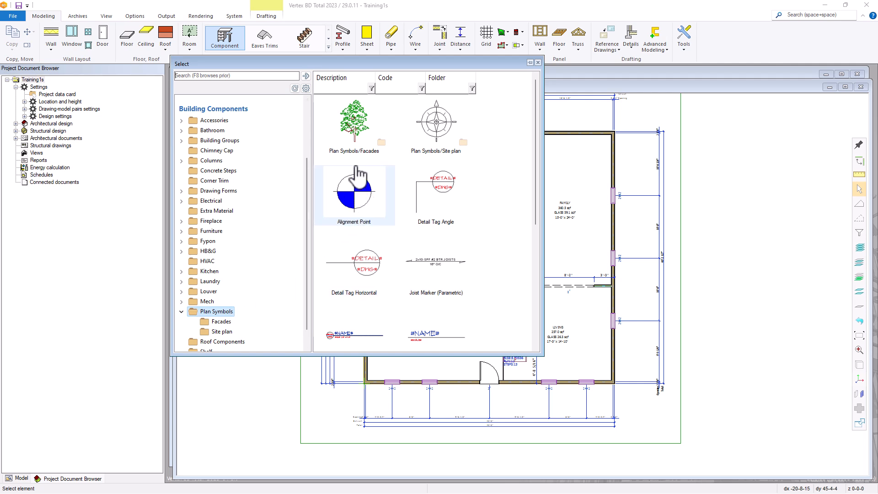
double_click(371, 188)
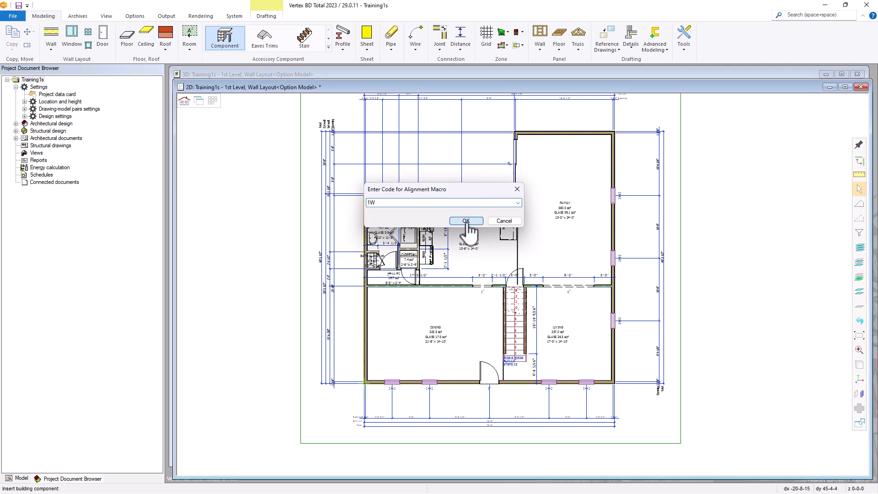
left_click(466, 221)
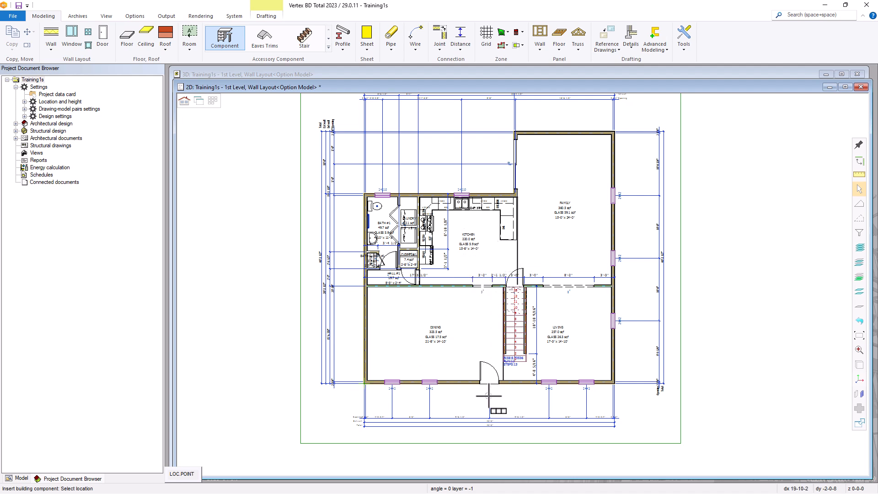
Place the alignment point on the front door's centerline, level with the midpoint between the outer corners of the Living and Family side wall.
scroll(489, 396, "up", 5)
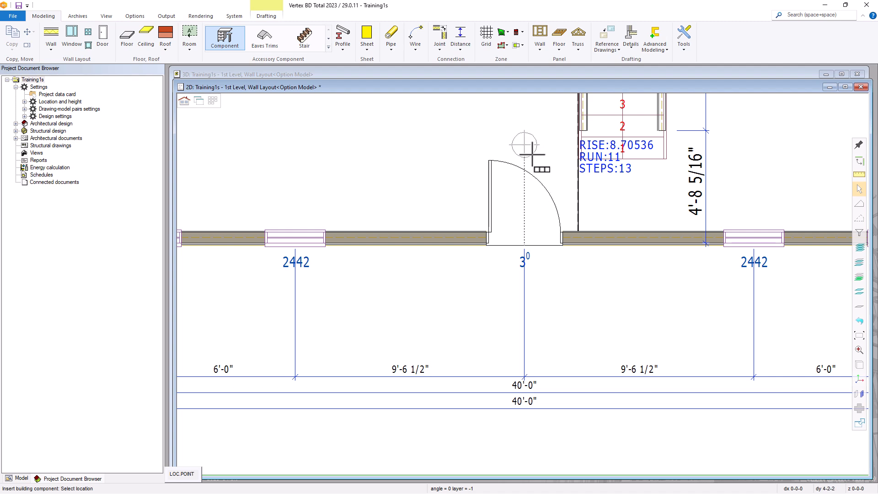
scroll(529, 151, "down", 5)
scroll(532, 153, "down", 2)
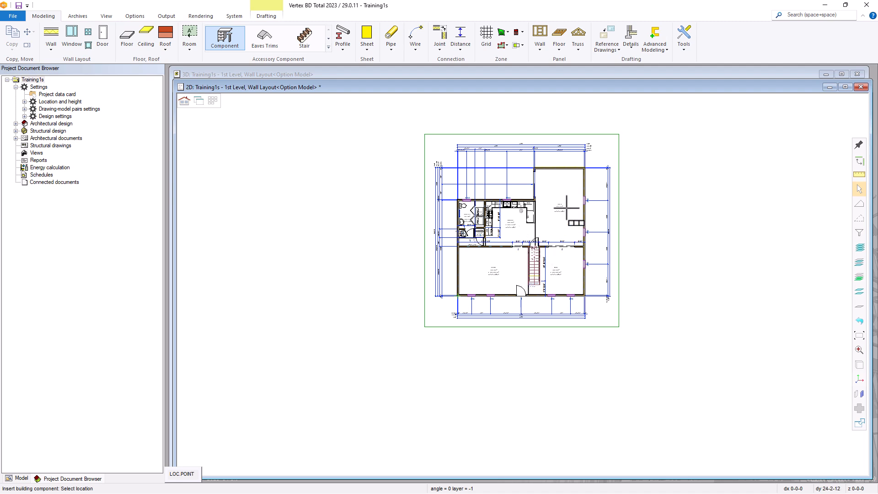
right_click(570, 258)
mouse_move(591, 272)
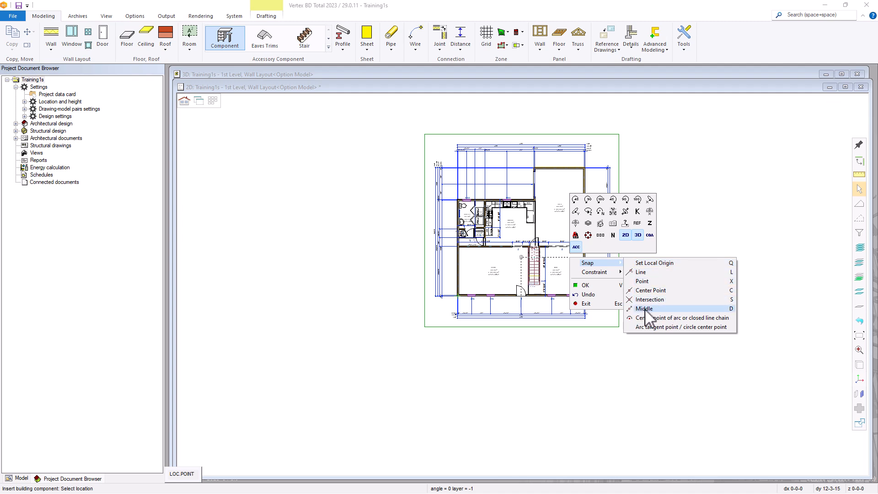
left_click(646, 309)
scroll(589, 303, "up", 5)
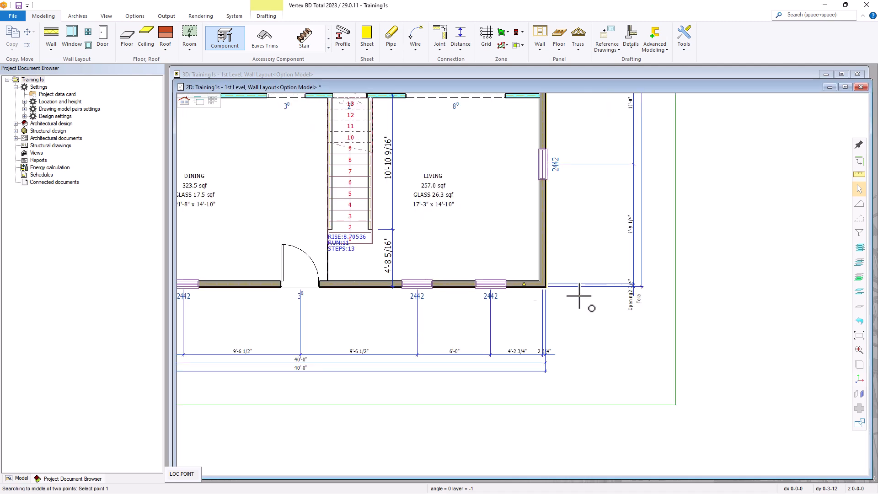
scroll(525, 284, "up", 2)
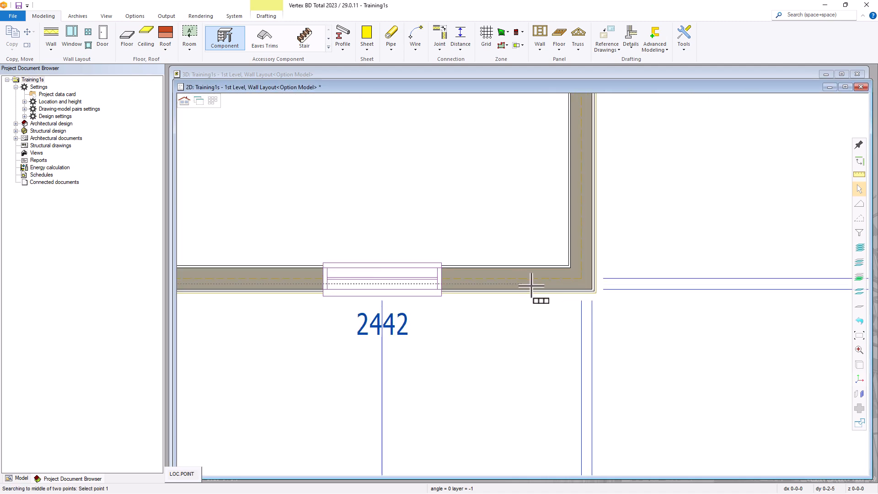
left_click(590, 289)
scroll(595, 202, "down", 5)
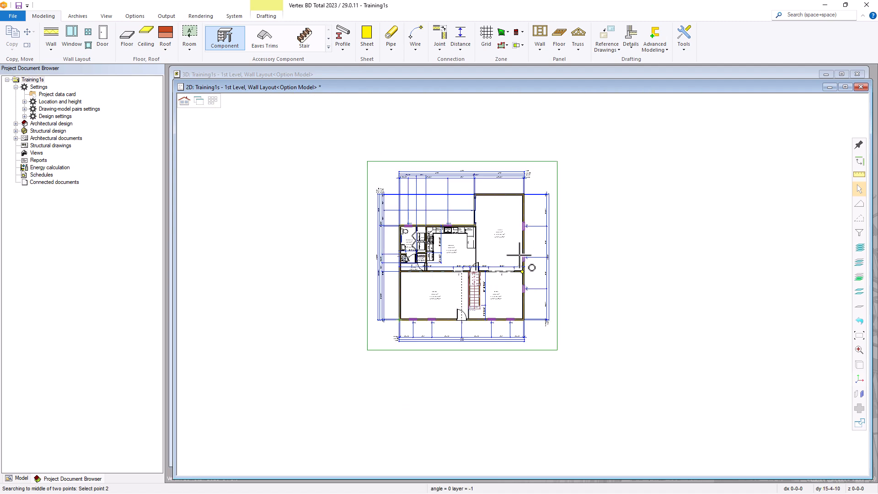
scroll(522, 270, "up", 8)
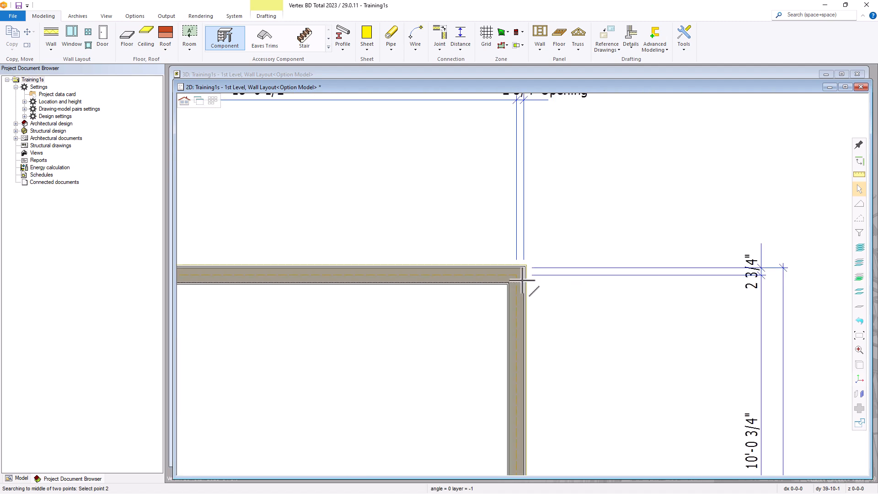
left_click(524, 288)
scroll(526, 300, "down", 7)
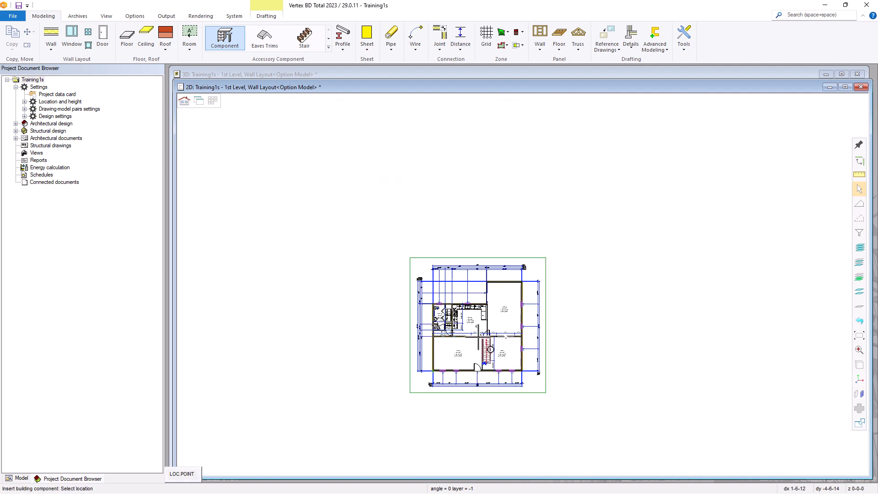
scroll(480, 338, "up", 8)
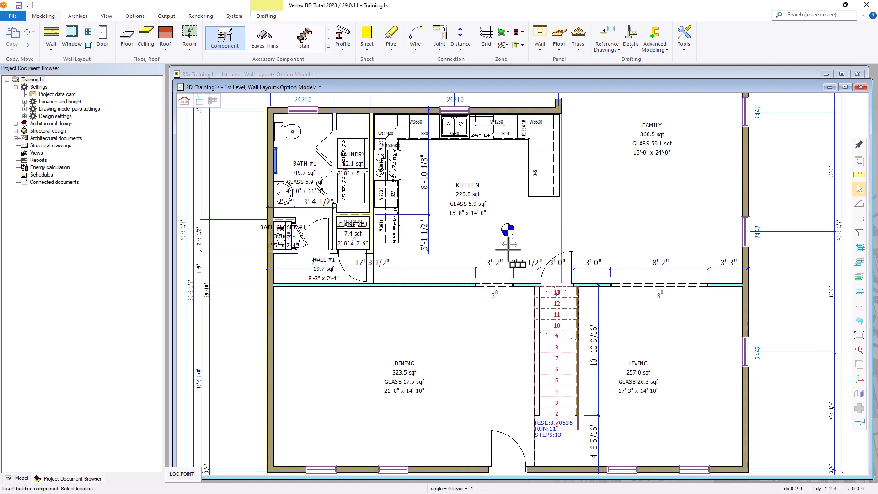
scroll(509, 247, "down", 5)
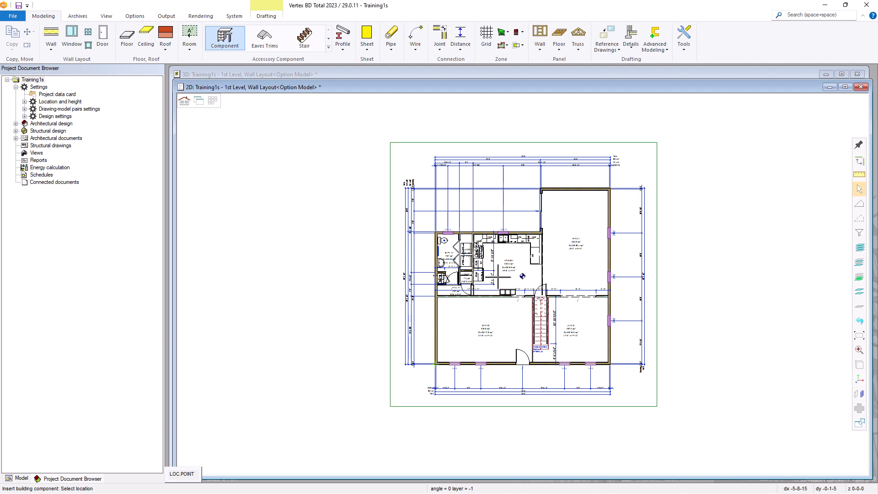
key("Escape")
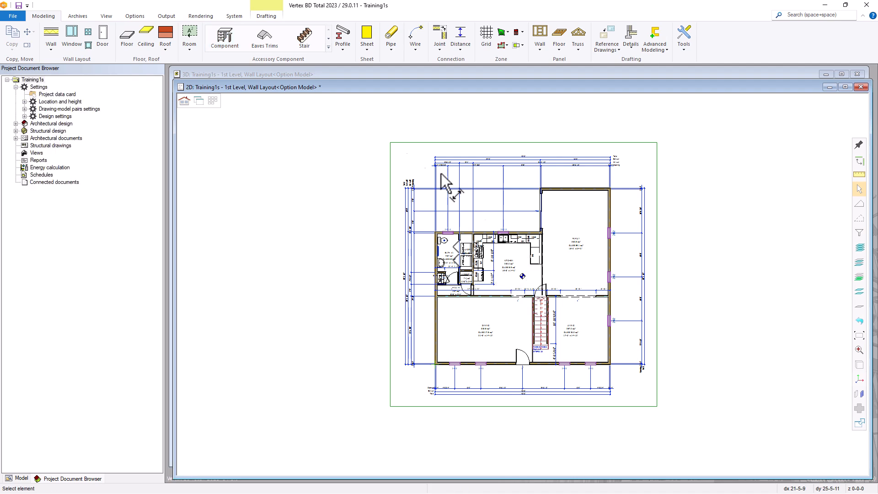
Save the wall layout and generate the drawing sheet res-b-05-1fp.vxp with views and models updated.
left_click(18, 5)
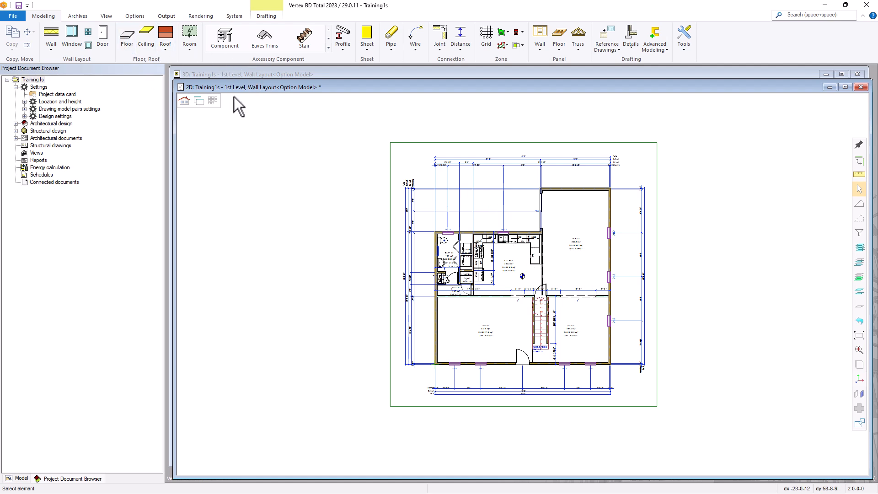
left_click(166, 16)
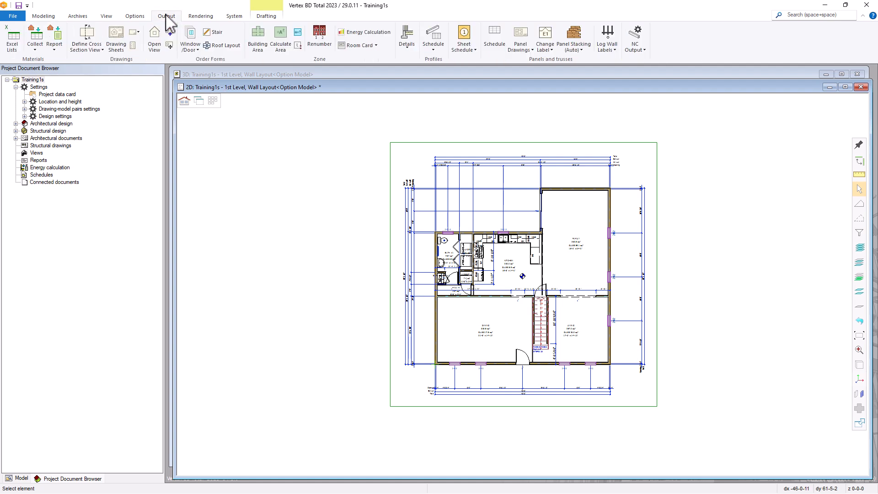
left_click(116, 43)
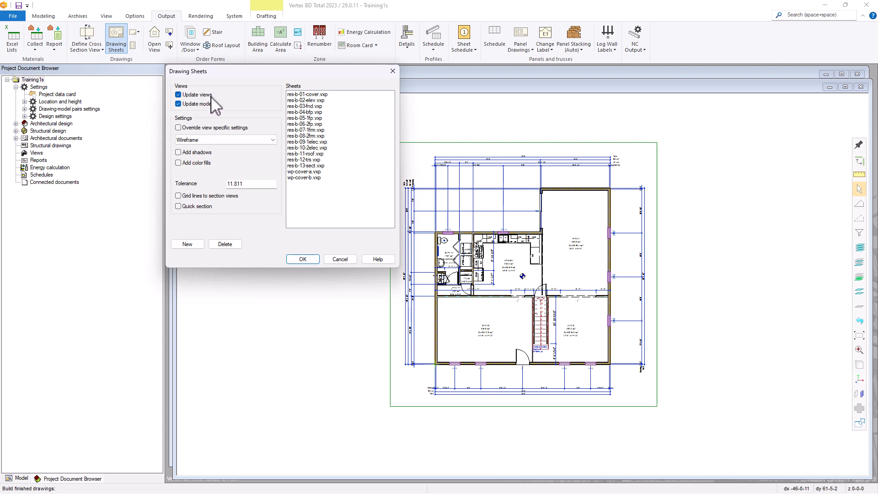
left_click(310, 118)
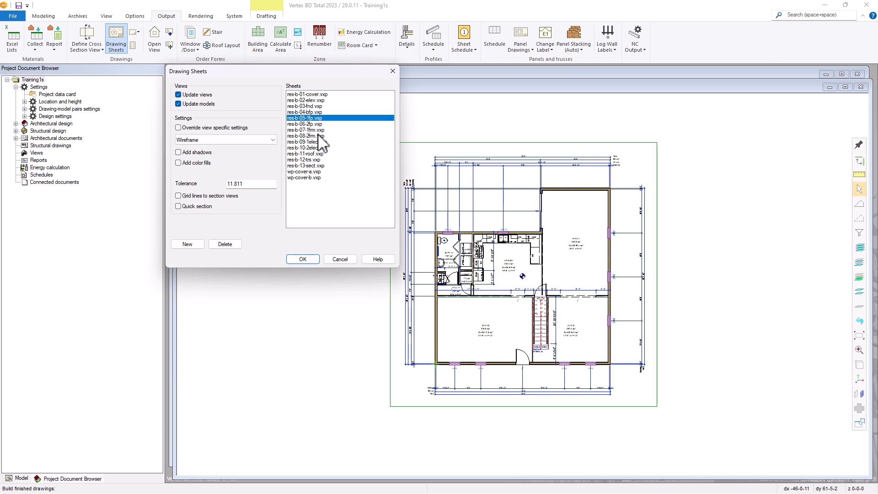
left_click(309, 257)
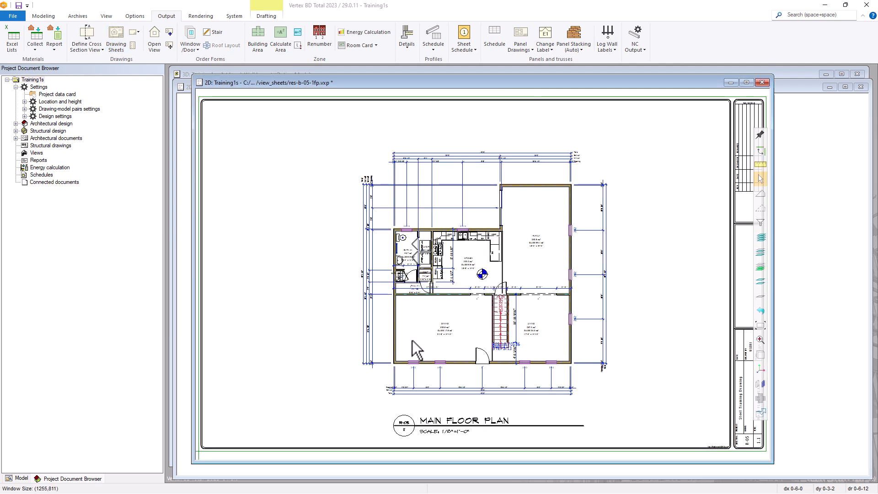
Check the alignment point in the sheet's kitchen area and close the sheet, saving its changes.
scroll(483, 274, "up", 3)
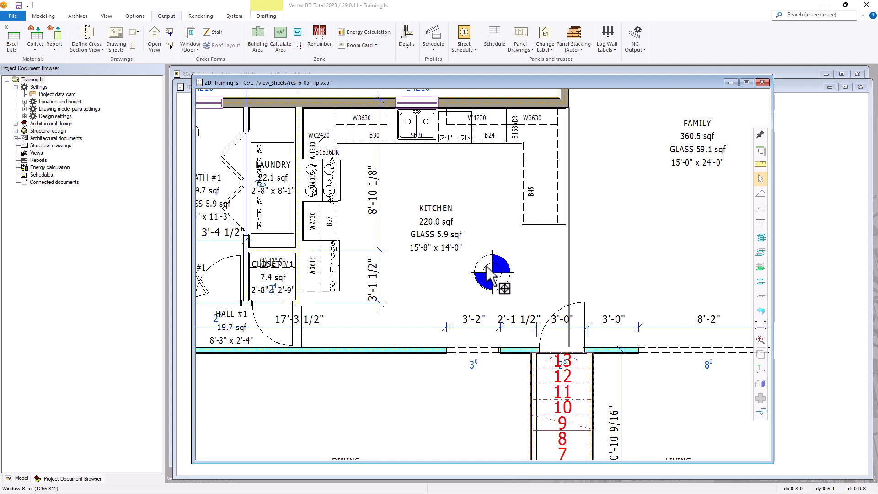
scroll(490, 298, "down", 5)
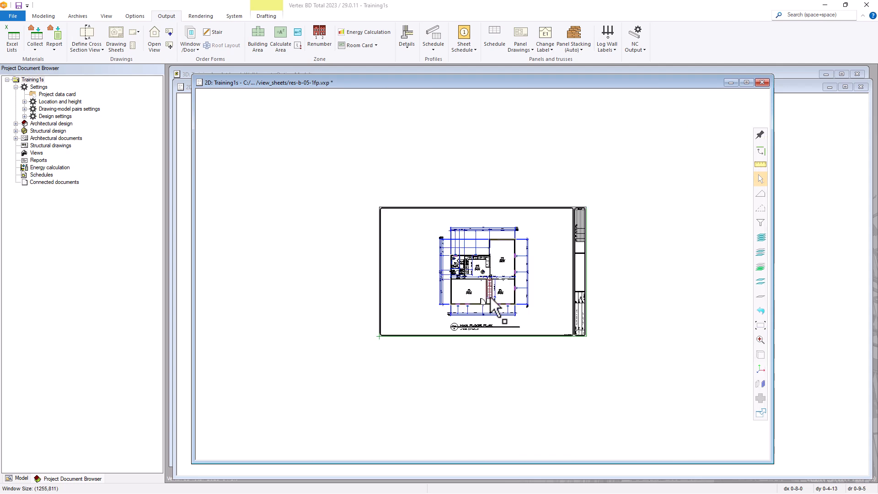
scroll(490, 297, "up", 3)
scroll(490, 297, "down", 1)
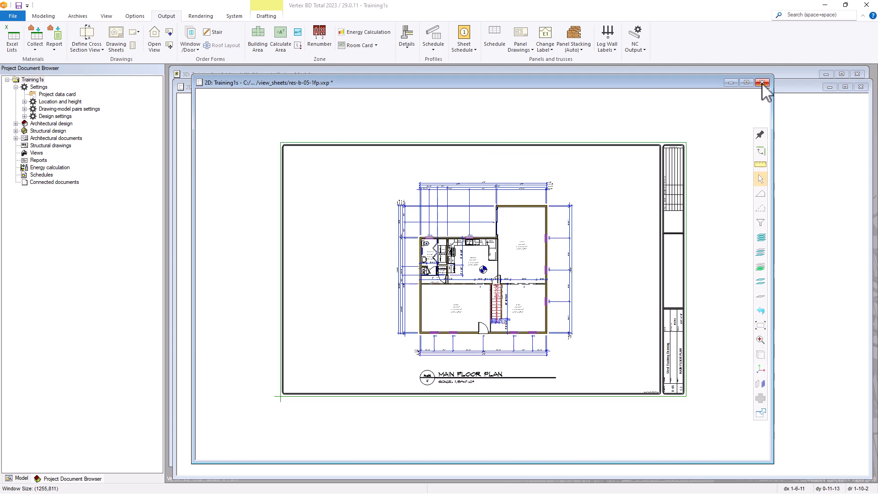
left_click(762, 82)
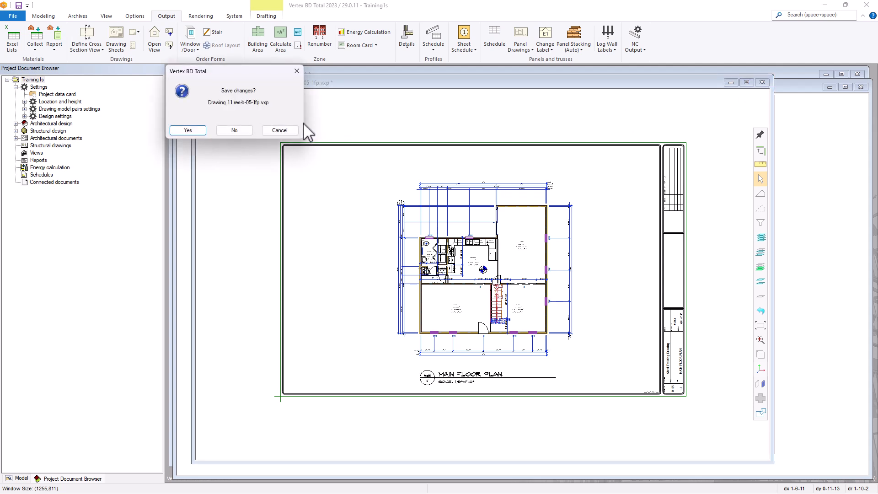
left_click(192, 130)
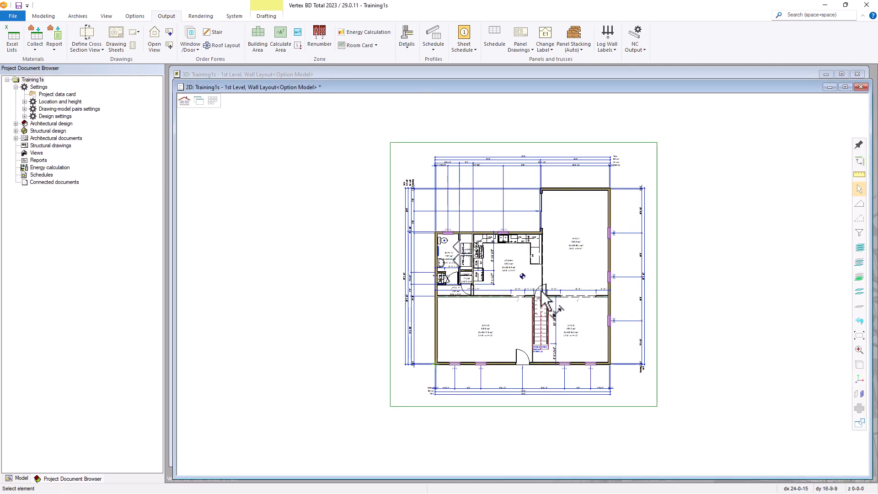
Copy the alignment point to the 2nd Level wall layout and leave that drawing-model pair active.
scroll(539, 285, "up", 1)
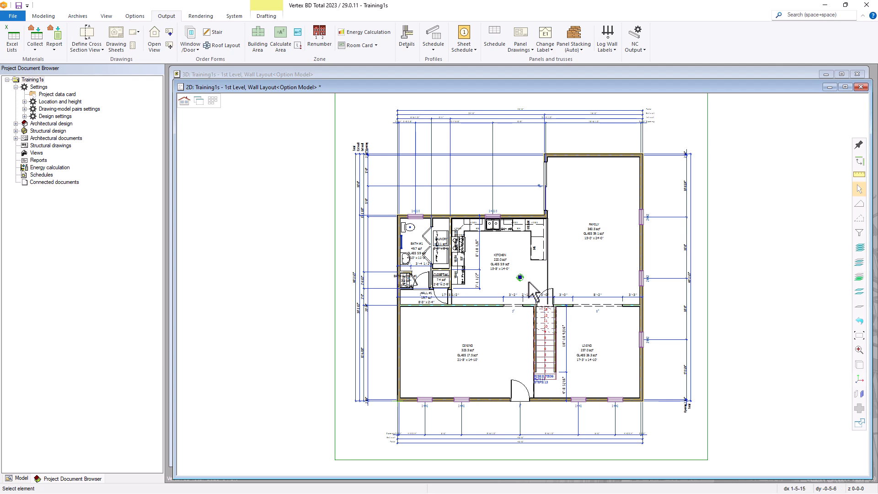
right_click(530, 284)
mouse_move(611, 341)
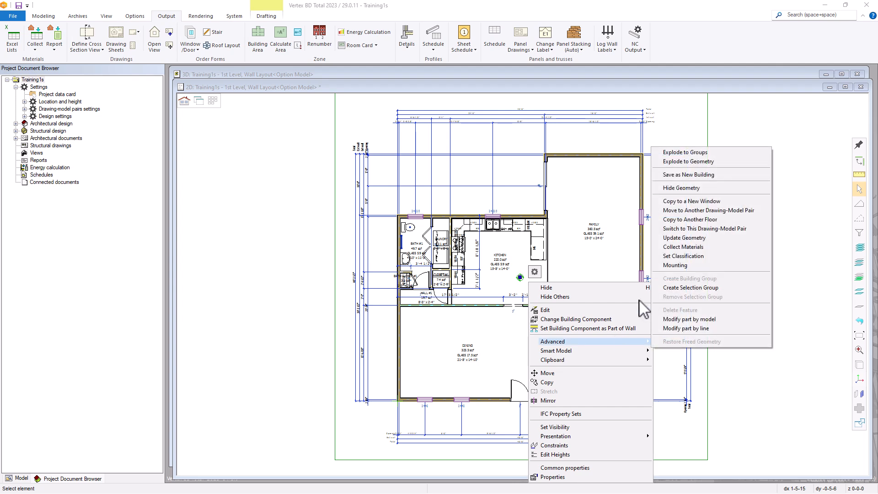
left_click(689, 220)
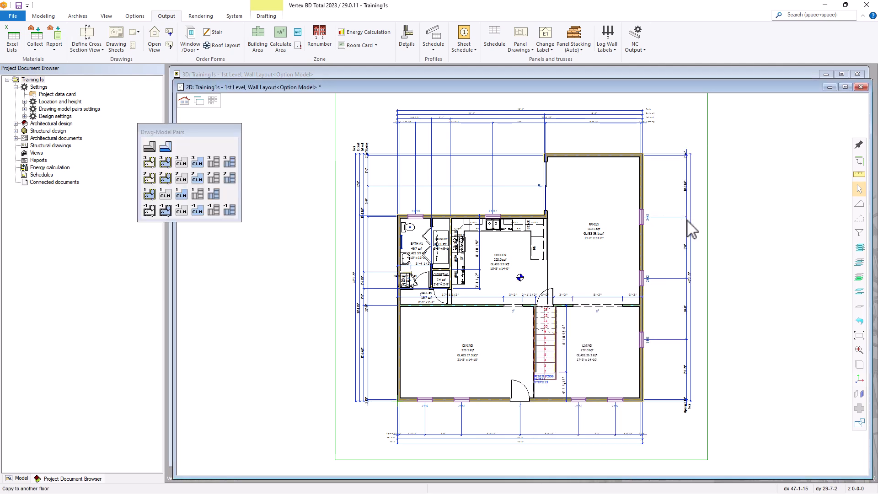
left_click(149, 178)
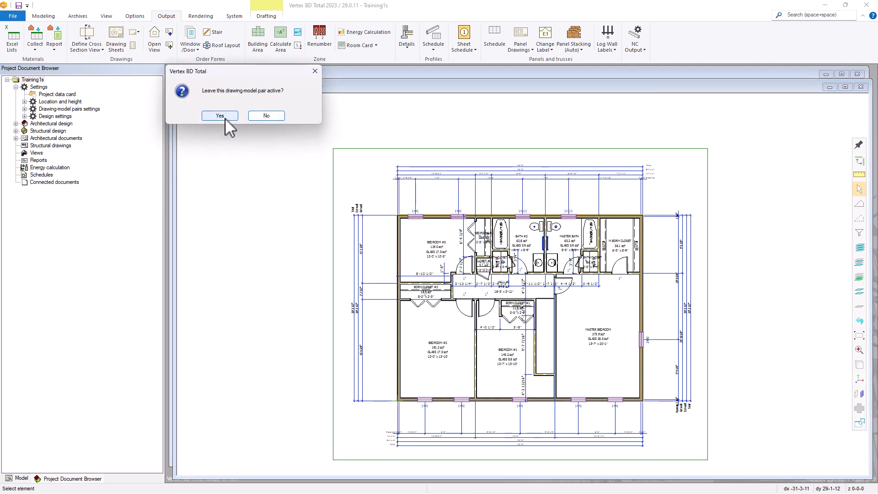
left_click(225, 119)
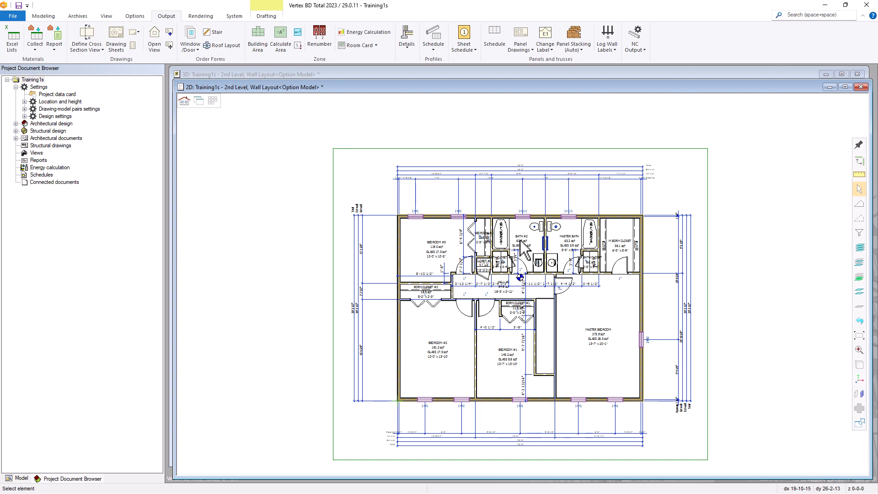
Set the 2nd Level alignment point's CODE to 2W.
double_click(520, 278)
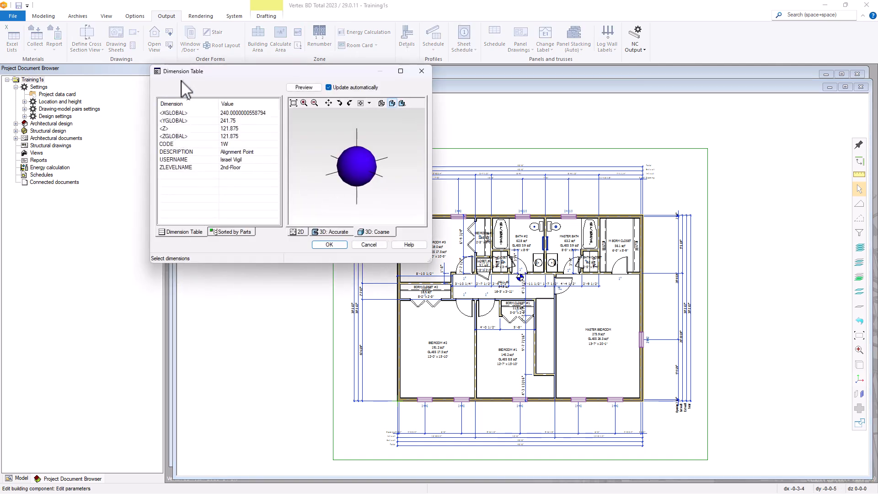
left_click(233, 144)
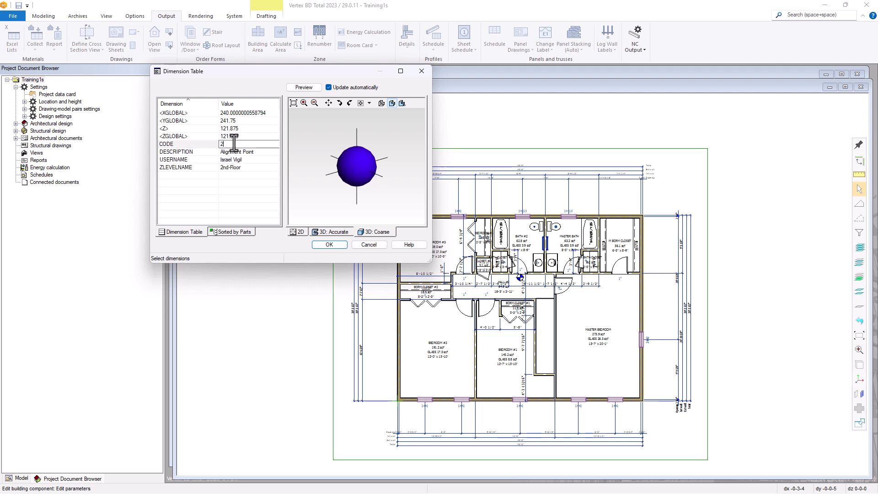
left_click(323, 246)
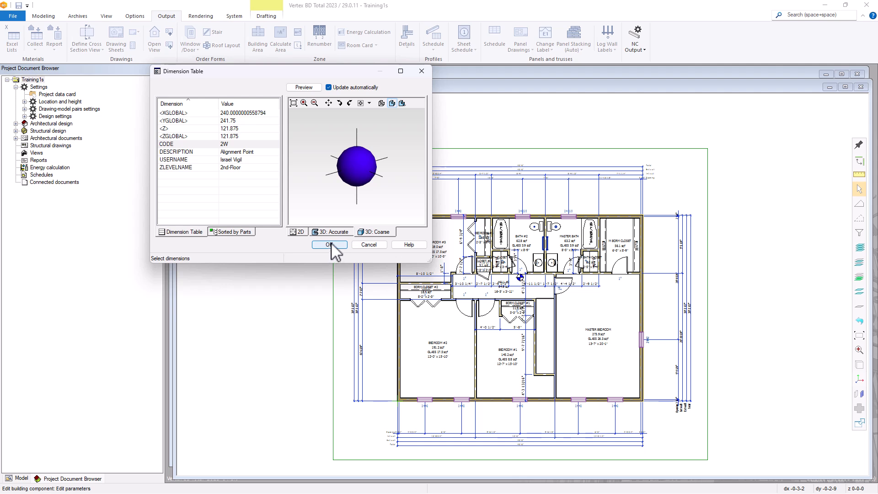
Confirm the 2nd Level alignment point's code and generate the drawing sheet res-b-06-2fp.vxp with views and models updated.
left_click(330, 245)
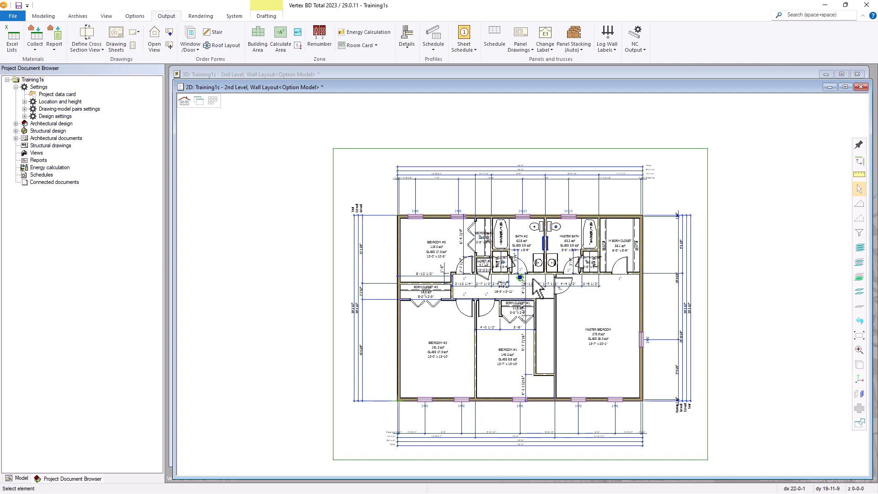
scroll(533, 278, "up", 1)
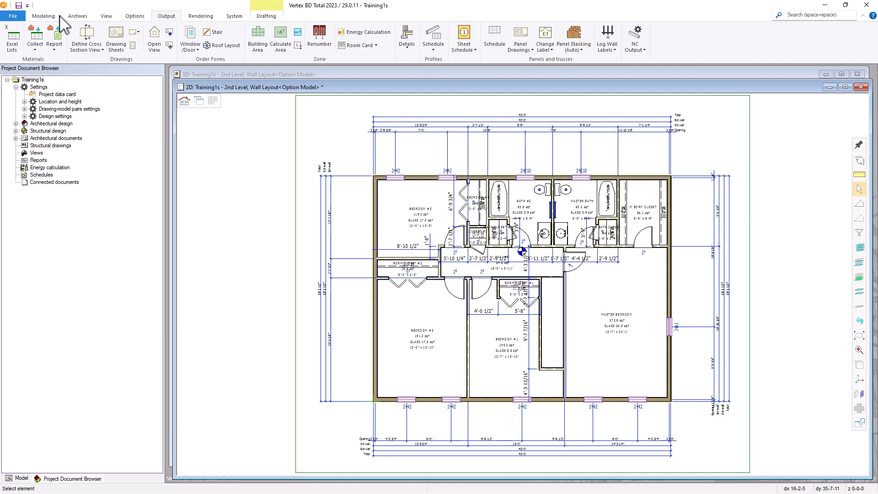
left_click(115, 39)
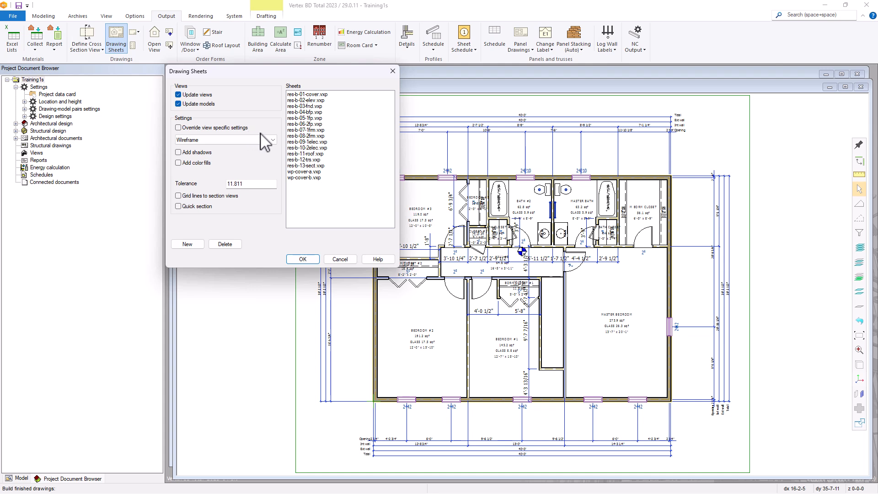
left_click(312, 125)
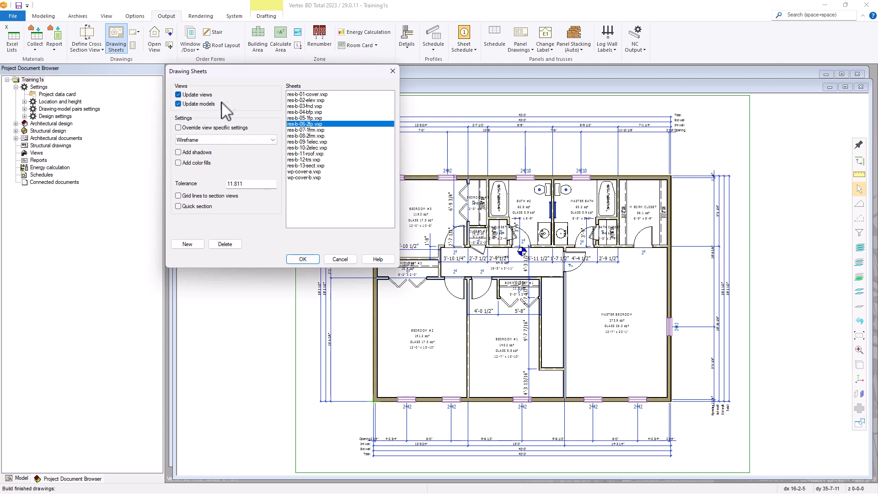
left_click(302, 259)
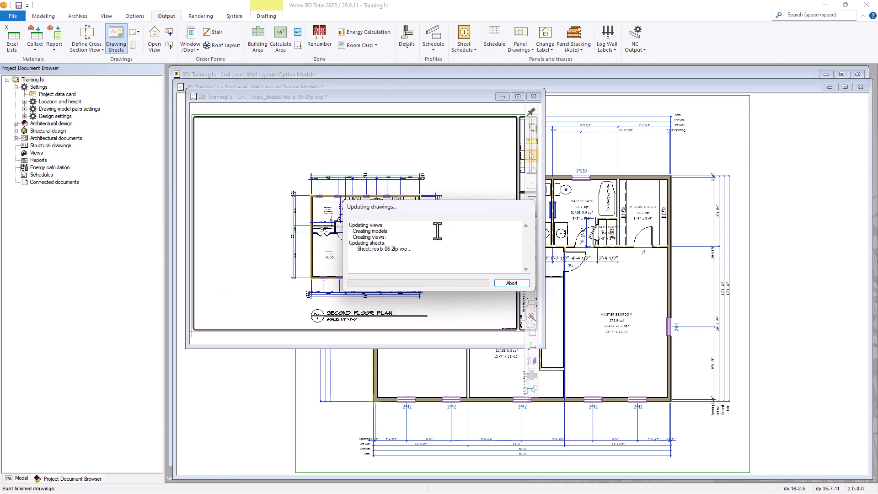
Check the alignment point on the second floor plan sheet and close the sheet, saving its changes.
mouse_move(417, 100)
left_mouse_down()
mouse_move(447, 102)
mouse_move(455, 87)
left_mouse_up()
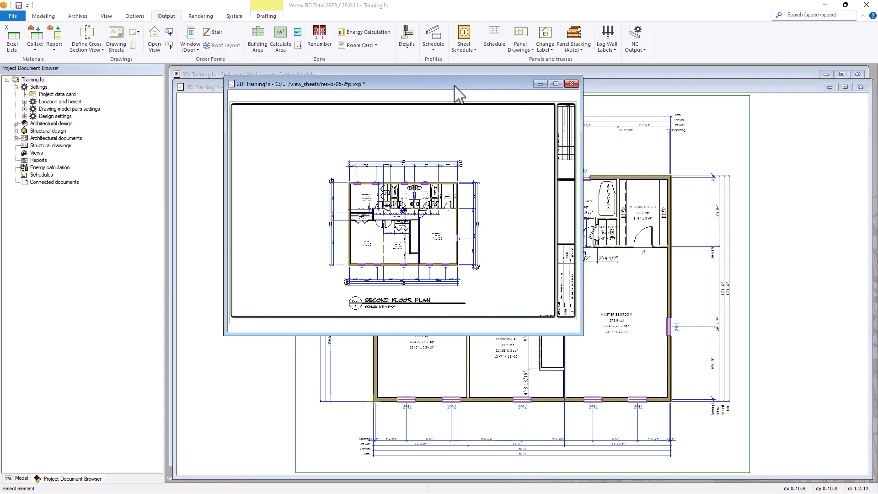
scroll(406, 215, "up", 8)
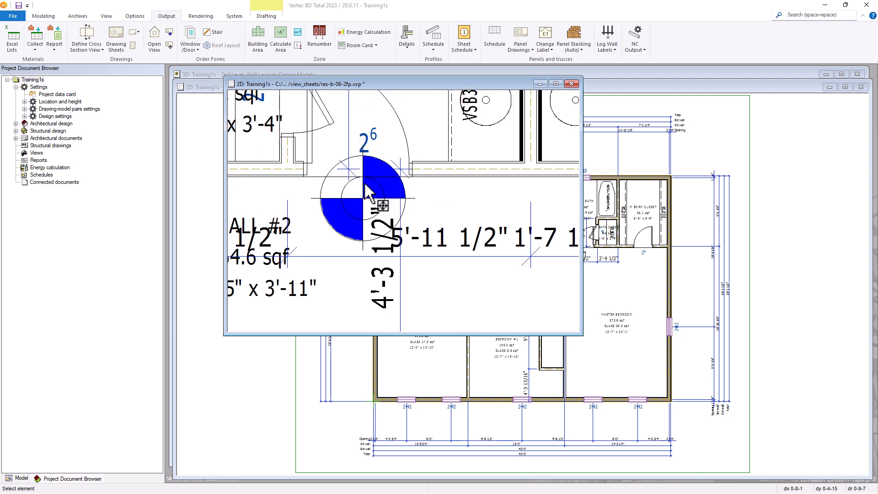
scroll(406, 215, "down", 8)
scroll(404, 214, "down", 6)
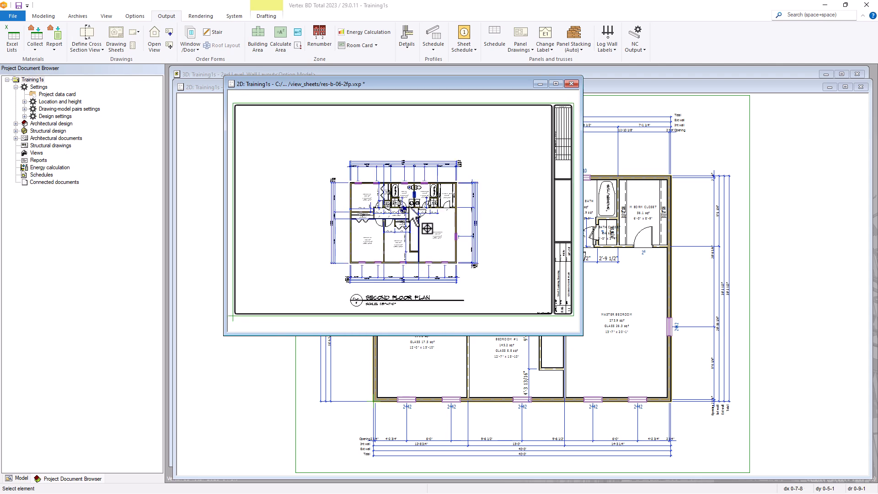
left_click(572, 83)
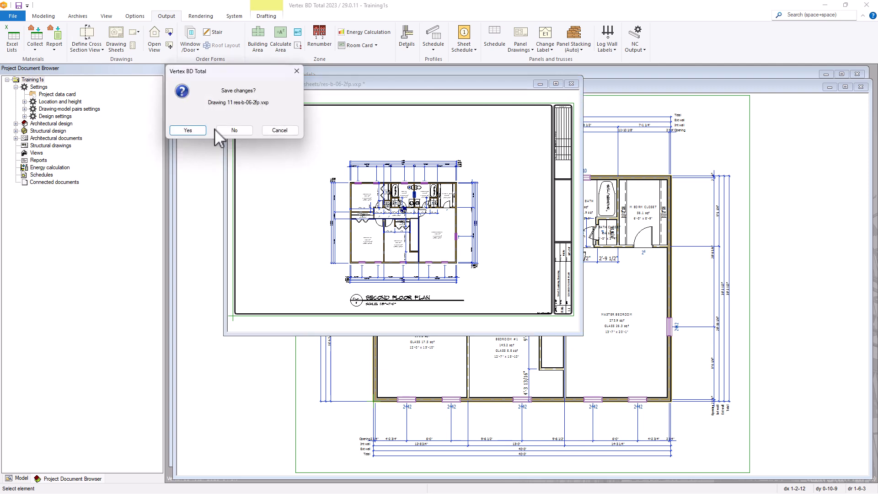
left_click(196, 131)
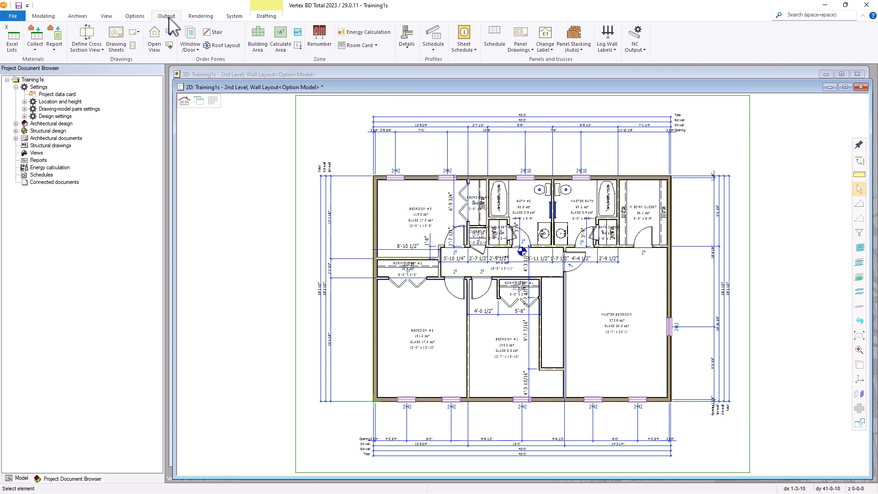
Generate the elevations drawing sheet res-b-02-elev.vxp with views and models updated.
left_click(116, 37)
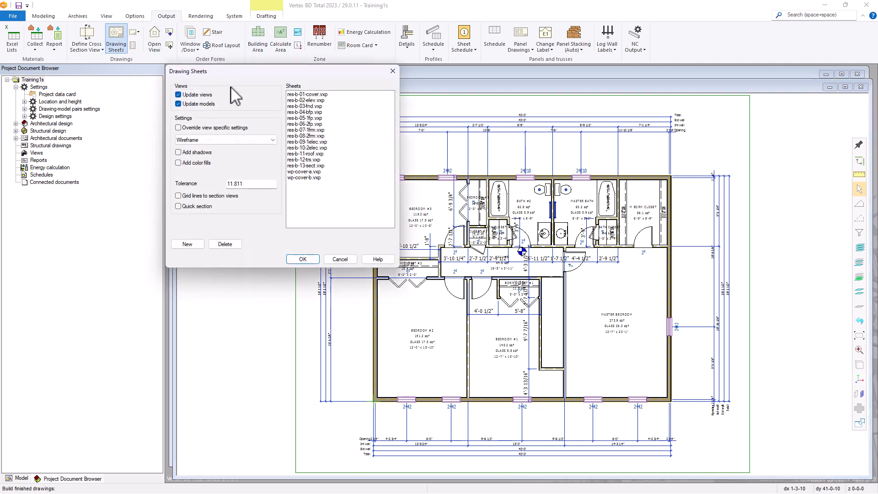
left_click(305, 100)
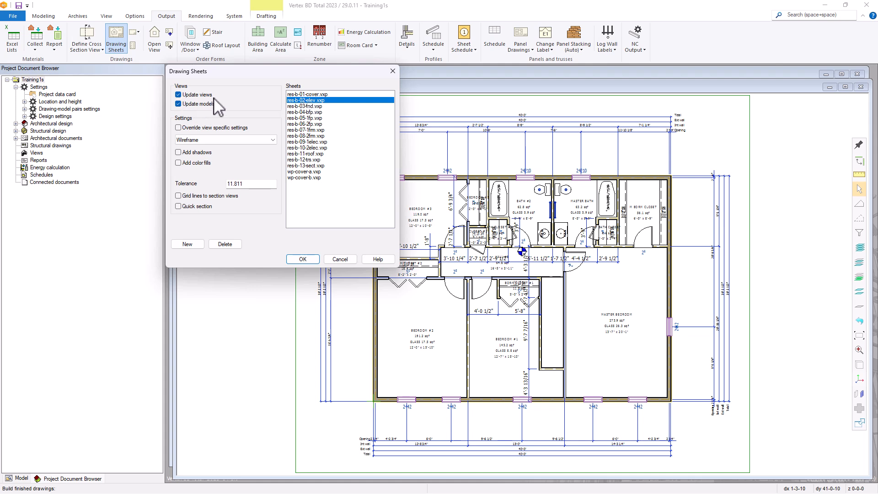
left_click(302, 259)
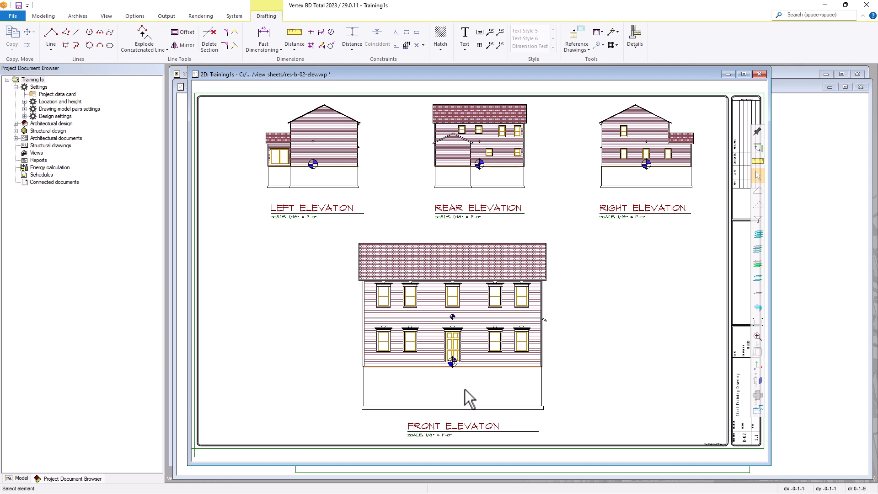
Open the front elevation's view drawing from the sheet and enlarge its window.
right_click(549, 292)
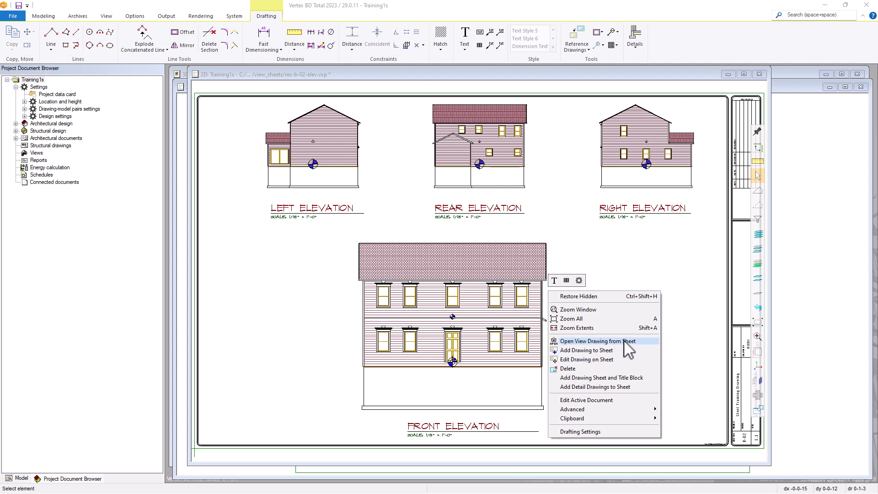
left_click(594, 343)
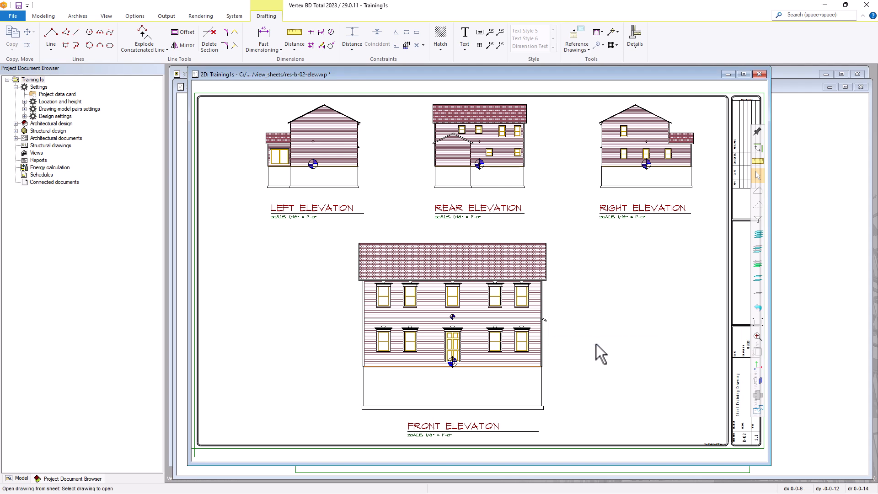
left_click(494, 337)
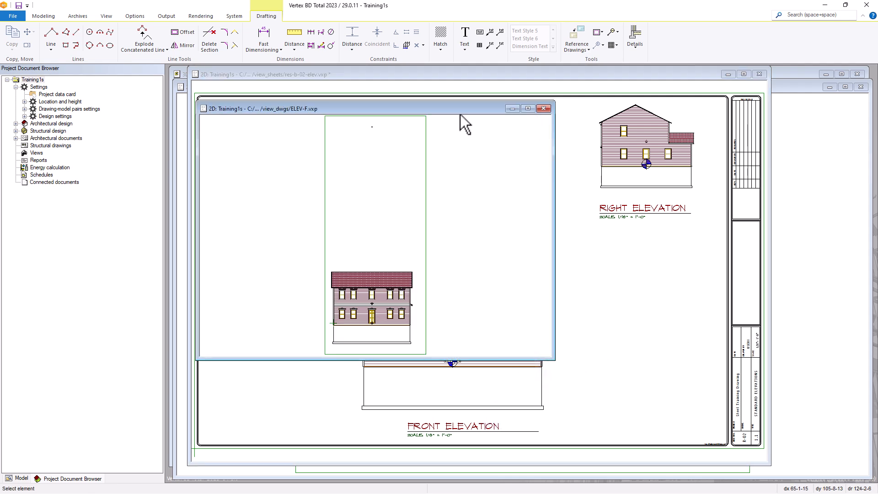
left_click_drag(471, 105, 514, 83)
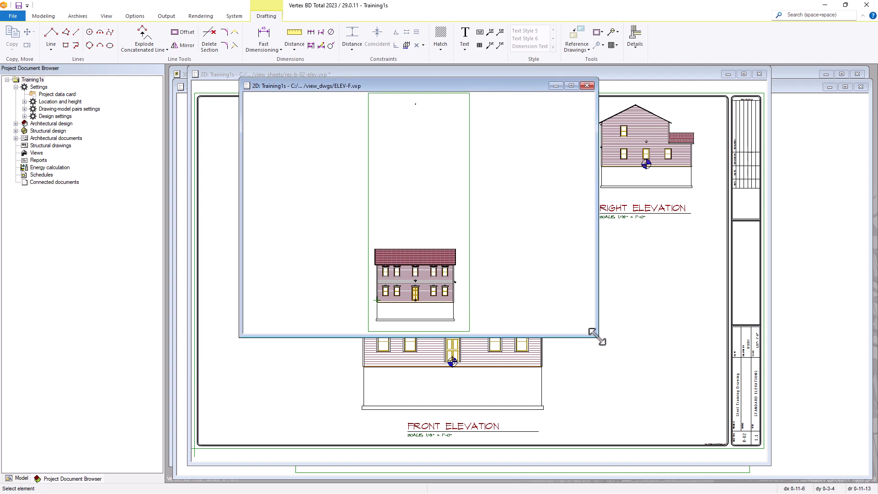
left_click_drag(594, 334, 690, 406)
scroll(457, 375, "up", 3)
scroll(465, 248, "up", 2)
left_click(492, 224)
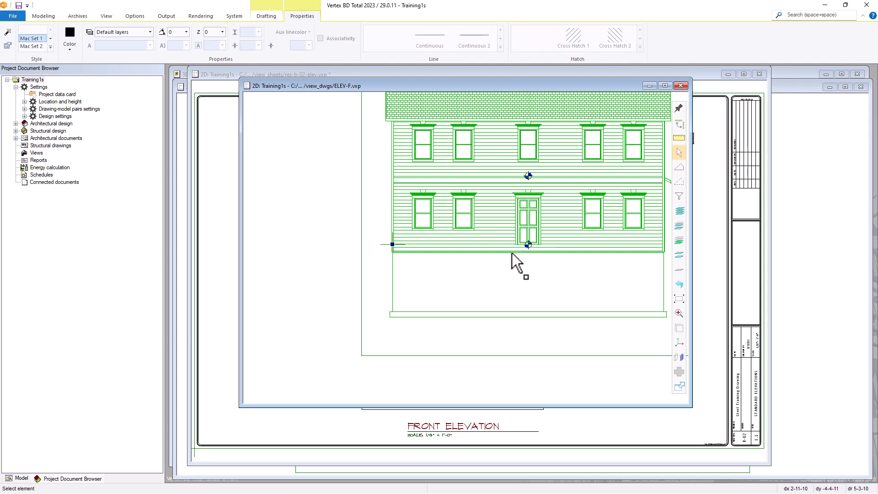
scroll(445, 245, "down", 4)
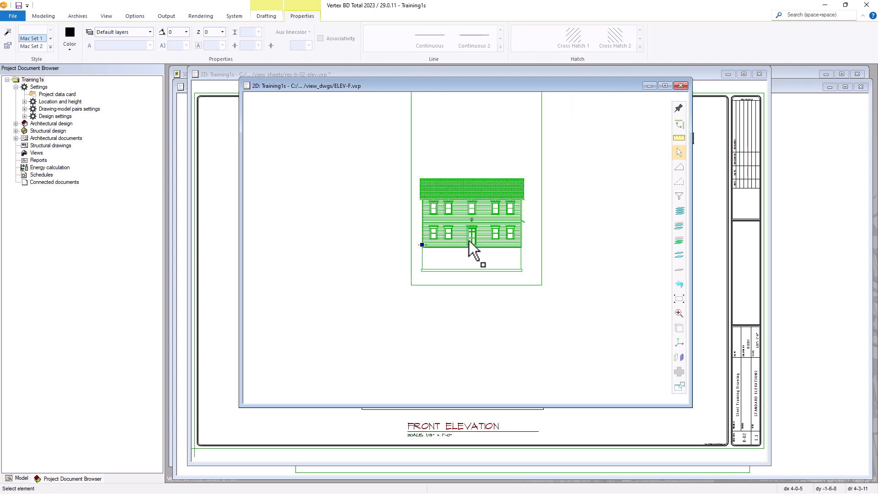
left_click(536, 257)
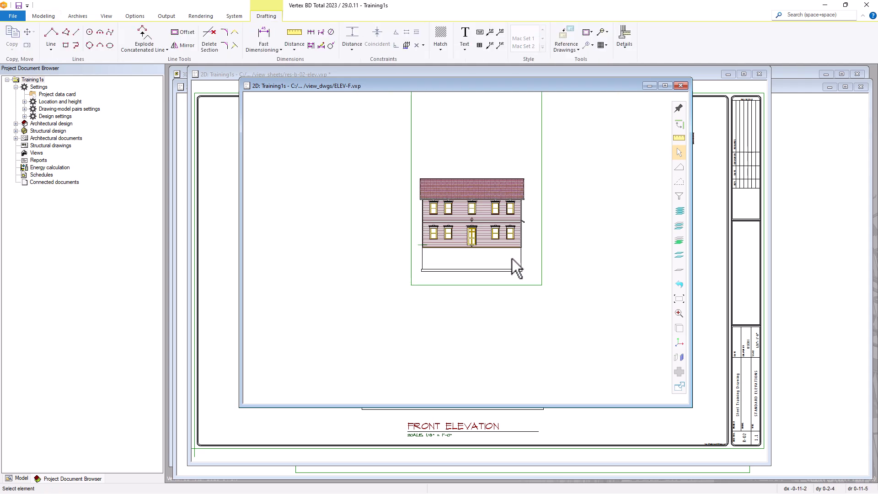
Add the leader text SHINGLE ROOF to the front elevation, pointing at the roof's upper edge with the text above it.
scroll(465, 247, "up", 2)
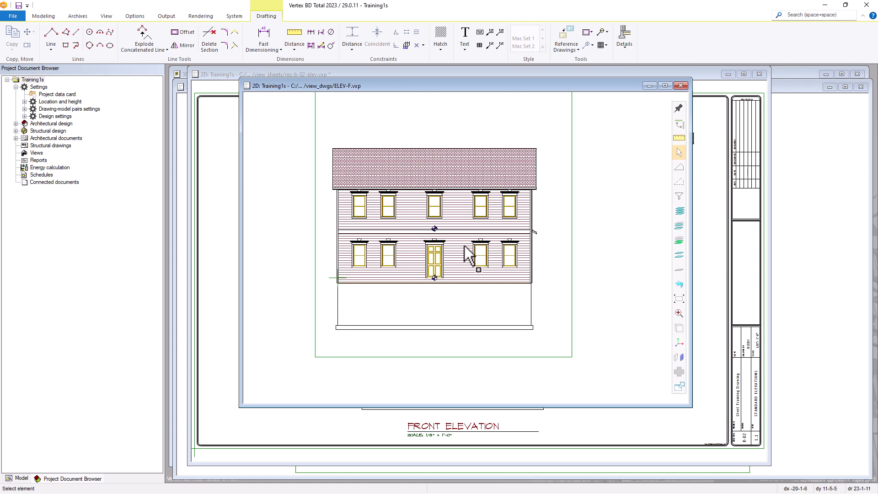
left_click(495, 35)
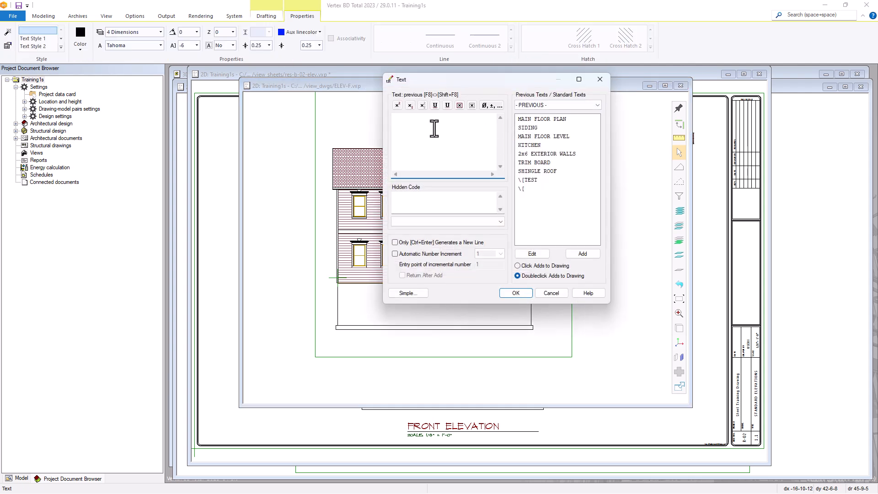
double_click(533, 172)
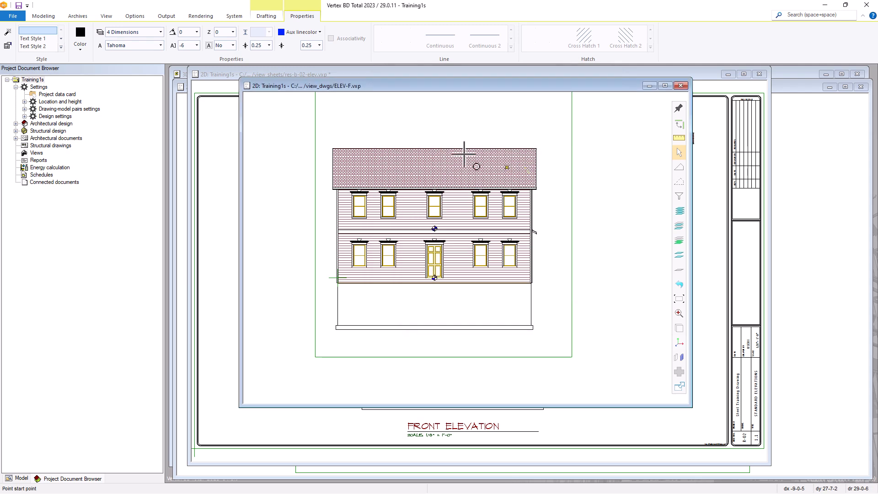
scroll(465, 247, "up", 4)
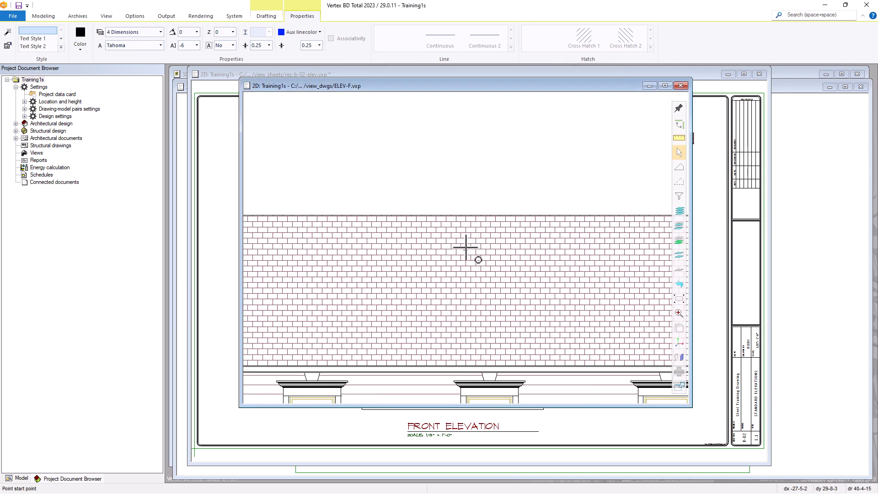
left_click(442, 225)
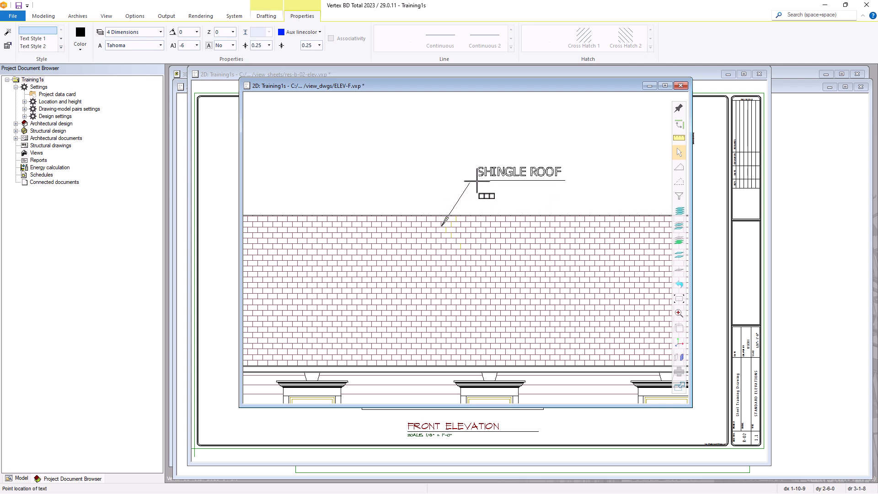
left_click(475, 182)
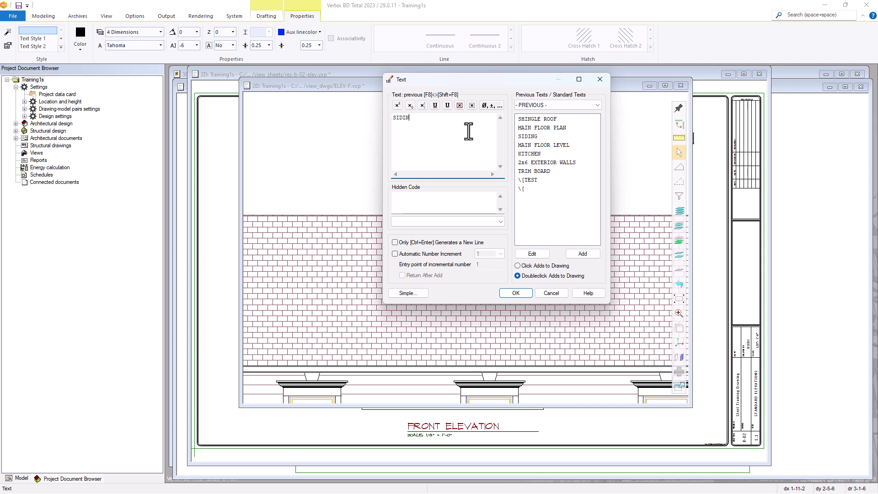
Add the leader text SIDING, pointing at the ground-floor siding beside the rightmost window, with the text outside the wall.
left_click(517, 295)
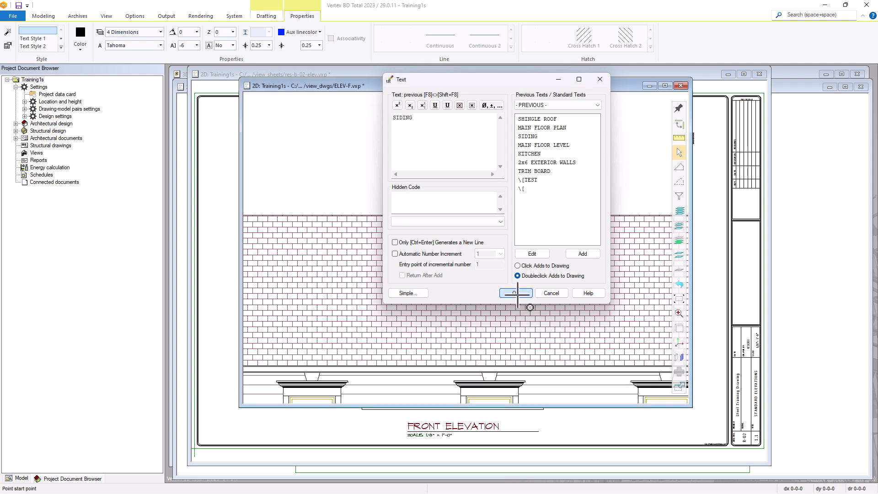
scroll(530, 316, "down", 3)
scroll(476, 253, "up", 5)
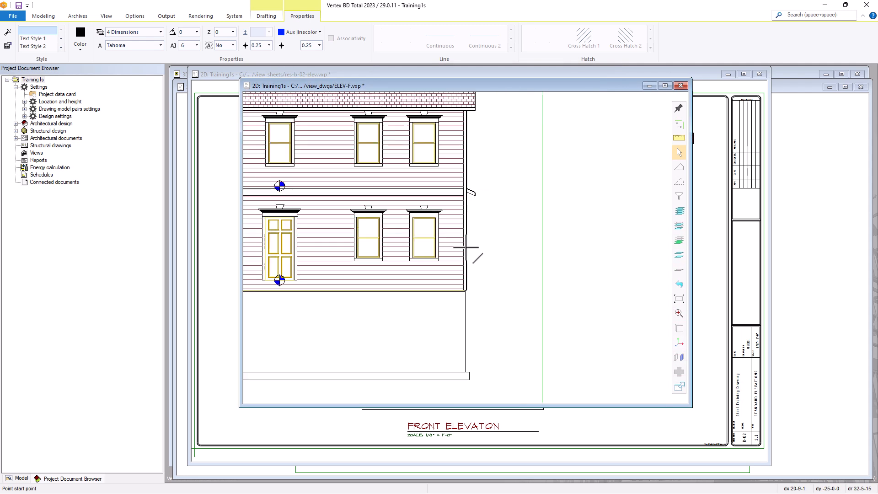
left_click(449, 225)
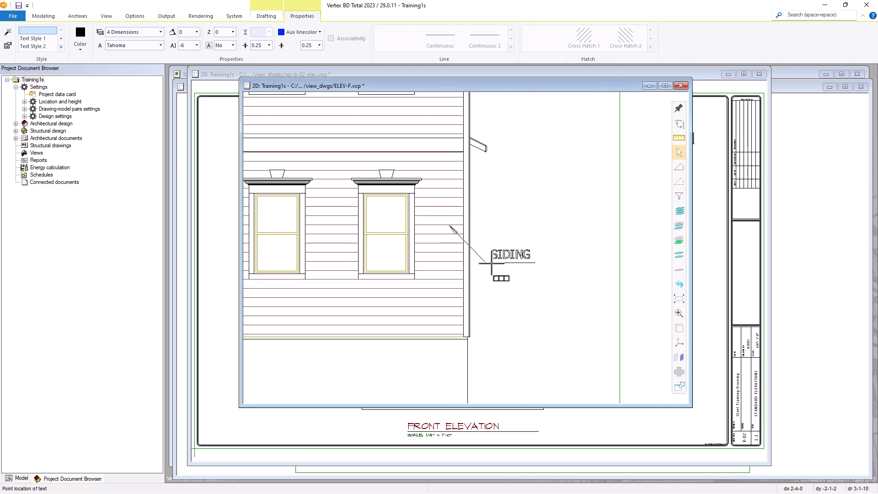
left_click(498, 259)
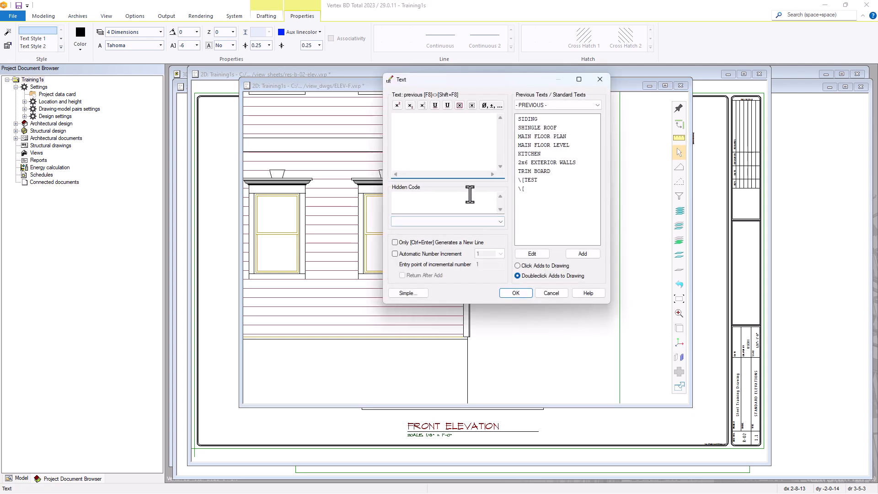
Add the leader text TRIM BOARD, pointing at the right corner trim on the upper floor, and end text placement.
double_click(530, 171)
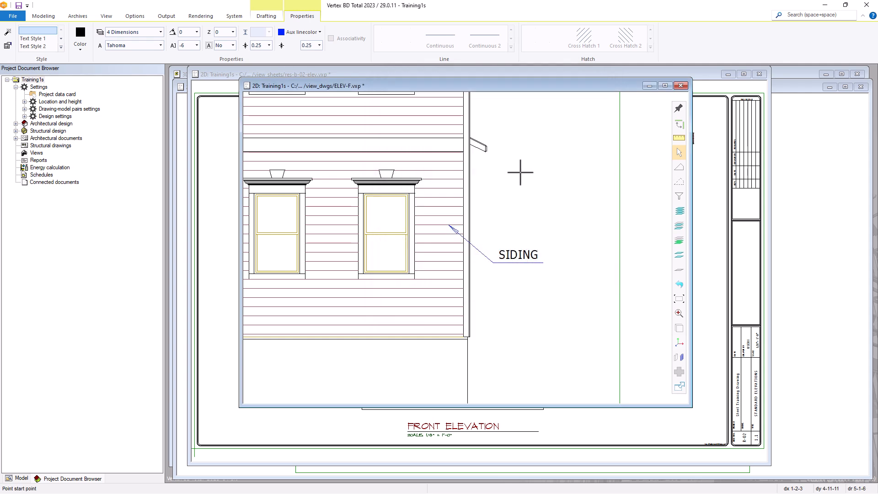
scroll(511, 186, "down", 1)
scroll(464, 243, "up", 3)
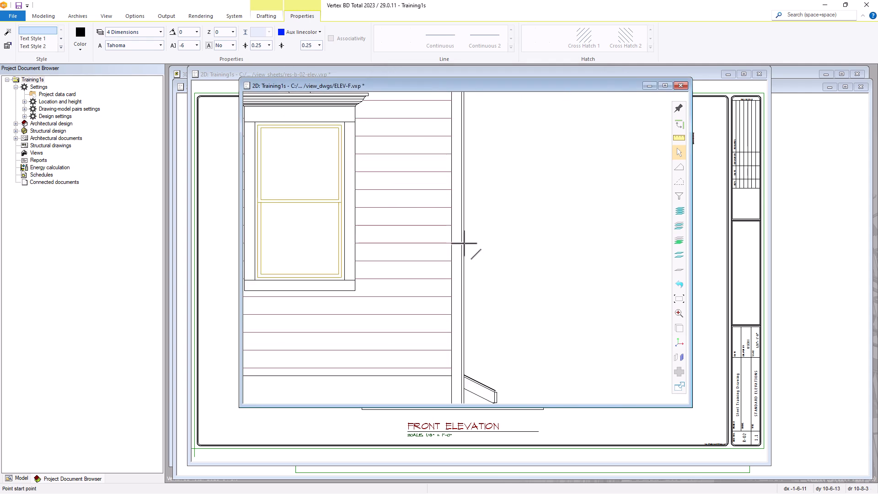
left_click(461, 241)
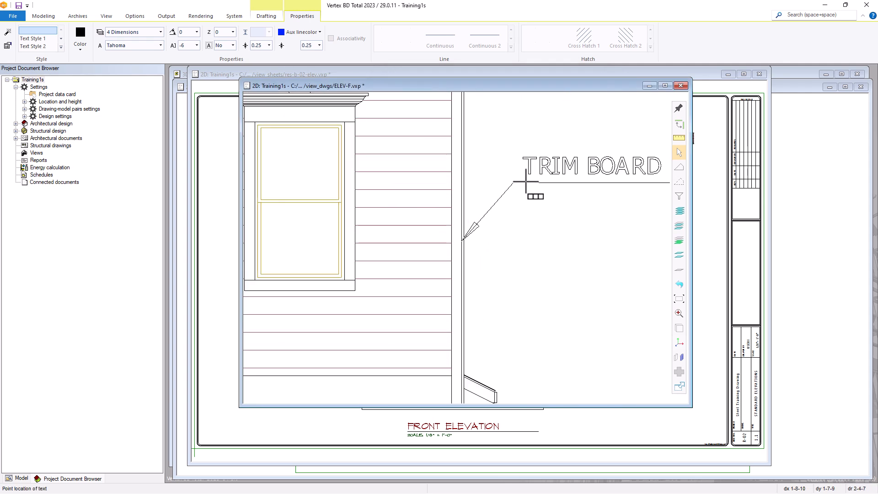
left_click(528, 178)
left_click(554, 288)
scroll(477, 244, "down", 3)
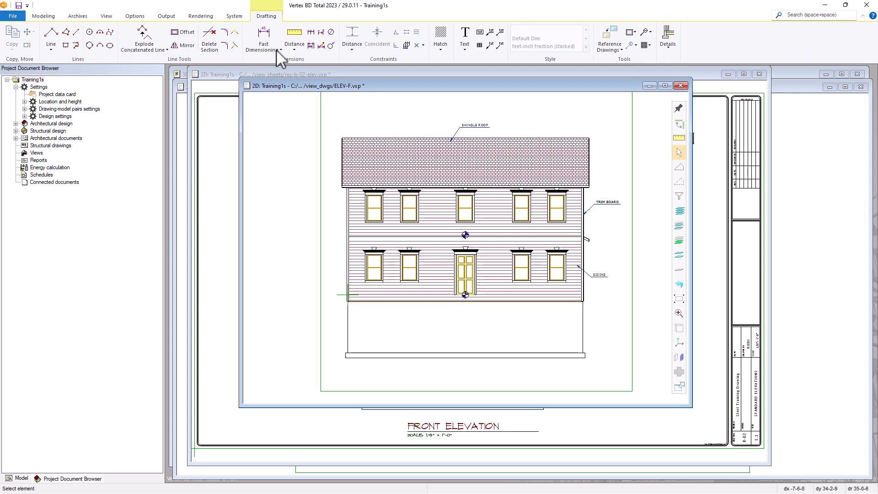
Dimension the height of the footing's left end with Fast Dimensioning, placing the dimension just outside the footing.
left_click(265, 39)
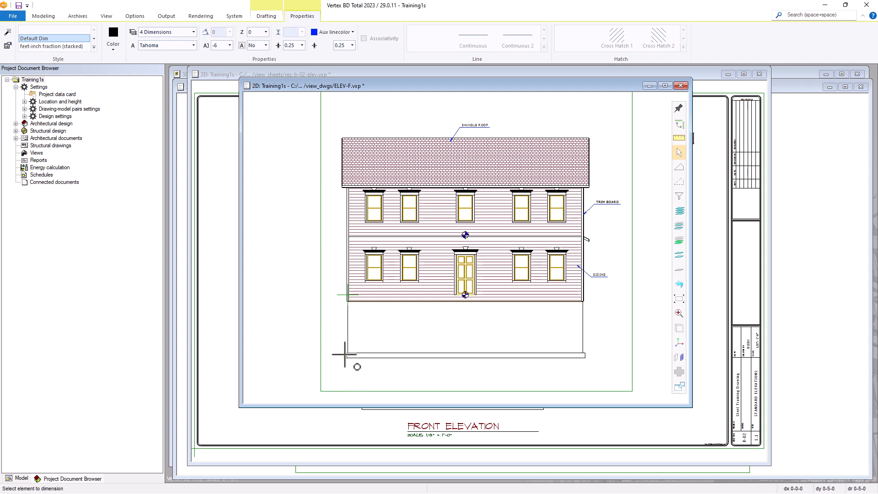
left_click(345, 354)
scroll(345, 354, "up", 3)
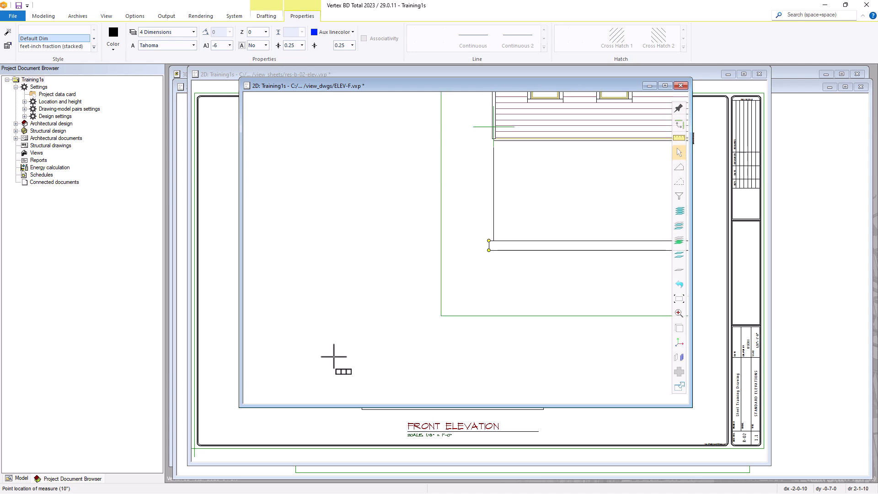
left_click(475, 247)
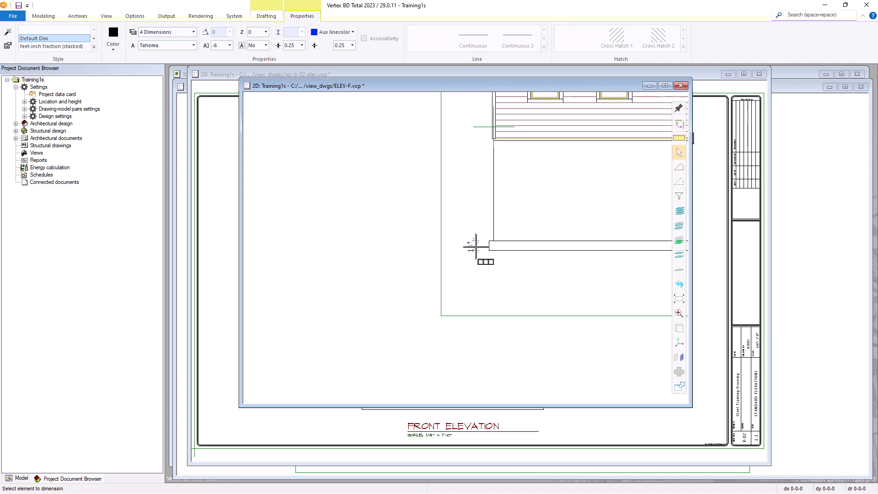
Dimension the height from the footing's bottom to the level marker at the front door's base, placing the dimension left of the wall.
scroll(478, 247, "down", 5)
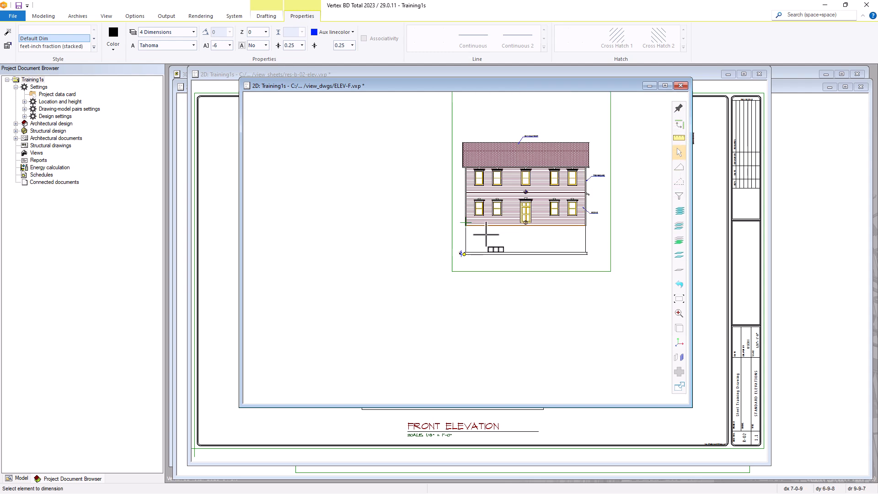
scroll(485, 233, "up", 5)
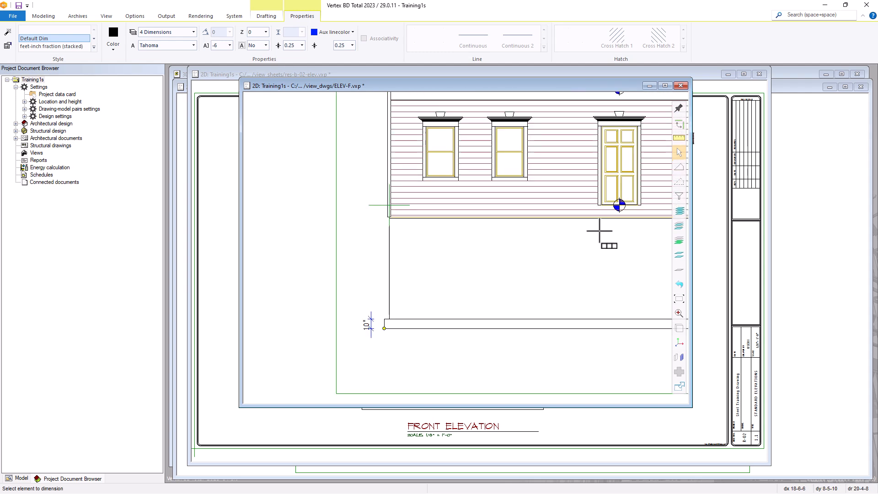
middle_click_drag(597, 234, 467, 248)
scroll(466, 249, "up", 2)
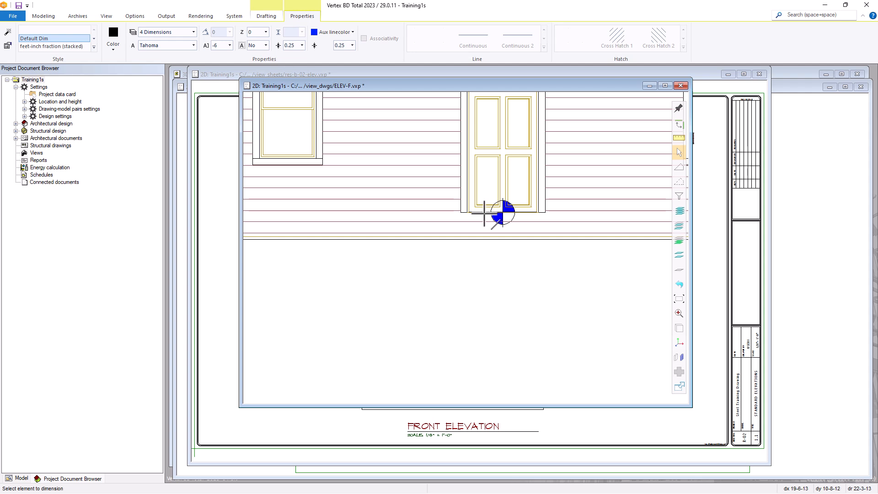
left_click(494, 215)
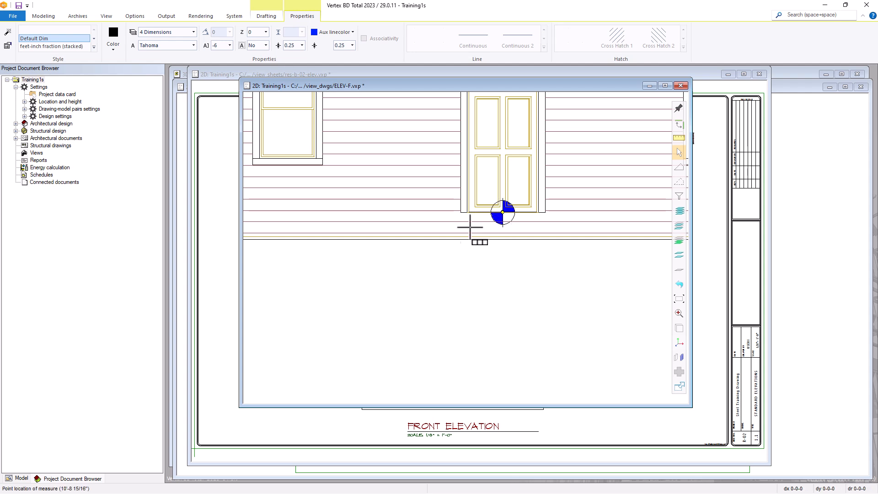
scroll(487, 219, "down", 5)
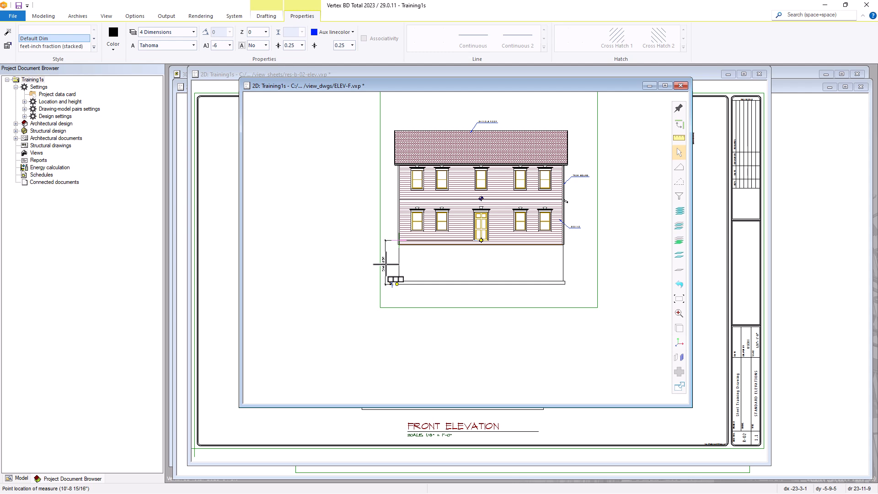
left_click(385, 264)
Dimension the height between the lower and upper level markers, in line with the dimension below it.
scroll(471, 239, "up", 6)
scroll(493, 245, "down", 1)
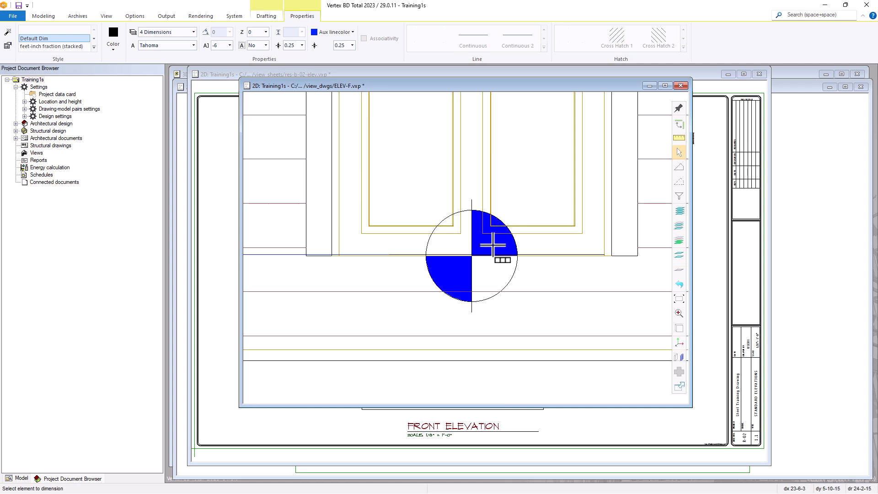
scroll(484, 209, "down", 3)
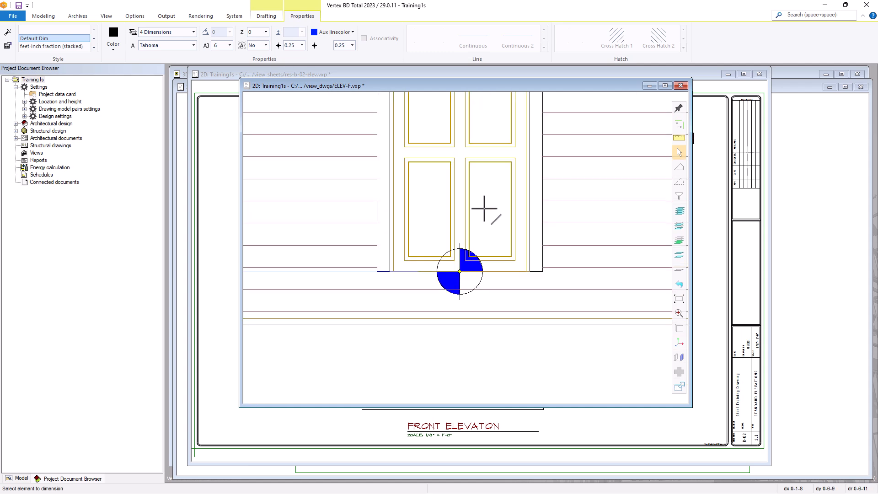
scroll(462, 137, "up", 3)
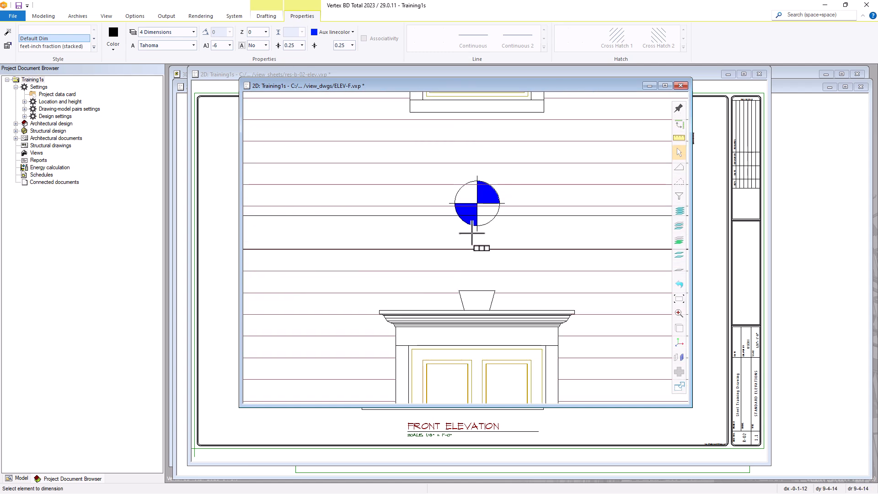
left_click(476, 203)
scroll(471, 215, "down", 4)
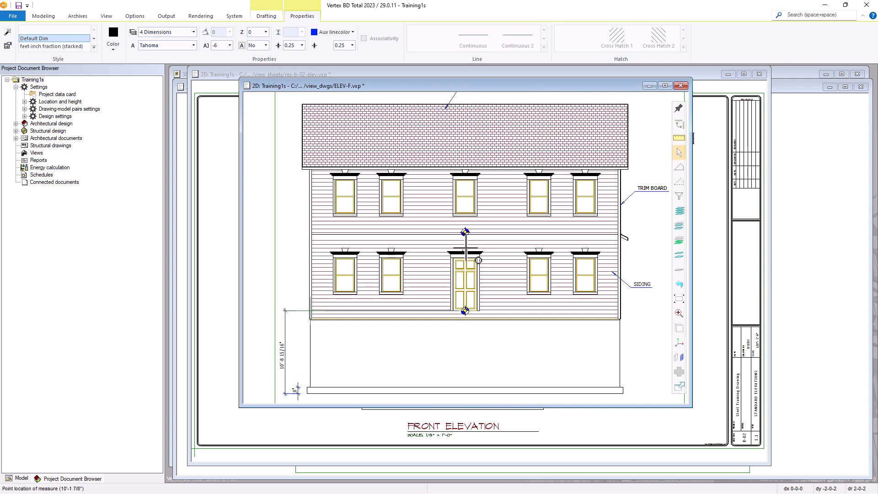
scroll(422, 259, "up", 4)
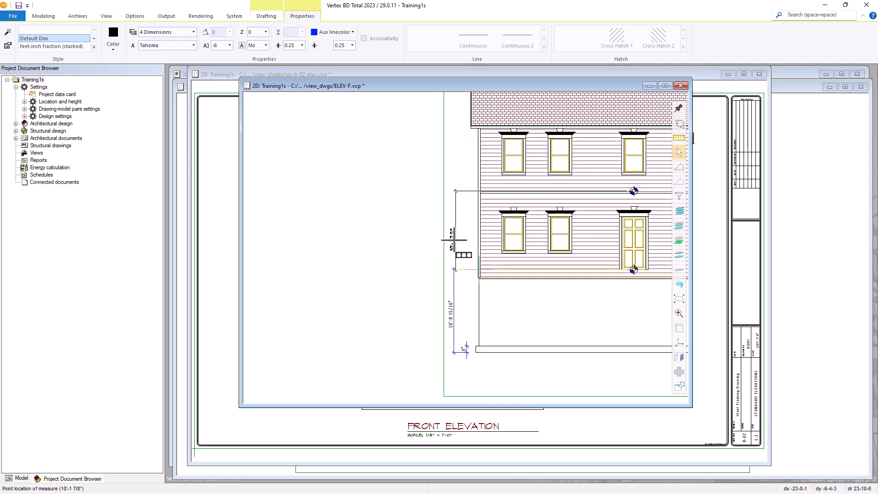
scroll(454, 239, "up", 4)
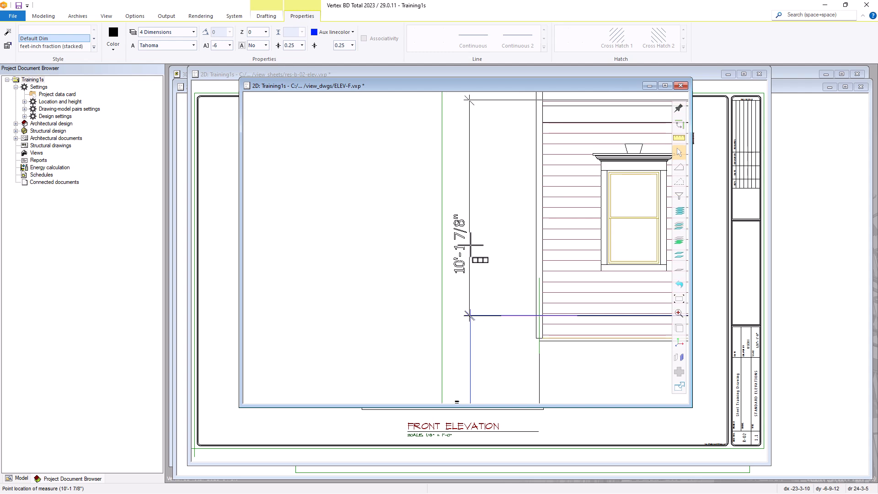
left_click(476, 251)
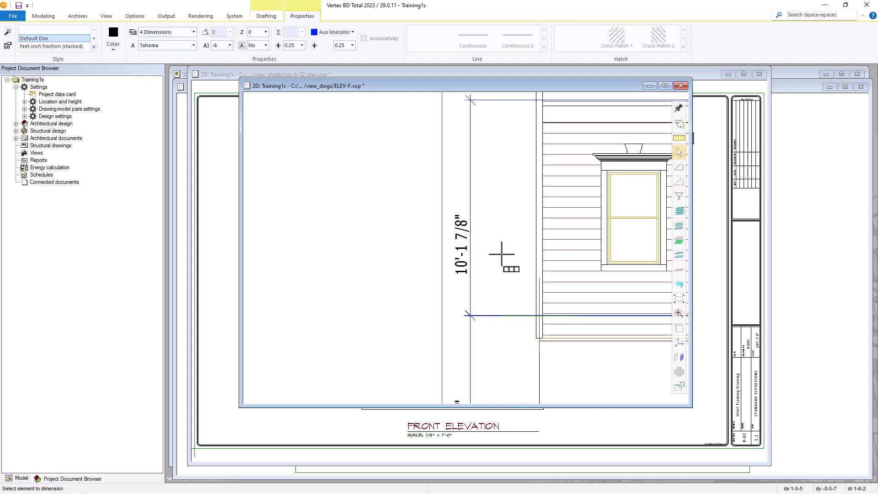
Dimension the overall height from footing bottom to roof top in the Y direction, outside the other dimensions, and end dimensioning.
scroll(501, 254, "down", 5)
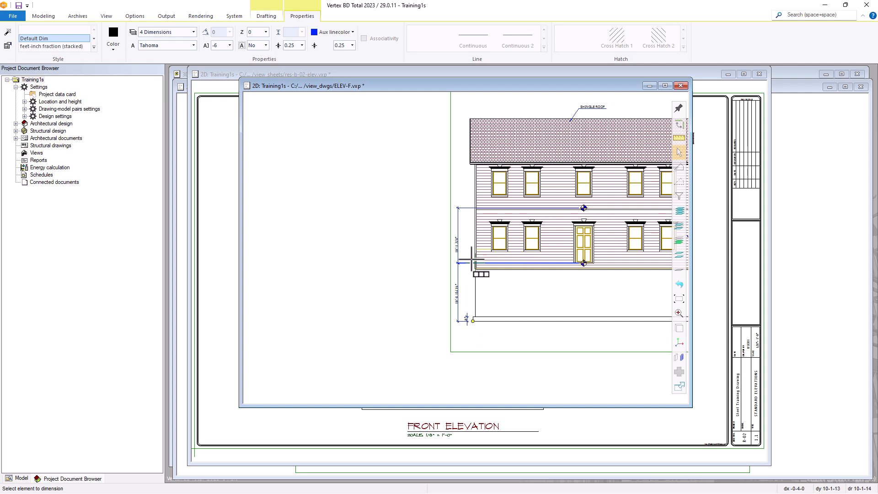
scroll(465, 105, "up", 4)
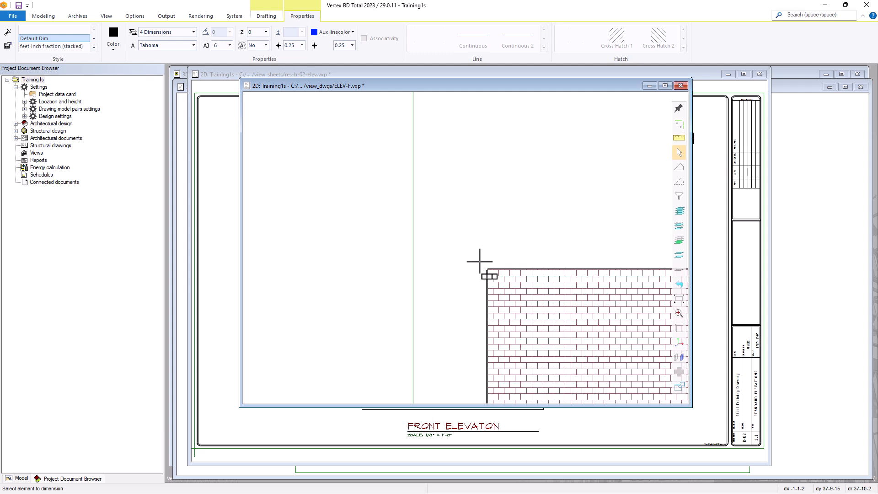
left_click(486, 270)
scroll(465, 249, "down", 5)
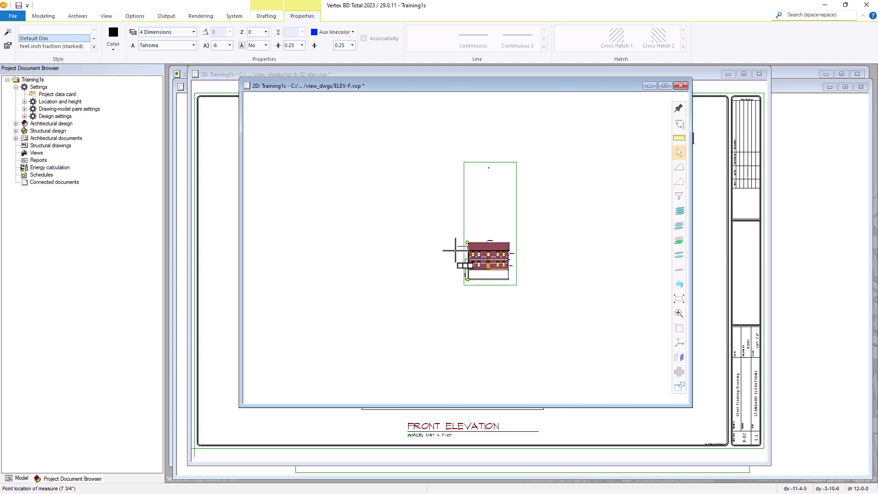
scroll(455, 256, "up", 5)
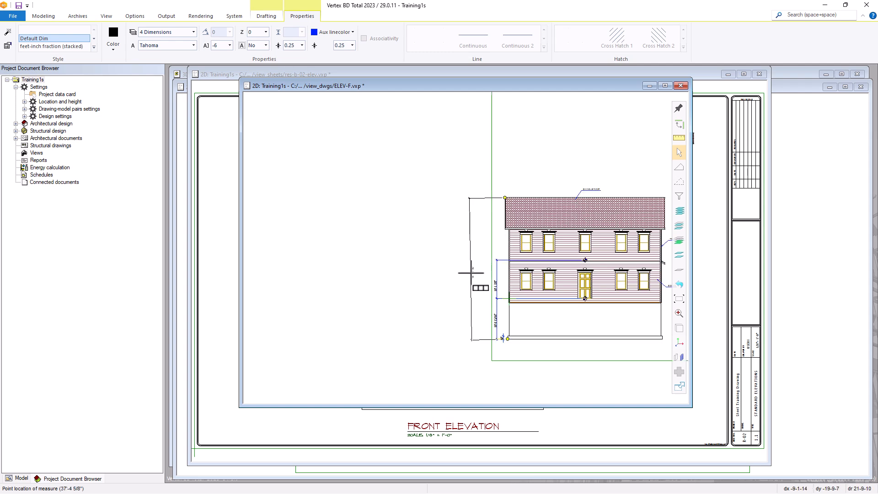
right_click(471, 272)
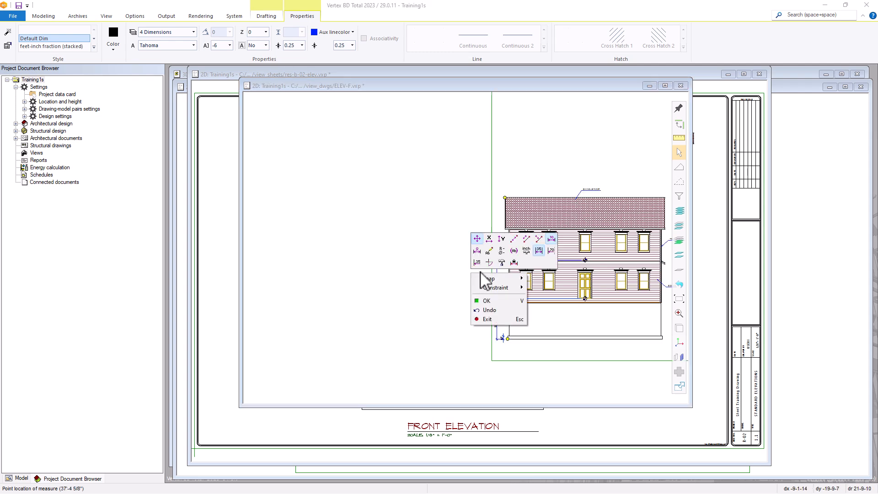
left_click(501, 239)
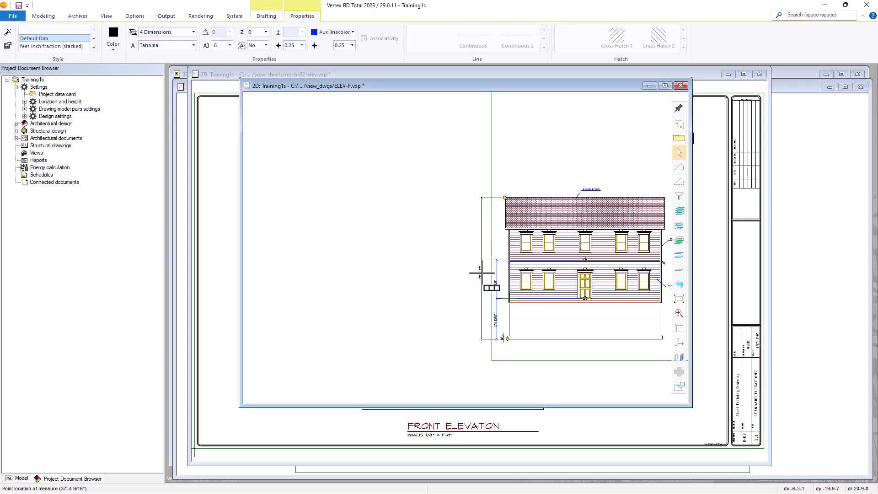
left_click(482, 273)
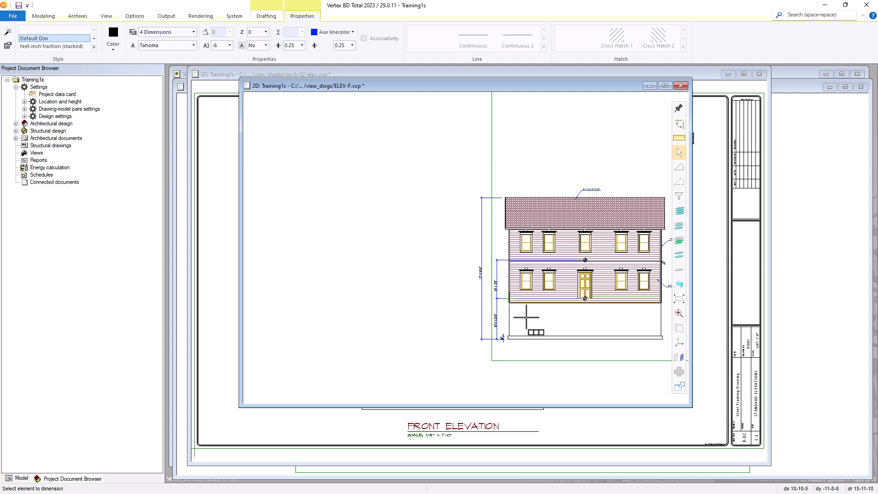
scroll(530, 320, "down", 1)
scroll(500, 225, "up", 1)
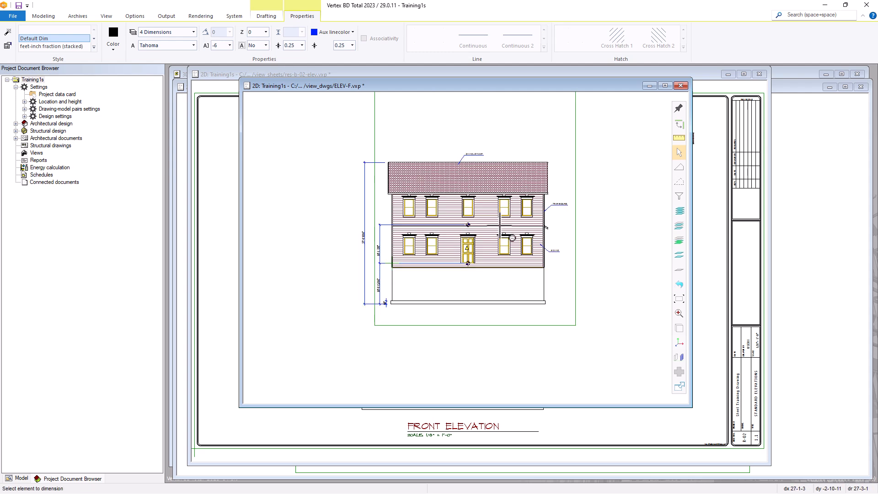
right_click(469, 249)
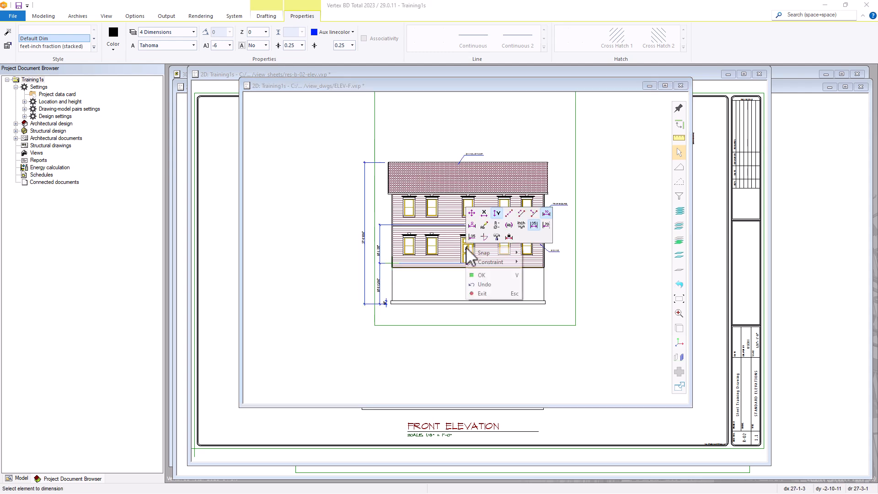
left_click(497, 276)
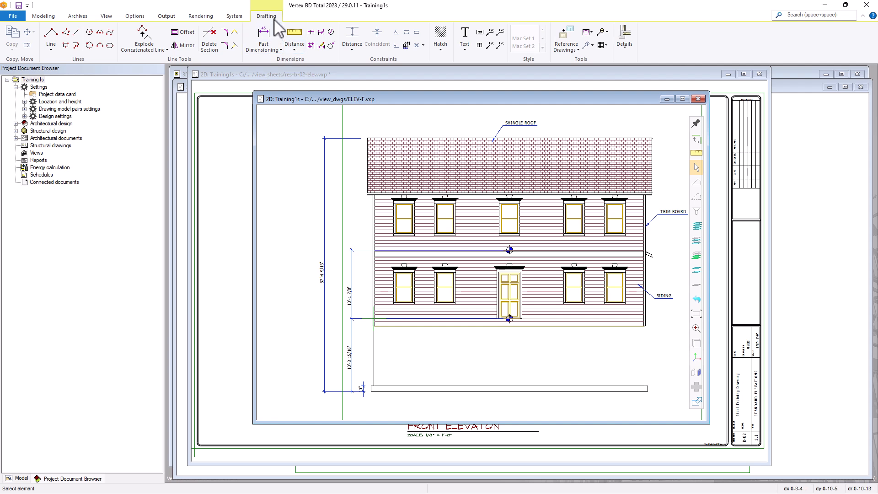
Draw an open polyline on layer 93 Dashing Ground Line across the foundation, level for about 25 ft and sloping down past the right corner.
left_click(53, 34)
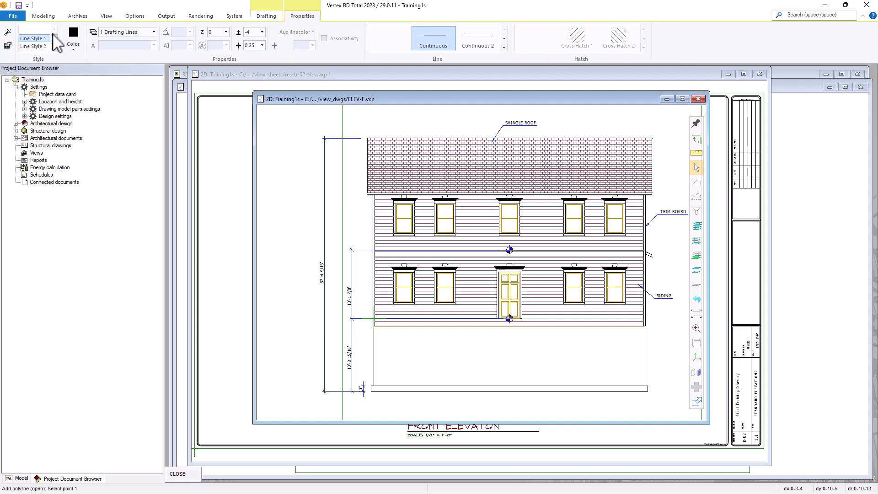
left_click(153, 32)
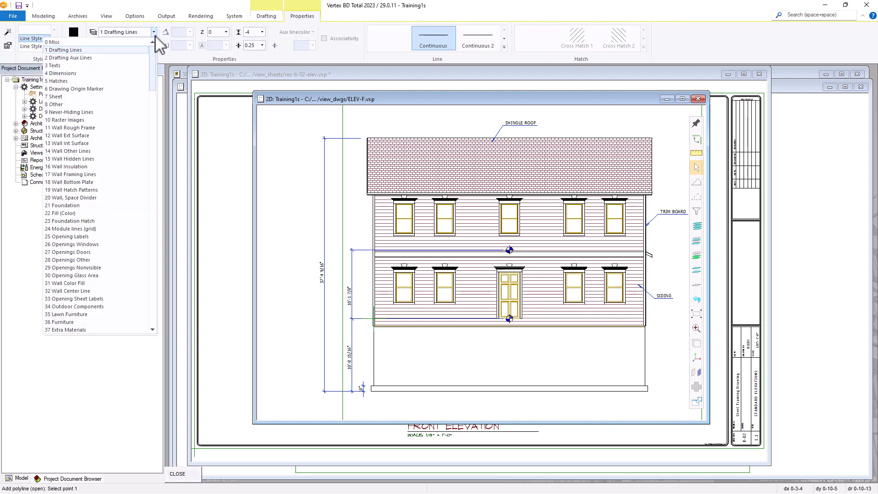
left_click_drag(153, 65, 143, 172)
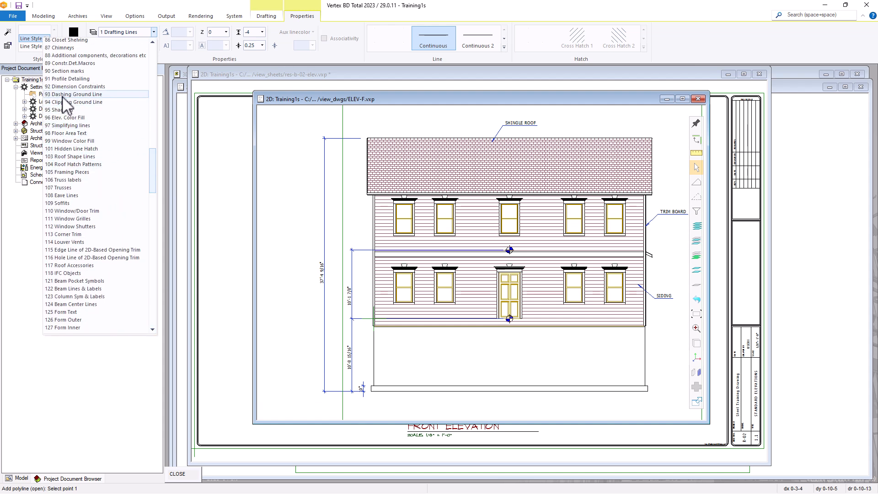
left_click(74, 94)
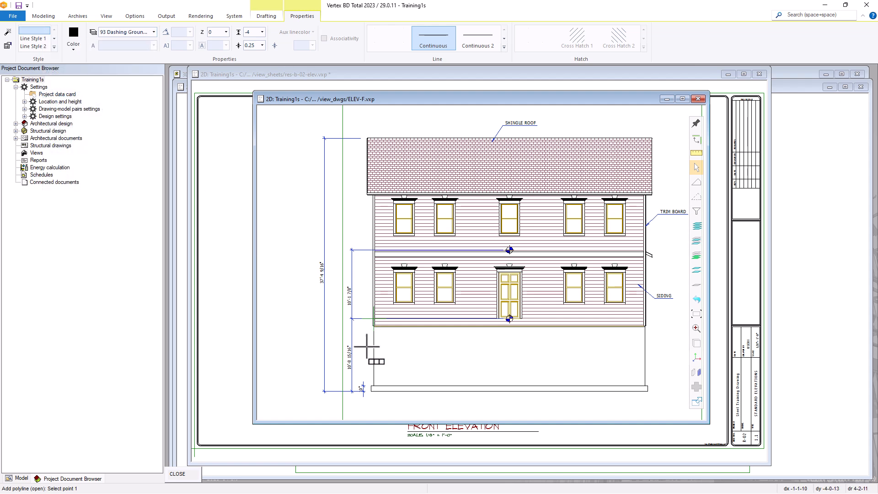
left_click(360, 334)
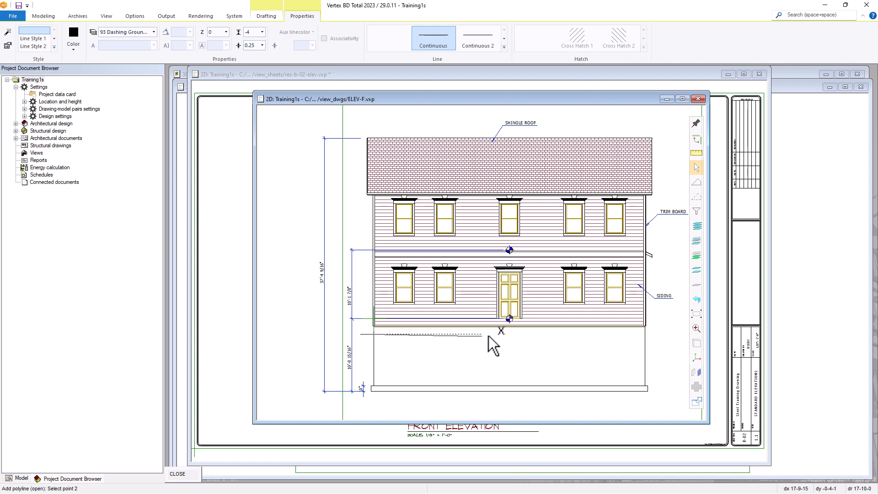
left_click(532, 334)
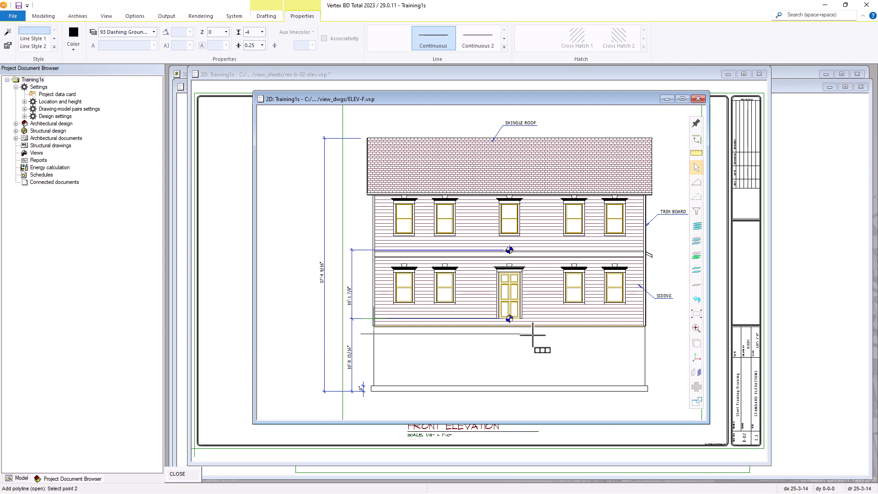
left_click(579, 349)
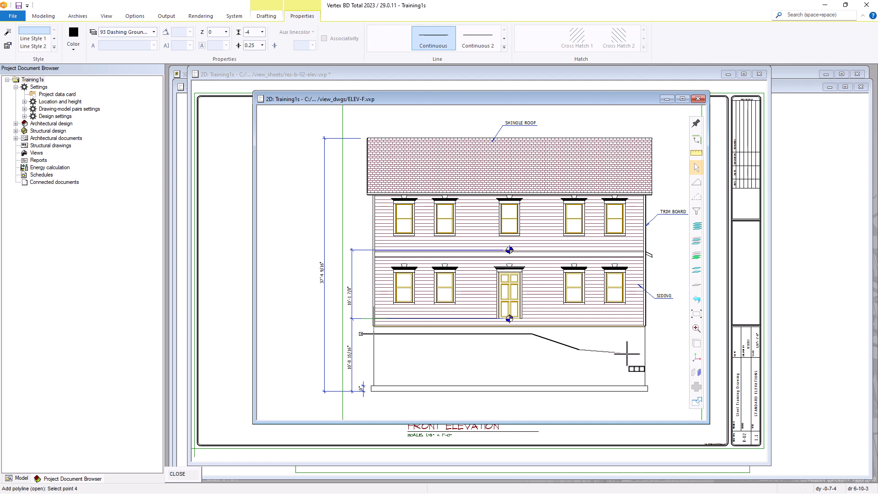
left_click(627, 353)
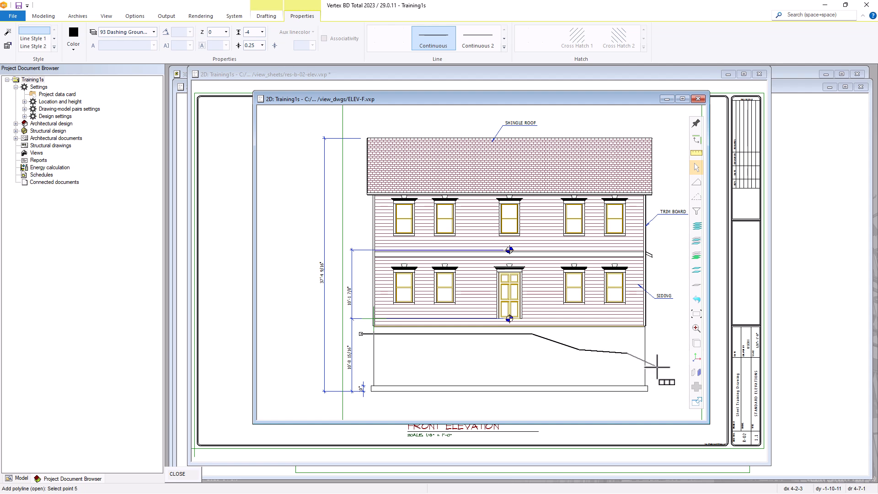
left_click(659, 367)
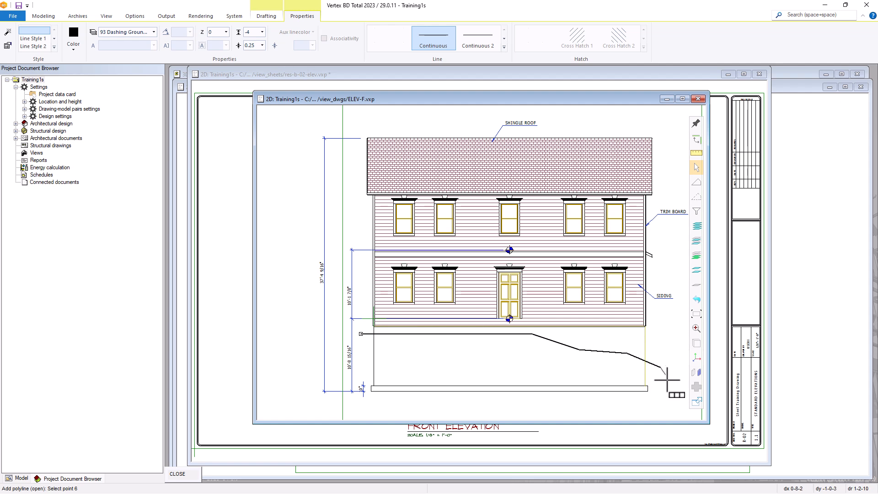
key("Return")
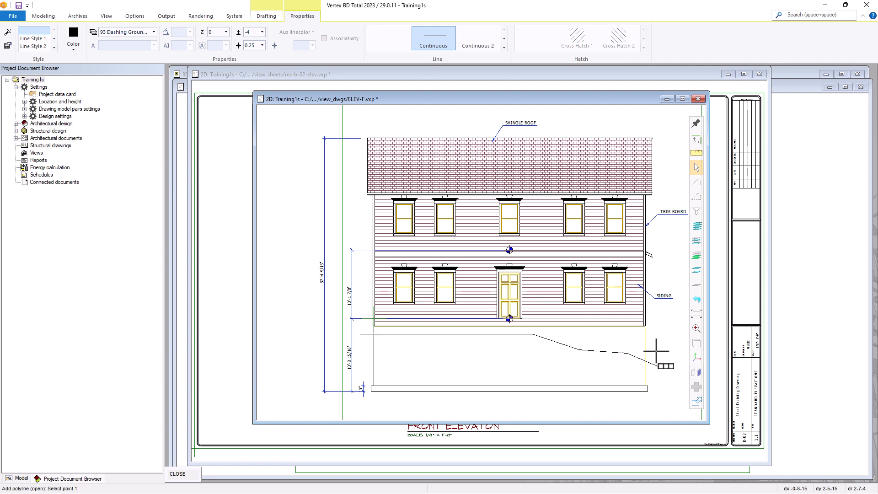
End the polyline command, save the front elevation drawing ELEV-F and close it, accepting the changes.
key("Escape")
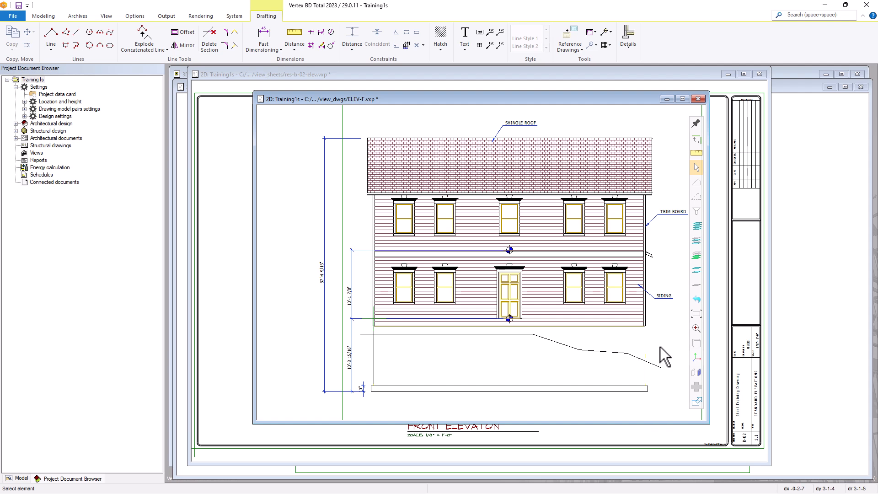
right_click(663, 355)
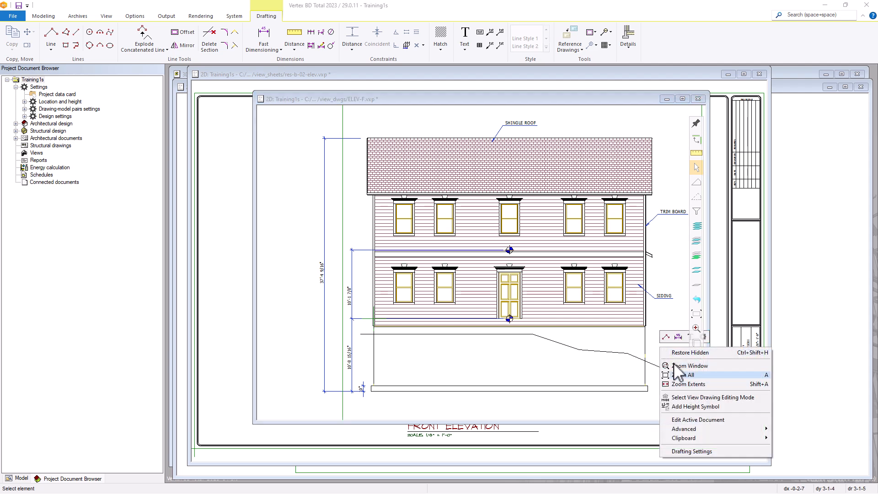
left_click(635, 102)
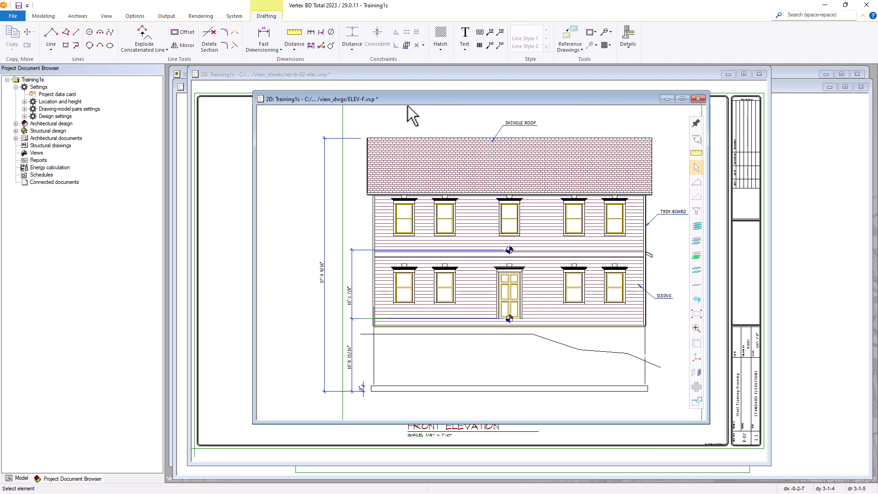
left_click(21, 5)
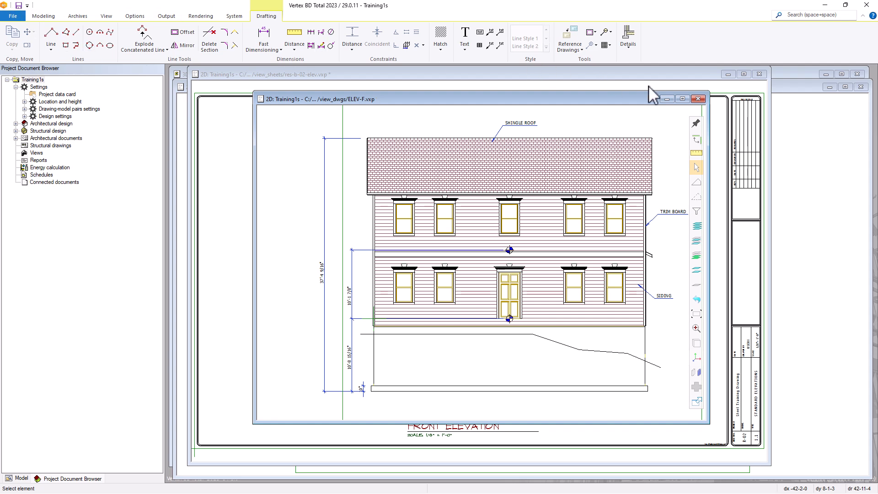
left_click(698, 100)
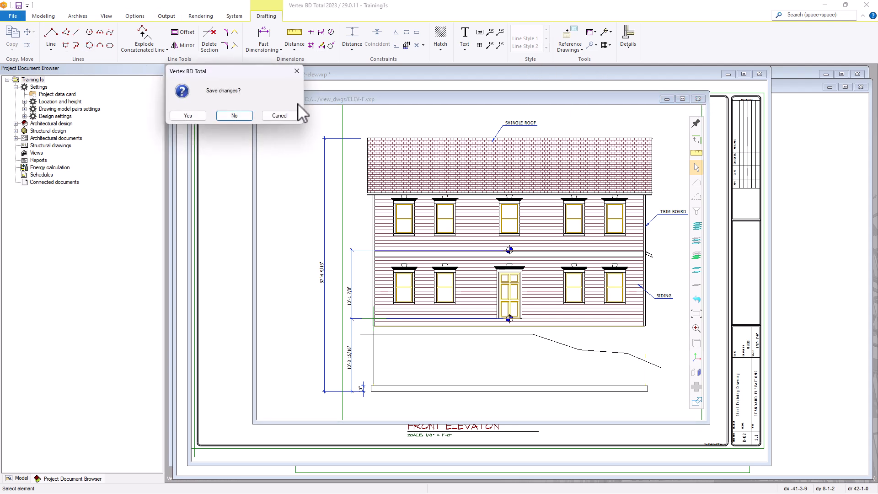
left_click(188, 115)
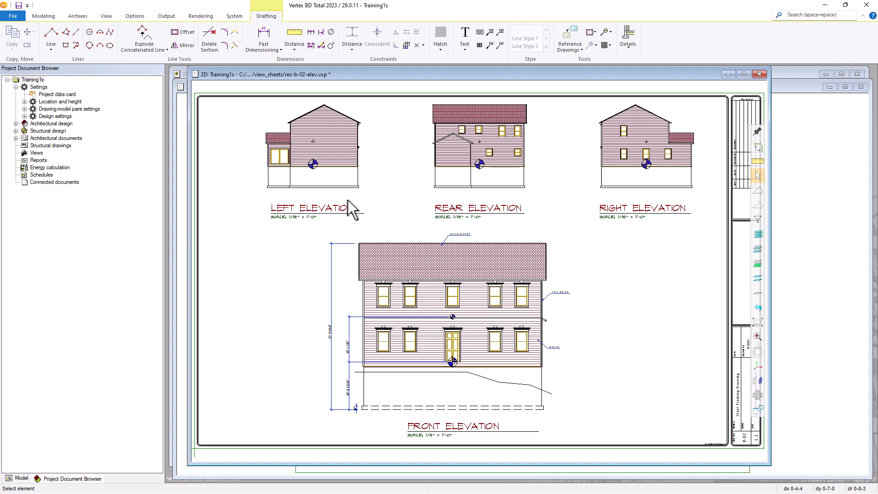
Examine the foundation and footing lines below the ground line in the front elevation on the sheet.
scroll(466, 297, "down", 2)
scroll(456, 243, "up", 5)
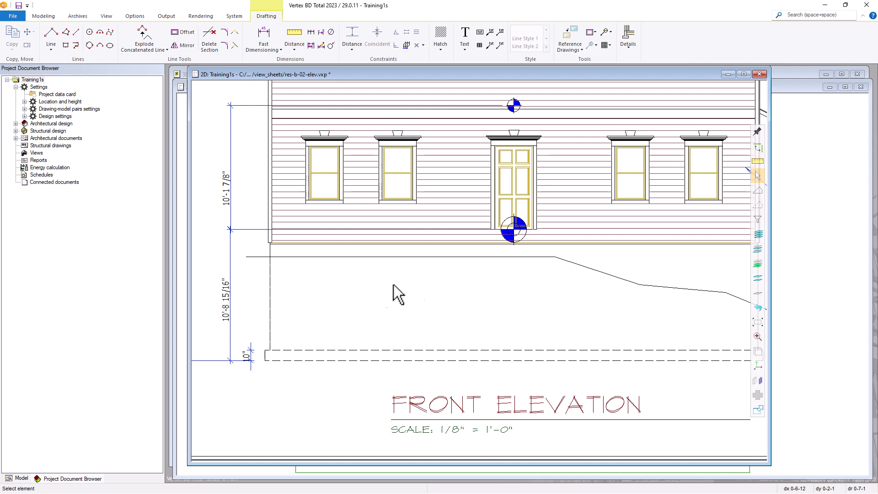
scroll(376, 247, "up", 2)
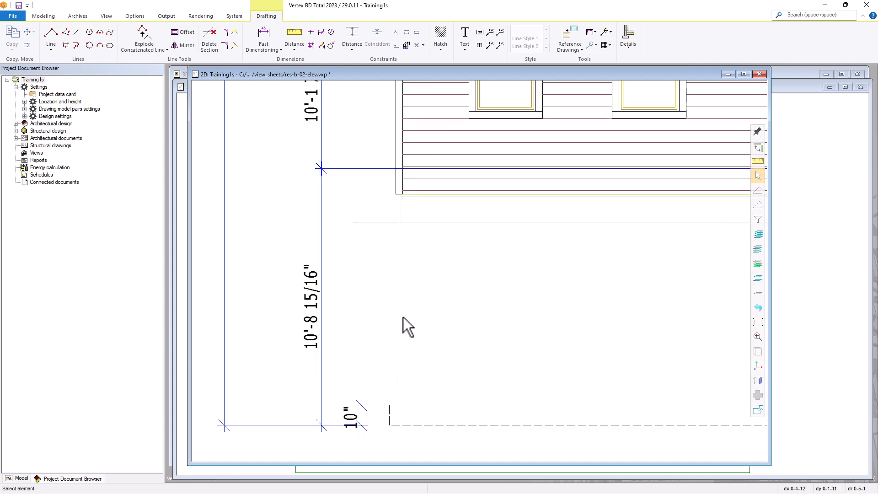
scroll(503, 397, "down", 5)
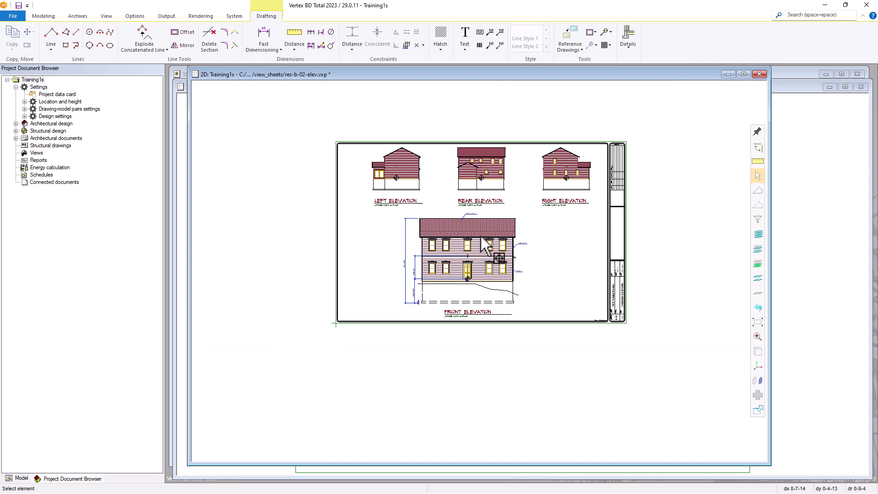
scroll(481, 236, "up", 3)
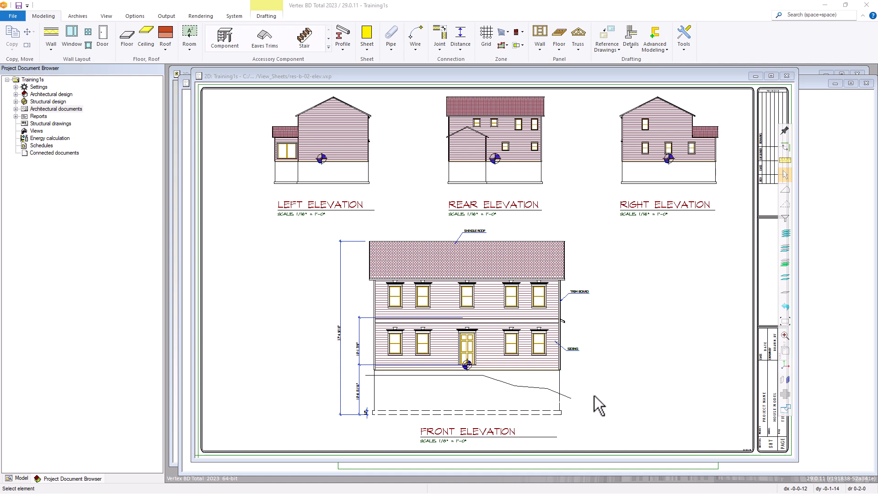
Open the front elevation's view drawing from the elevation sheet and close it without saving changes.
left_click(532, 366)
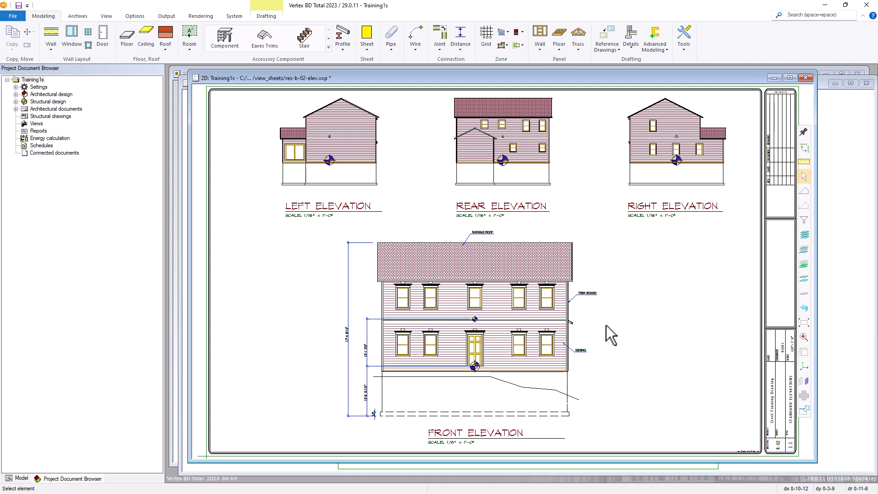
right_click(606, 325)
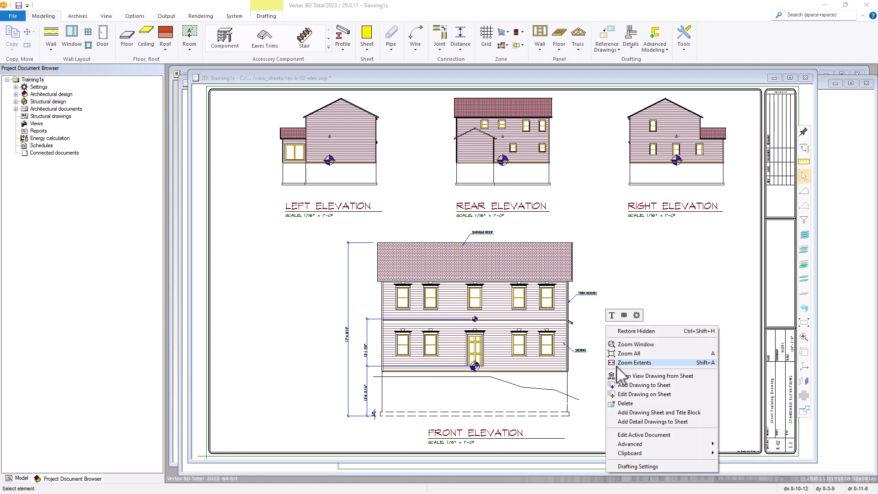
left_click(624, 376)
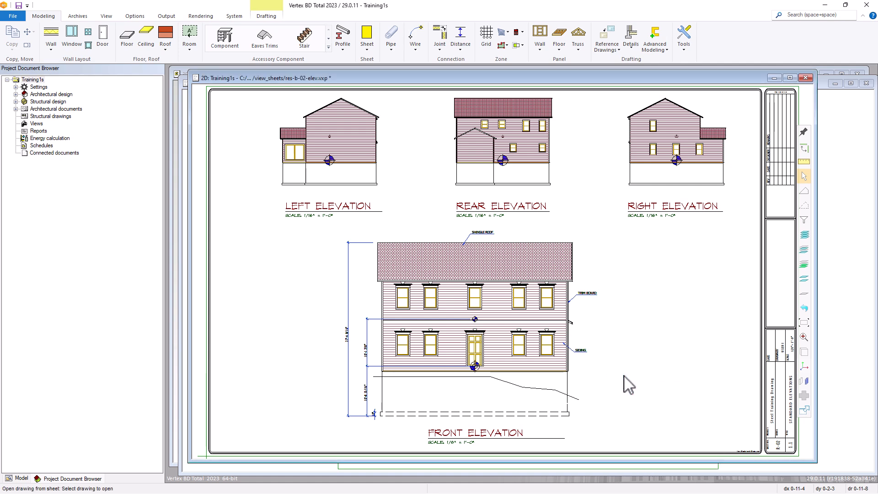
left_click(558, 332)
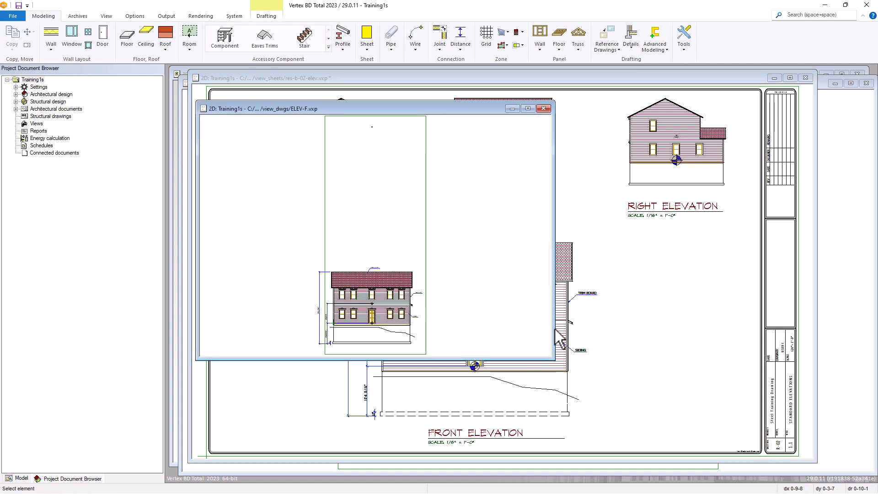
left_click(543, 109)
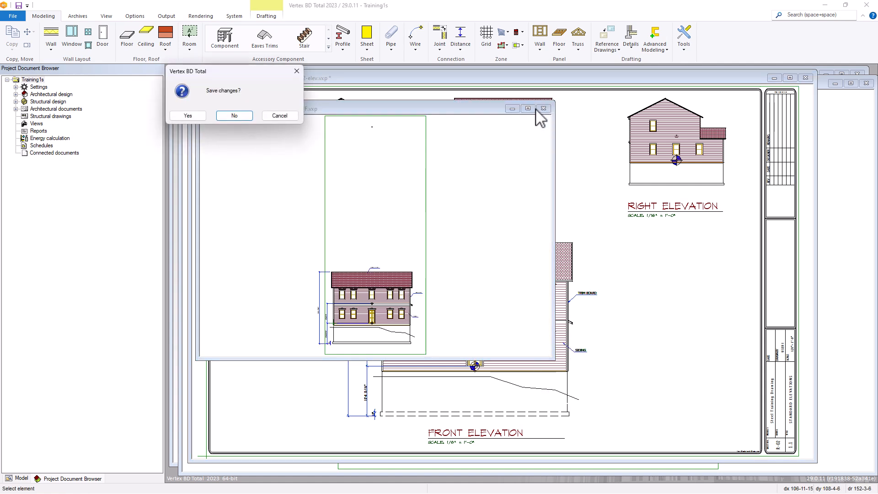
left_click(240, 114)
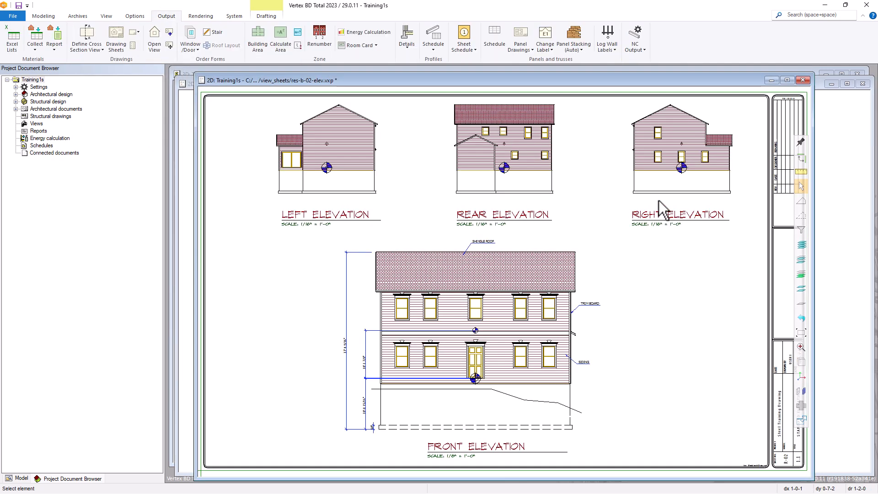
Close the elevation sheet res-b-02-elev.vxp and save its changes.
left_click(802, 81)
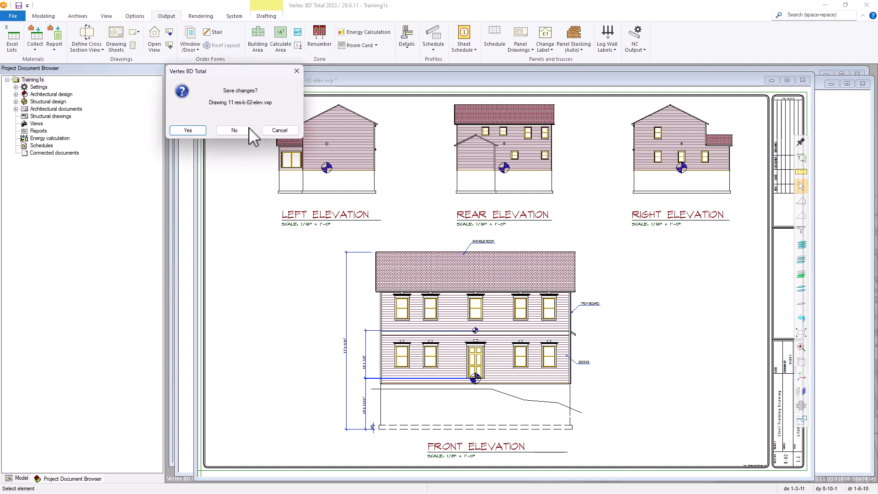
left_click(191, 132)
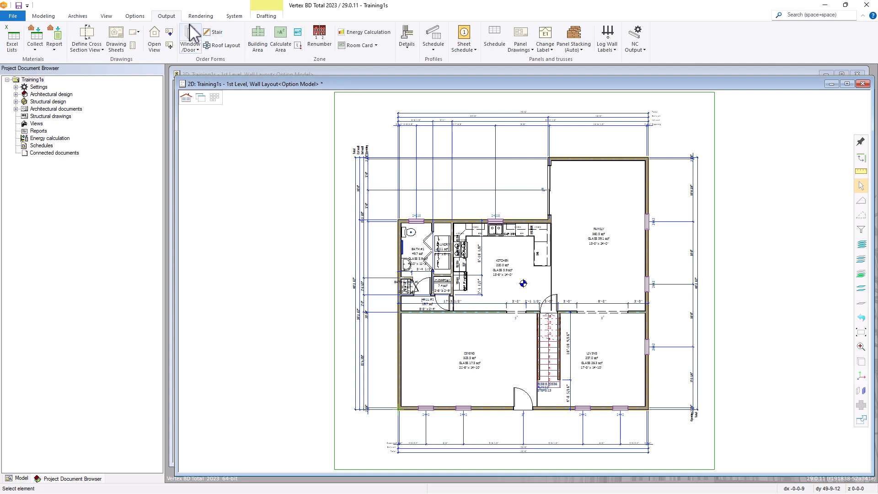
Build the drawing sheet res-b-05-1fp.vxp with its views updated, and enlarge its window.
left_click(118, 42)
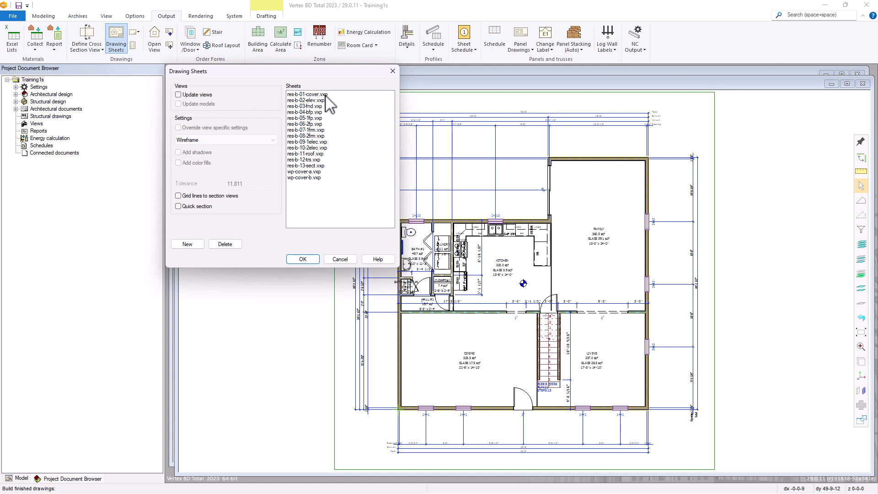
left_click(298, 119)
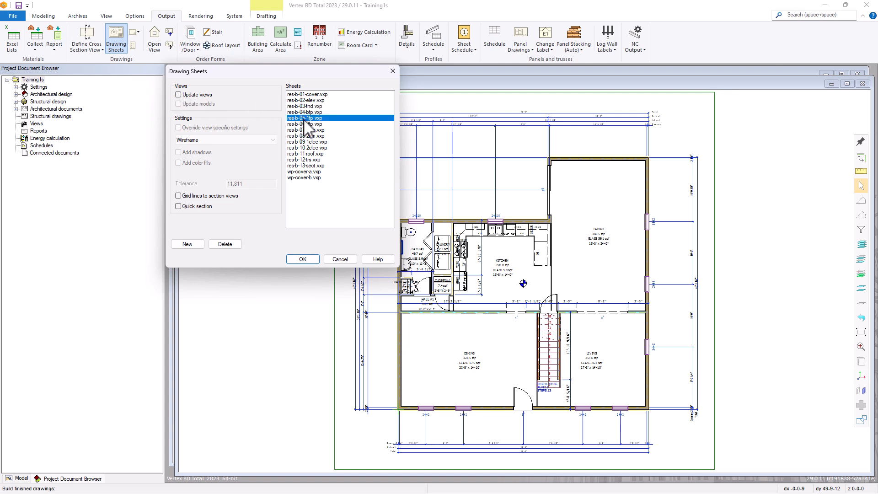
left_click(178, 95)
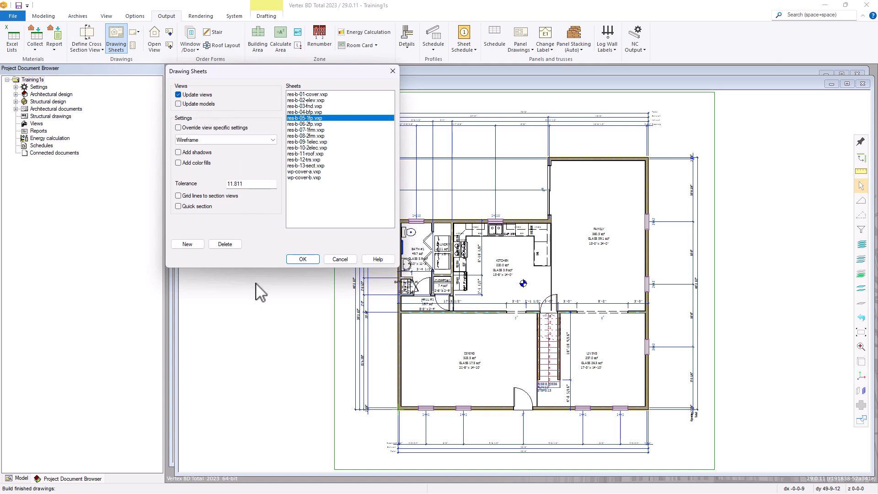
left_click(302, 260)
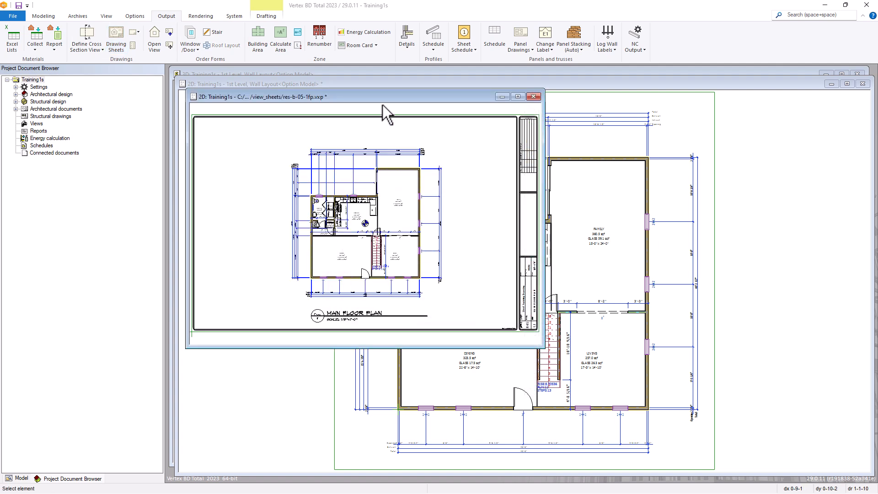
left_click_drag(383, 108, 403, 102)
left_click_drag(563, 344, 799, 477)
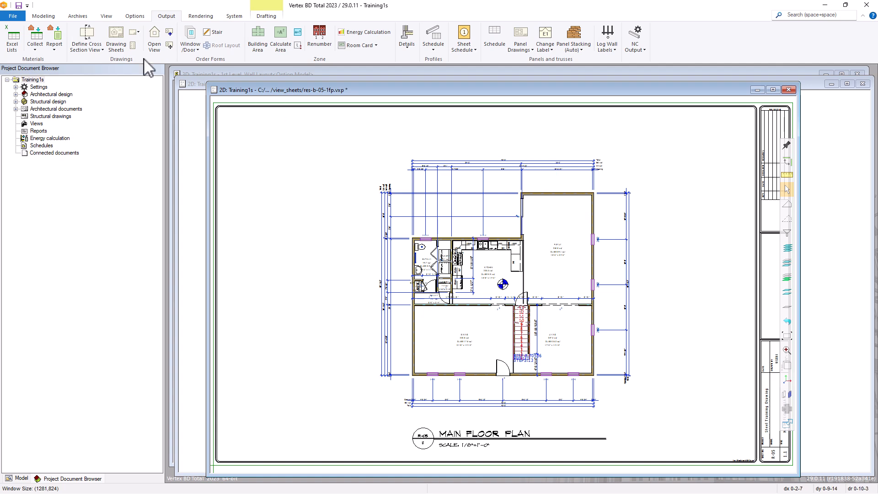
Set up printing of the main floor plan sheet to PDF on 11x17 (ANSI B) paper at F.S. scale.
left_click(13, 17)
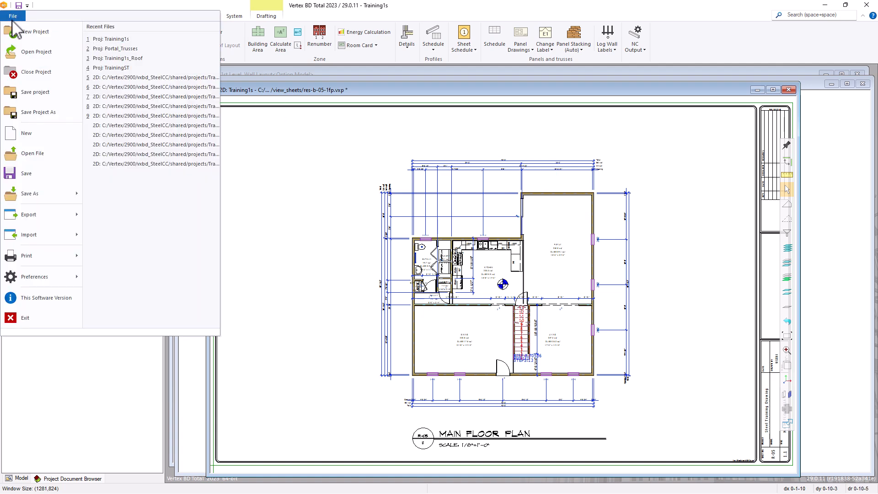
mouse_move(45, 260)
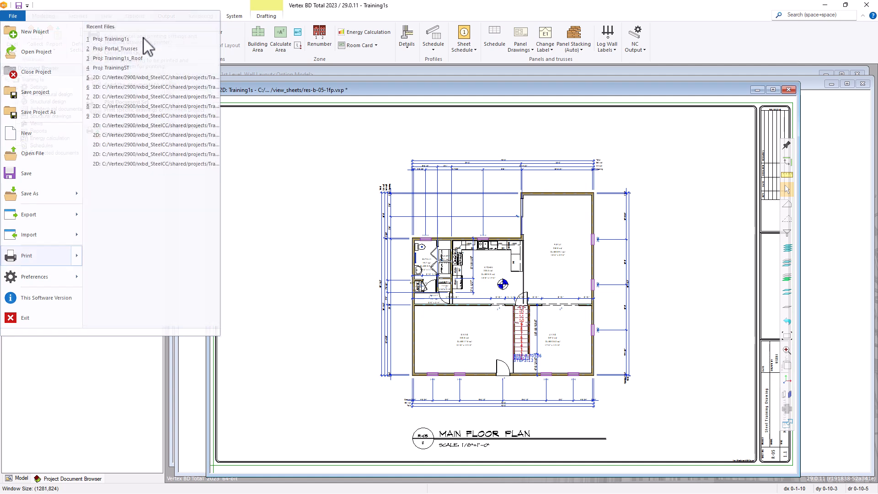
left_click(144, 39)
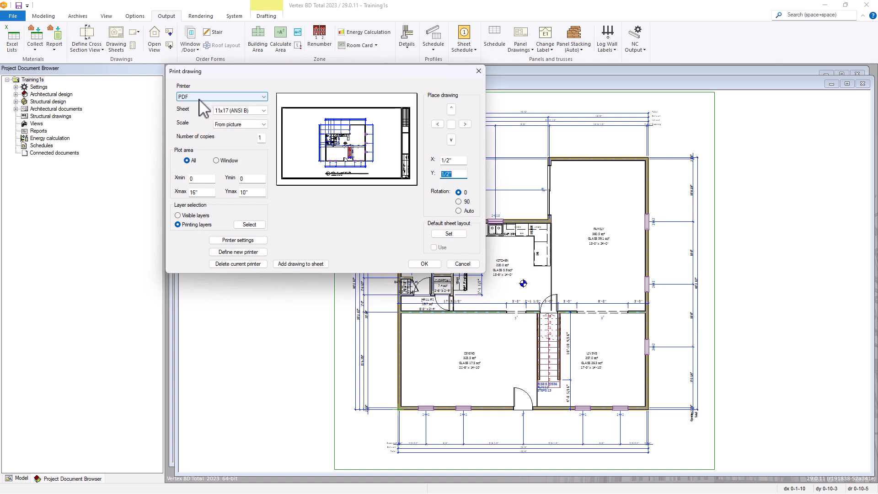
left_click(224, 97)
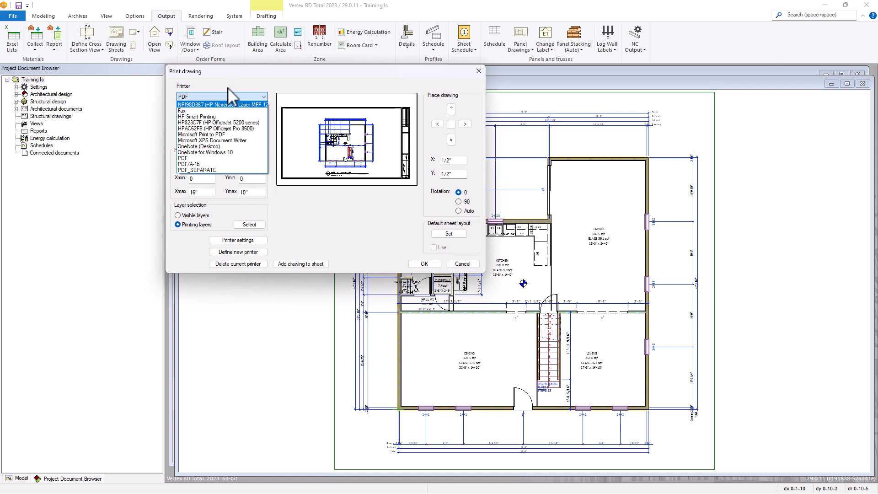
left_click(232, 95)
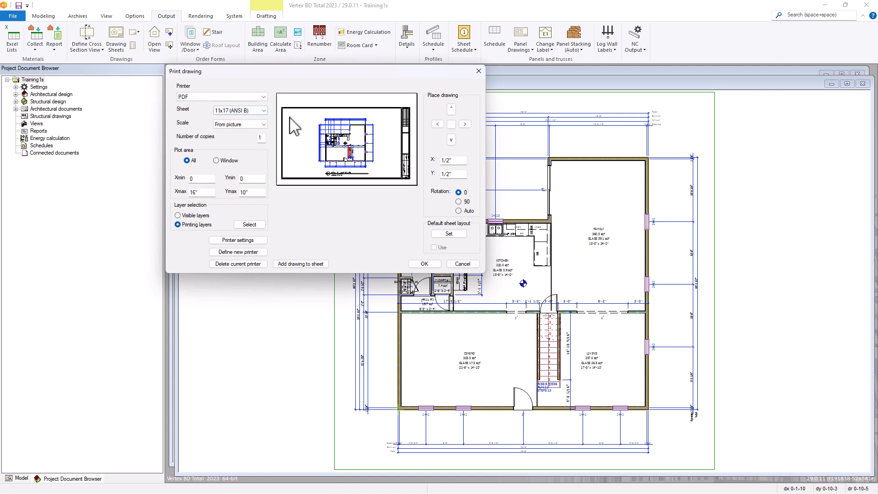
left_click(262, 111)
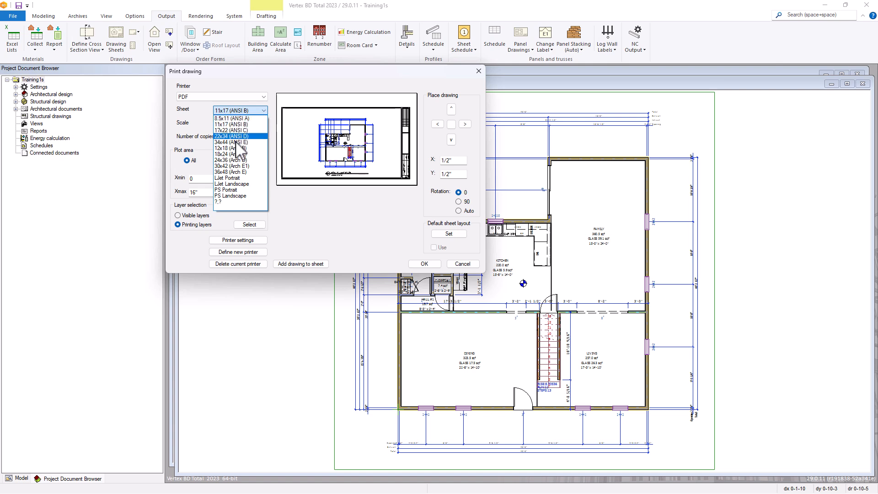
left_click(232, 124)
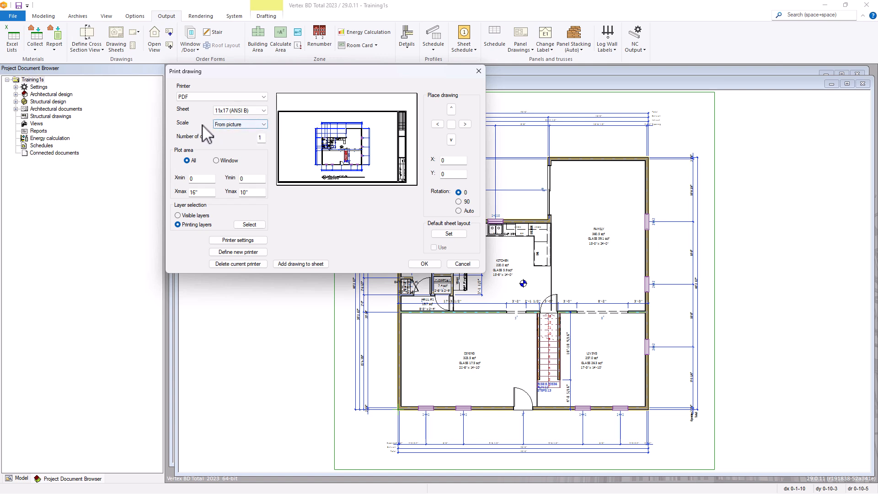
left_click(240, 124)
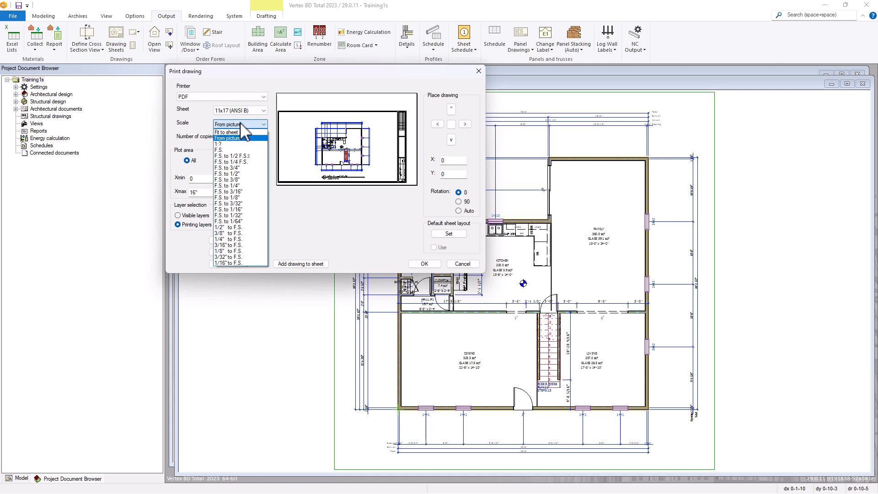
left_click(235, 151)
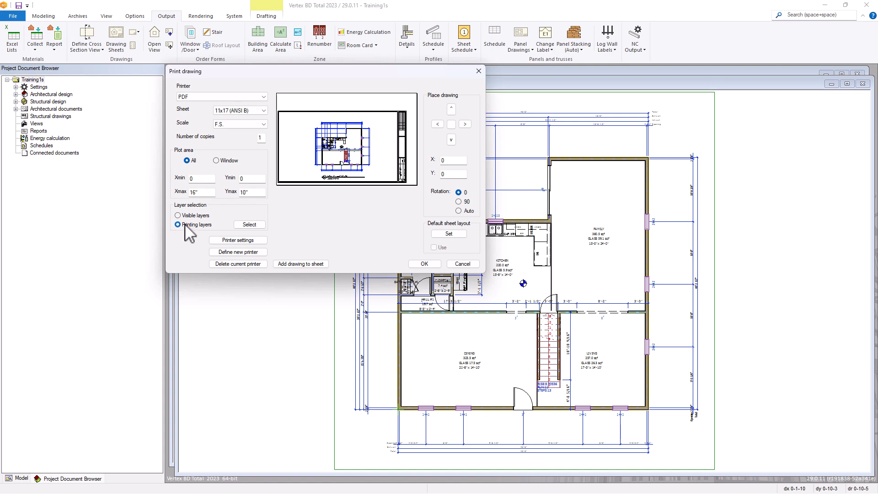
Review the printing layers and layer groups available for the floor plan print, leaving the layer selection without saving changes.
left_click(249, 224)
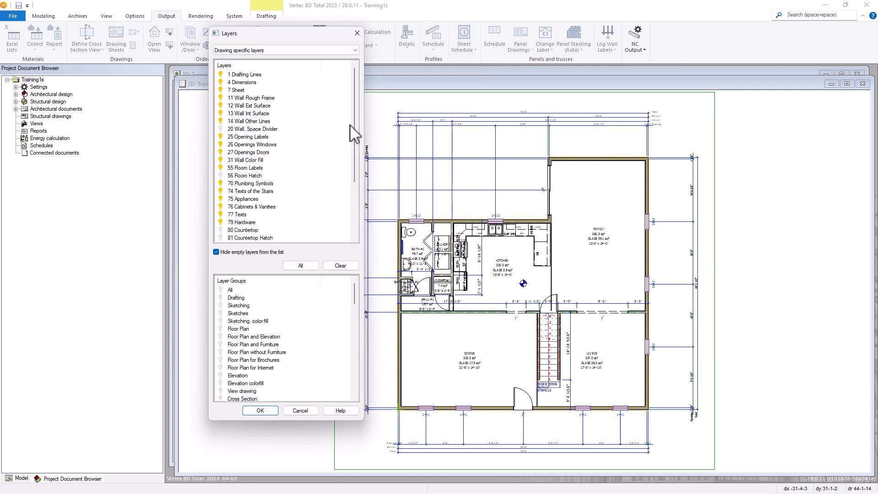
left_click_drag(353, 117, 272, 233)
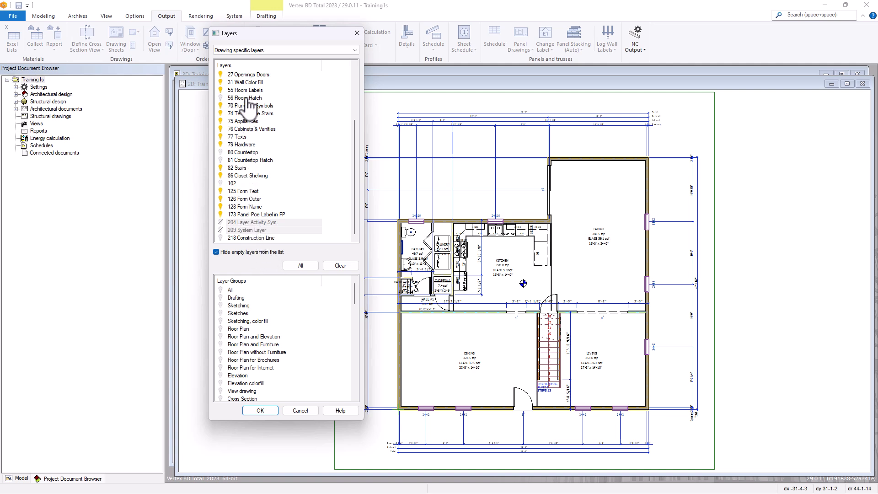
mouse_move(357, 180)
left_mouse_down()
mouse_move(358, 135)
mouse_move(358, 186)
left_mouse_up()
scroll(341, 141, "up", 3)
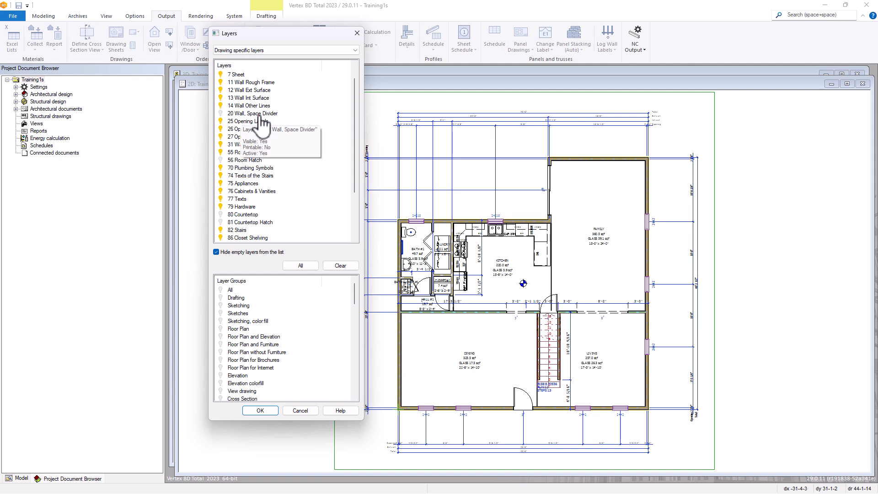
left_click(222, 115)
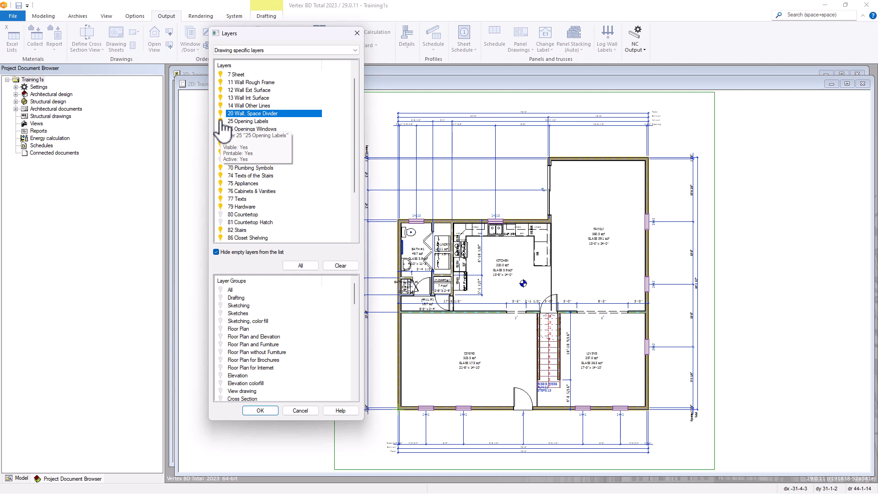
left_click(221, 114)
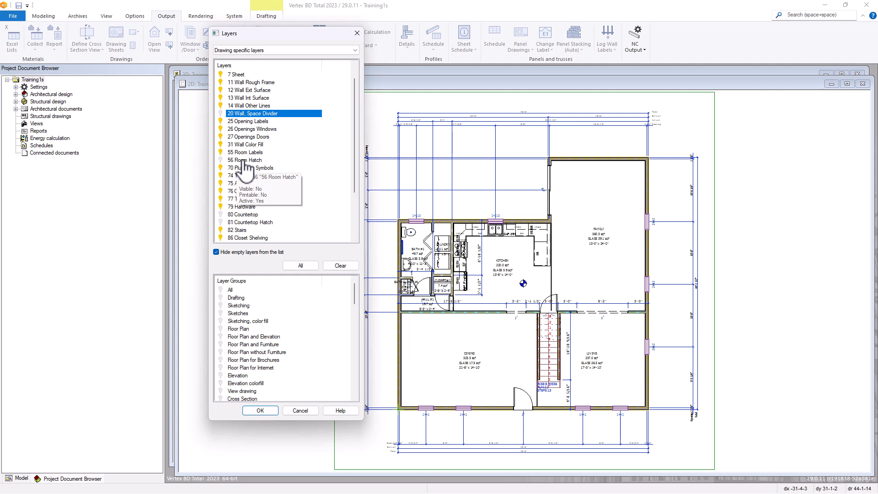
left_click(251, 161)
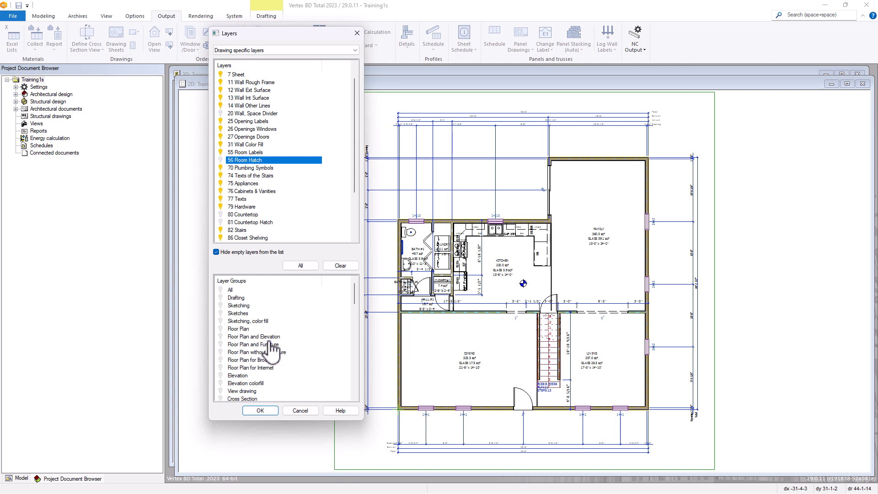
scroll(273, 350, "down", 2)
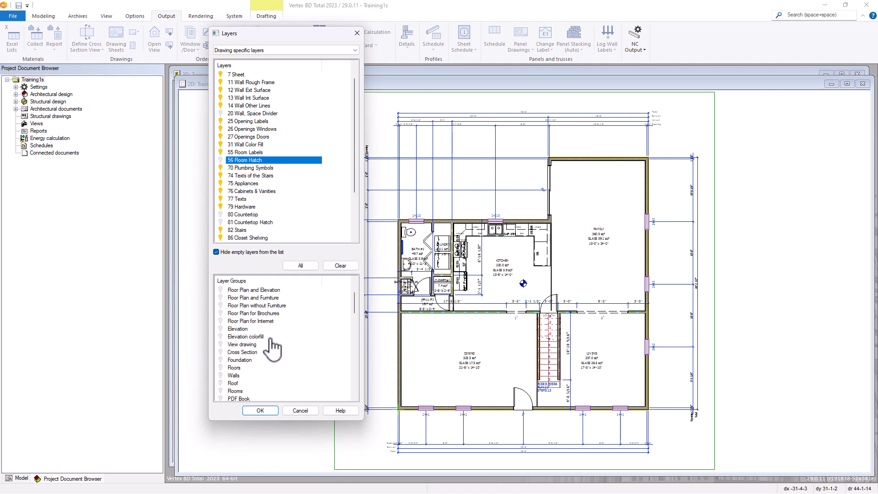
scroll(272, 350, "up", 2)
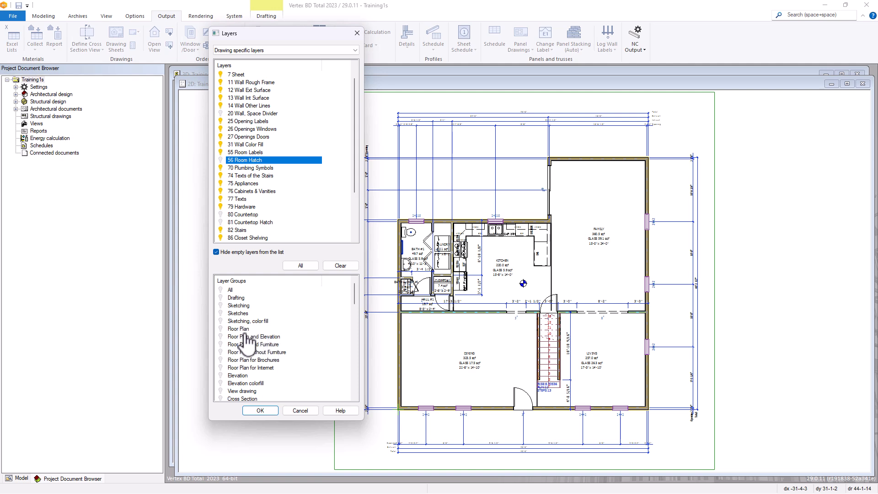
scroll(246, 335, "down", 1)
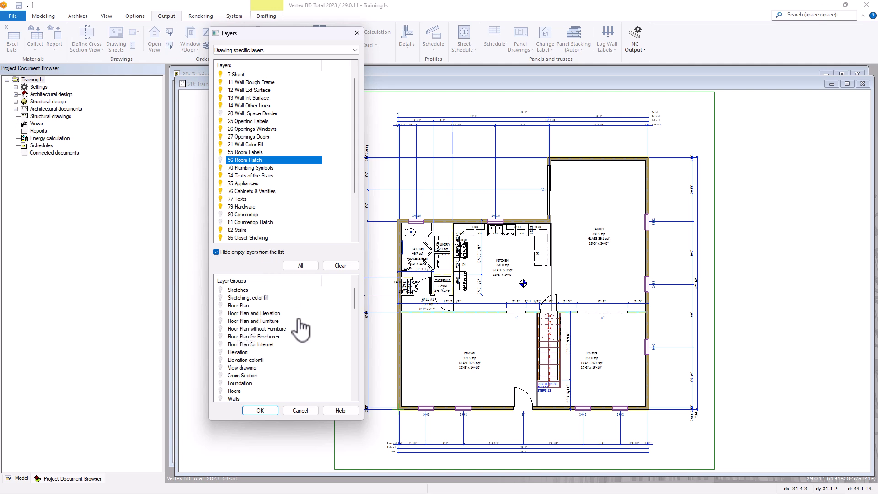
left_click(300, 410)
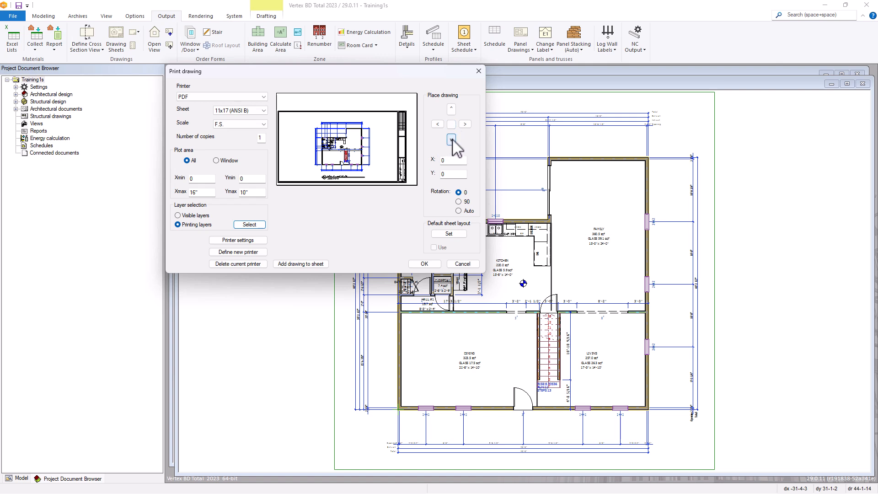
Try nudging and centring the drawing on the print sheet, and try the 90 and Auto rotations.
left_click(437, 124)
left_click(437, 124)
left_click(438, 124)
left_click(438, 124)
left_click(451, 140)
left_click(451, 140)
left_click(452, 140)
left_click(451, 140)
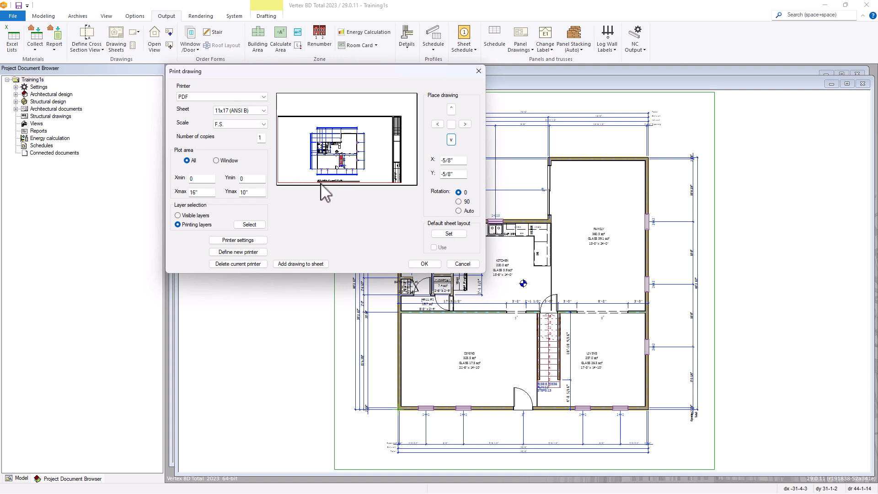
left_click(465, 125)
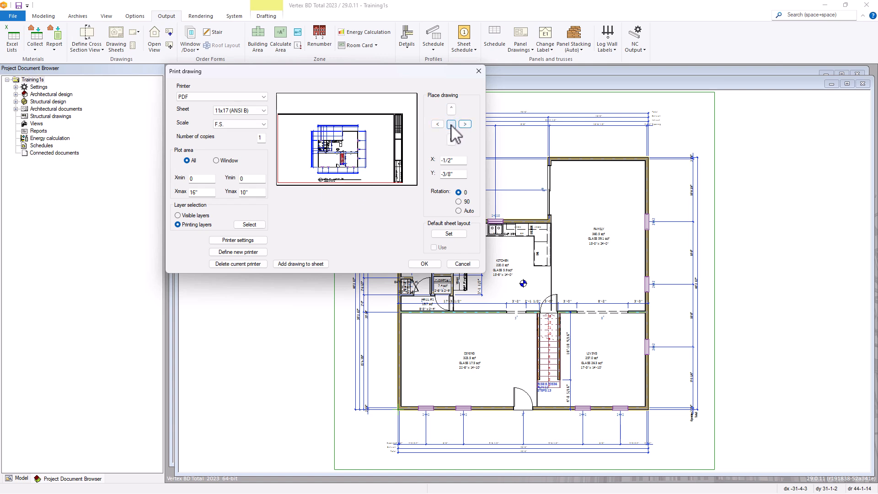
left_click(451, 124)
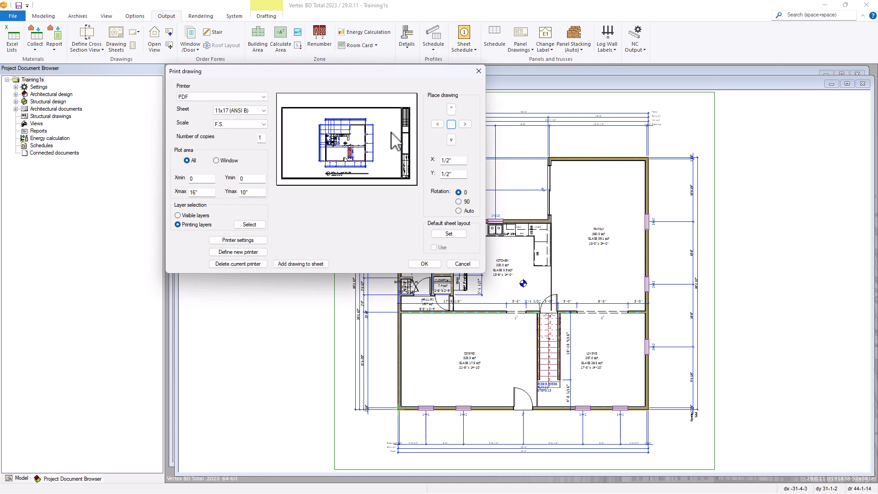
left_click(458, 202)
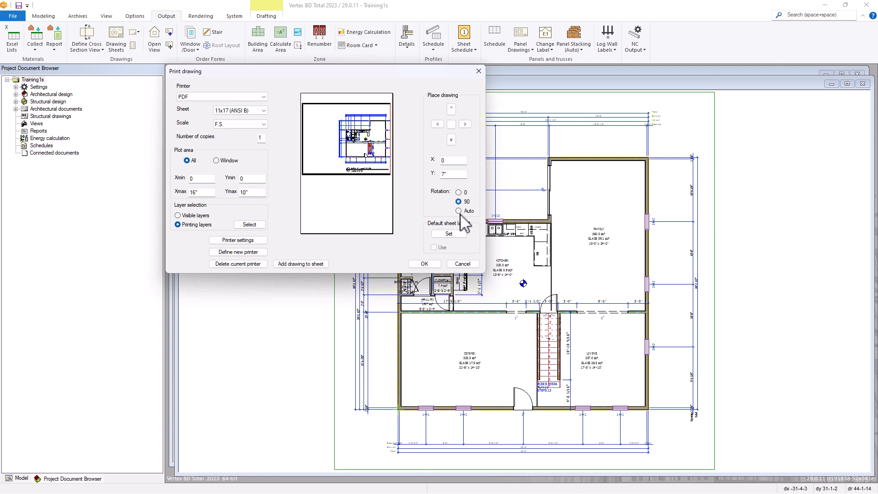
left_click(458, 211)
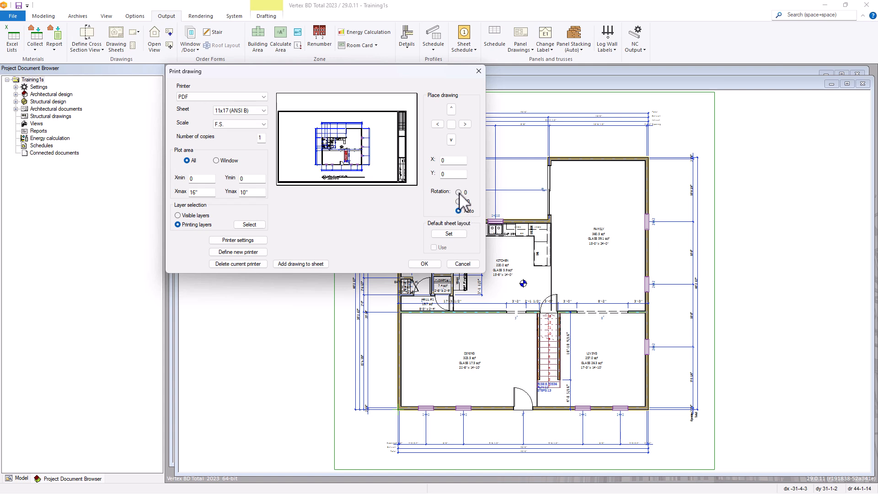
Set the print rotation to 0, centre the drawing on the sheet, and print it to PDF.
left_click(459, 192)
left_click(451, 125)
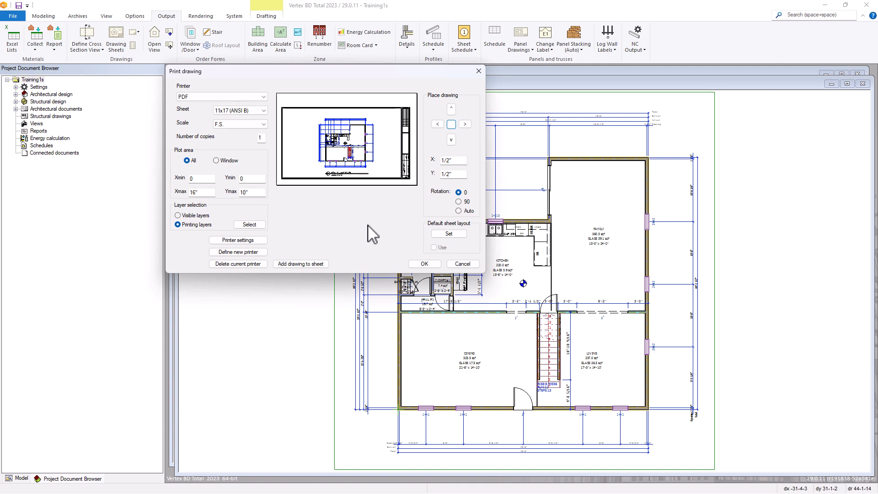
left_click(424, 264)
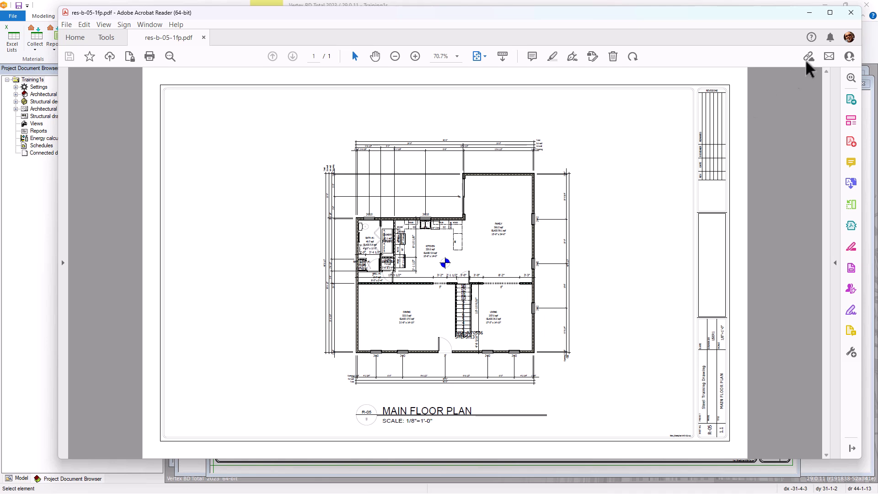
Close the printed PDF and the main floor plan sheet res-b-05-1fp.vxp, saving the sheet's changes.
left_click(852, 13)
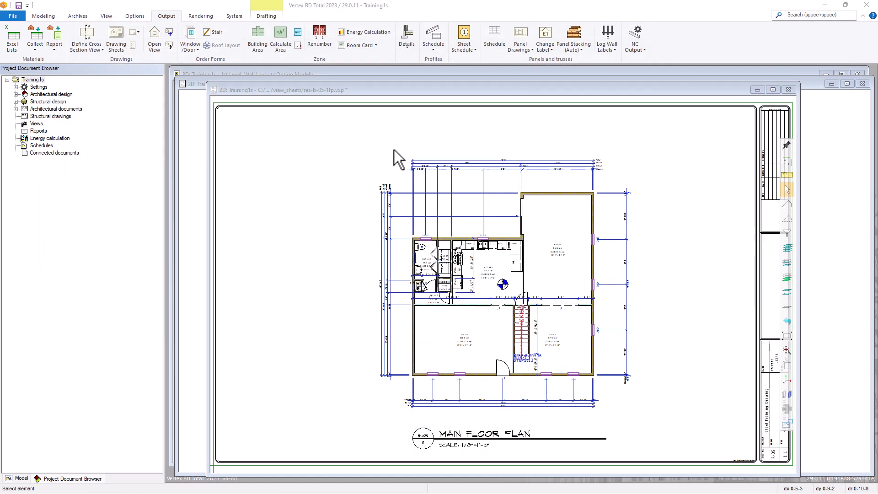
left_click(789, 90)
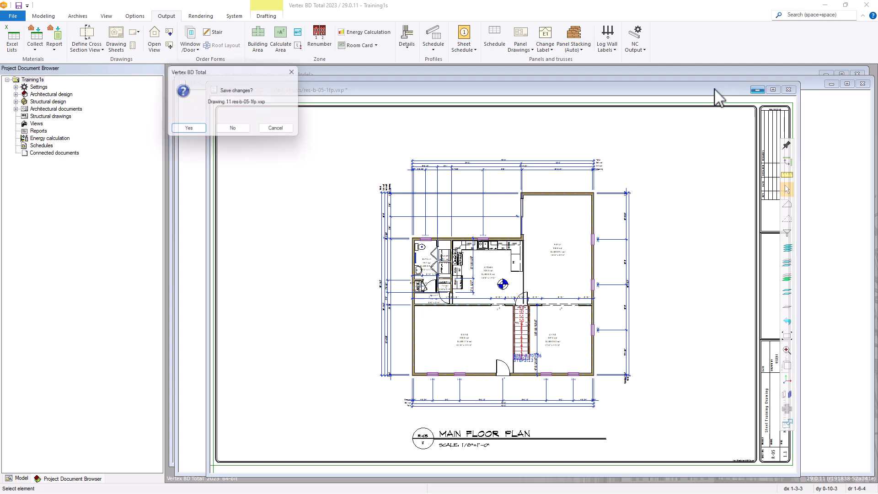
left_click(187, 131)
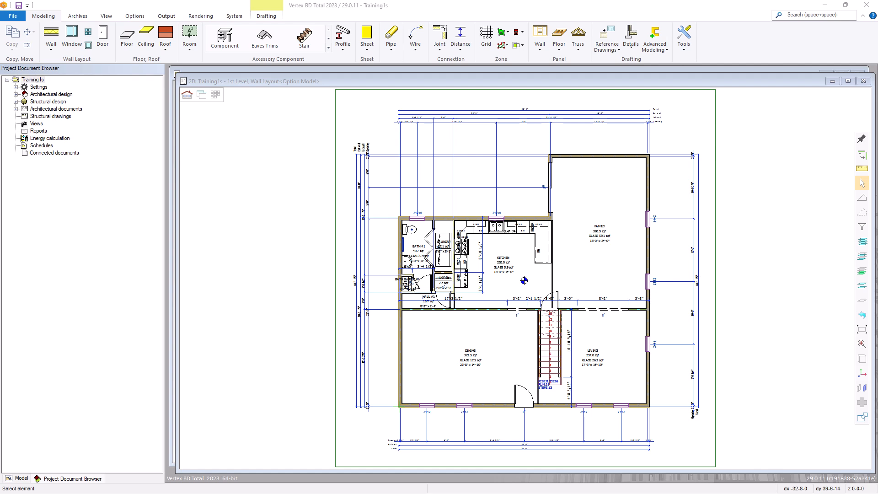
Open the PDF set settings and deactivate the Cover Sheet in the B-Size Plan Set.
left_click(13, 18)
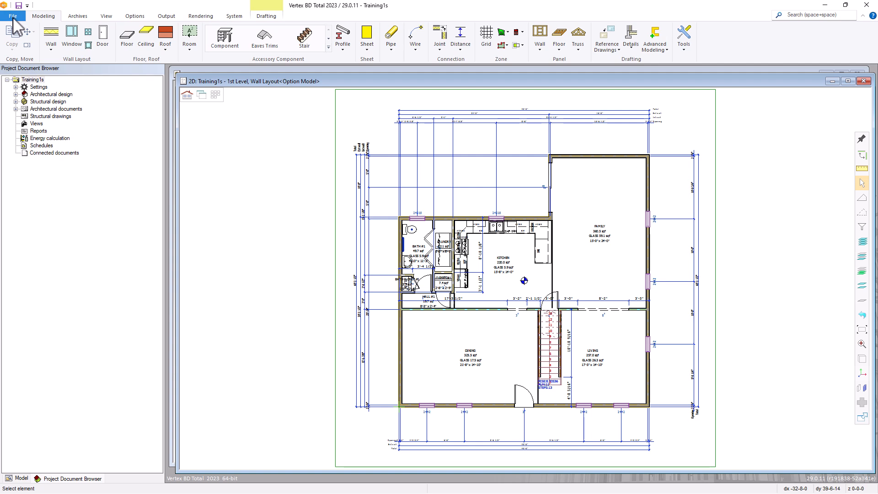
left_click(12, 16)
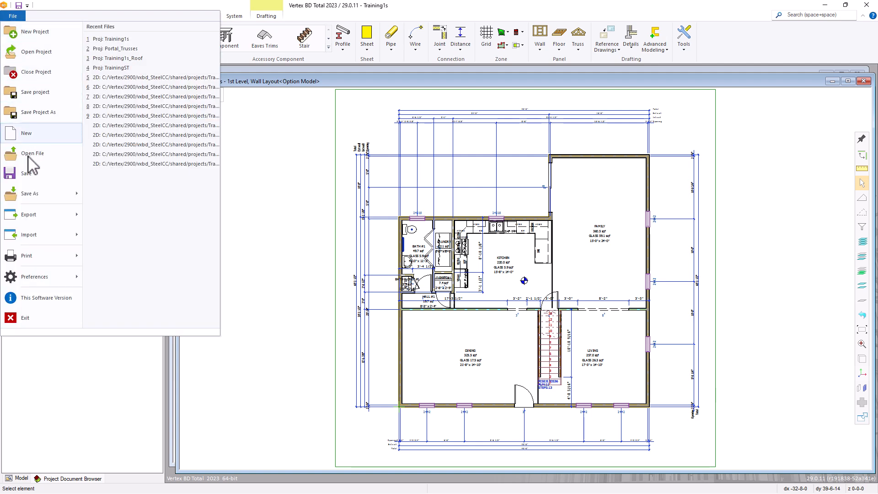
mouse_move(44, 220)
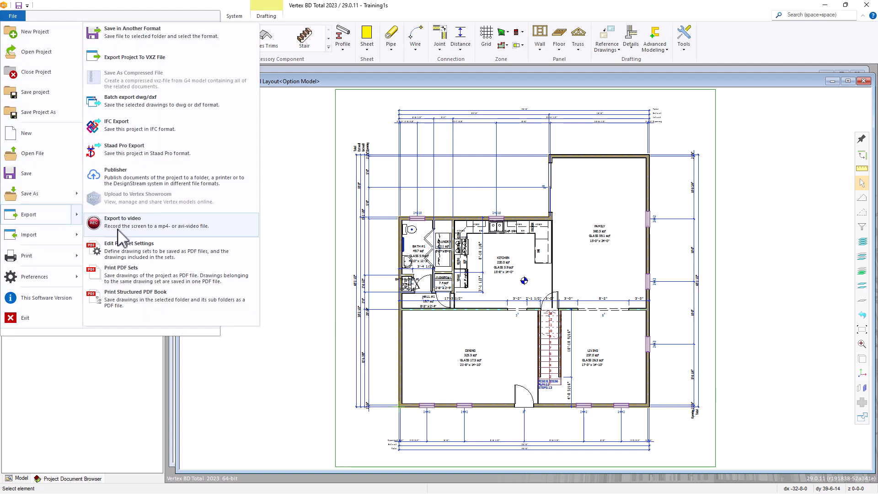
left_click(131, 250)
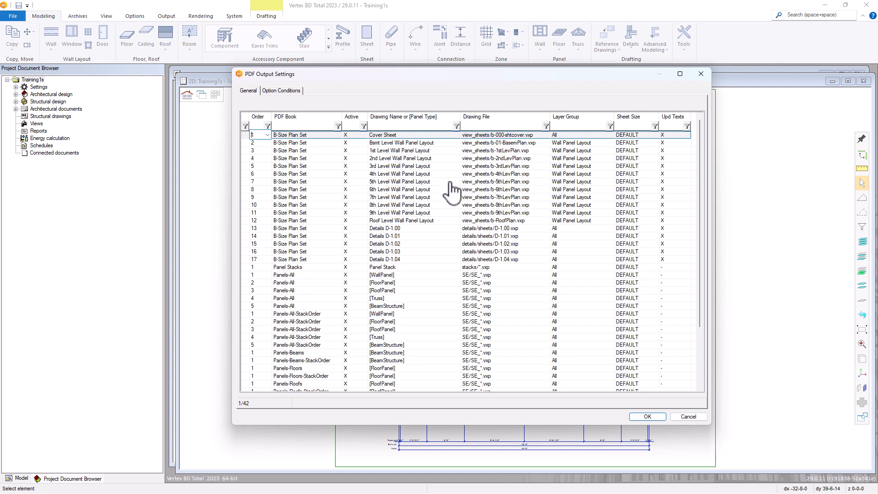
left_click(362, 135)
type("-")
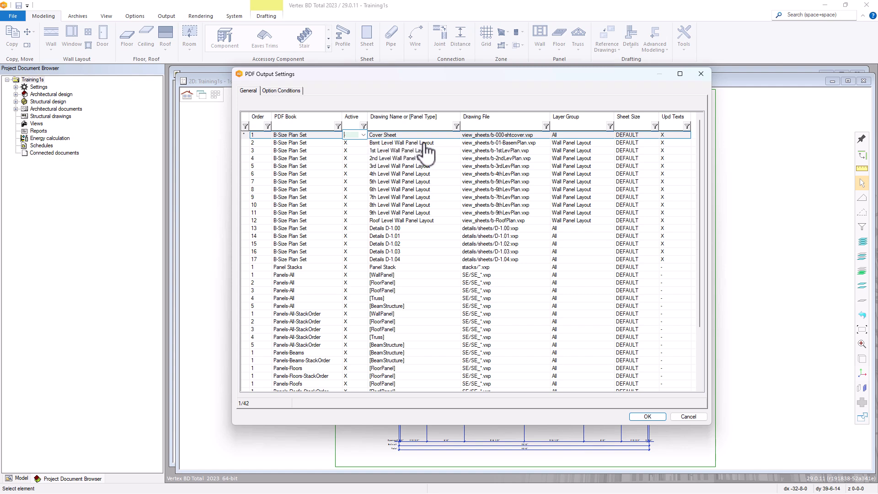
Assign the STANDARD ELEVATIONS sheet res-b-02-elev.vxp to order 2 of the B-Size Plan Set, with layer group Elevation.
left_click(526, 143)
left_click(546, 143)
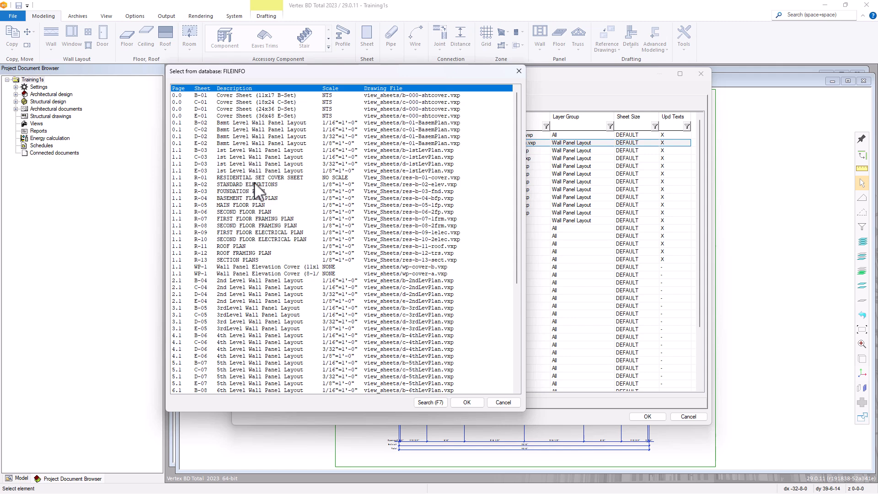
double_click(255, 184)
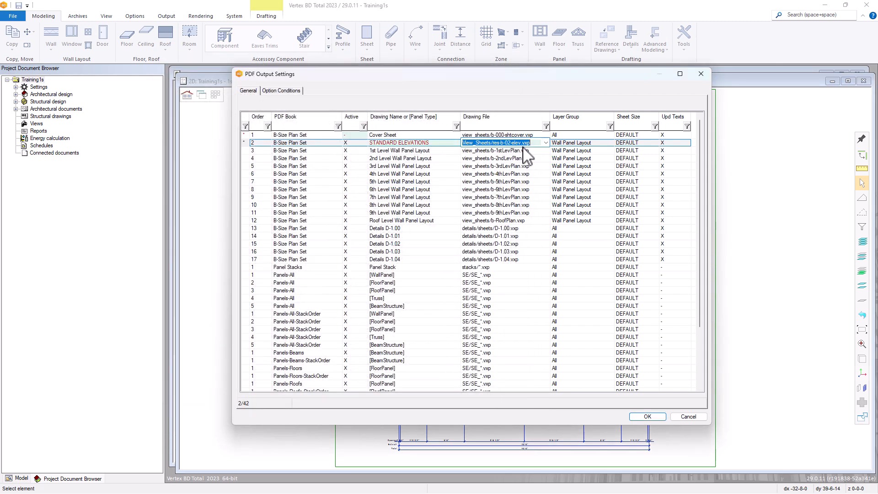
double_click(587, 143)
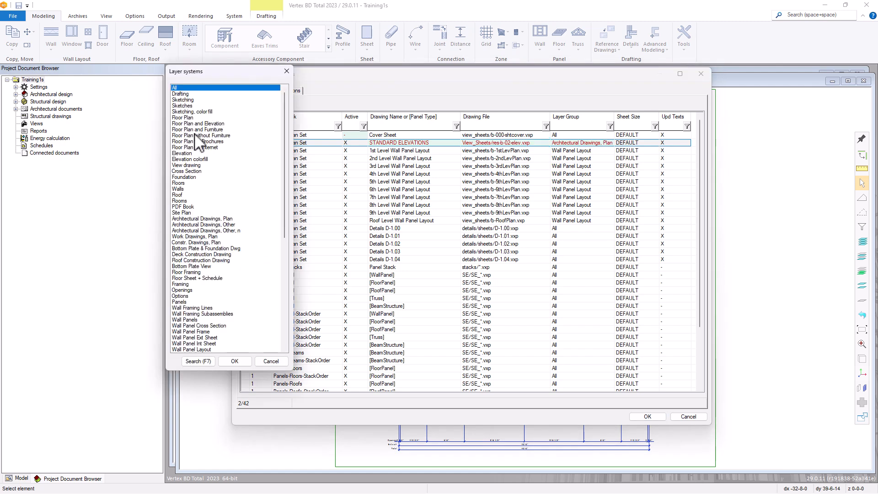
double_click(181, 153)
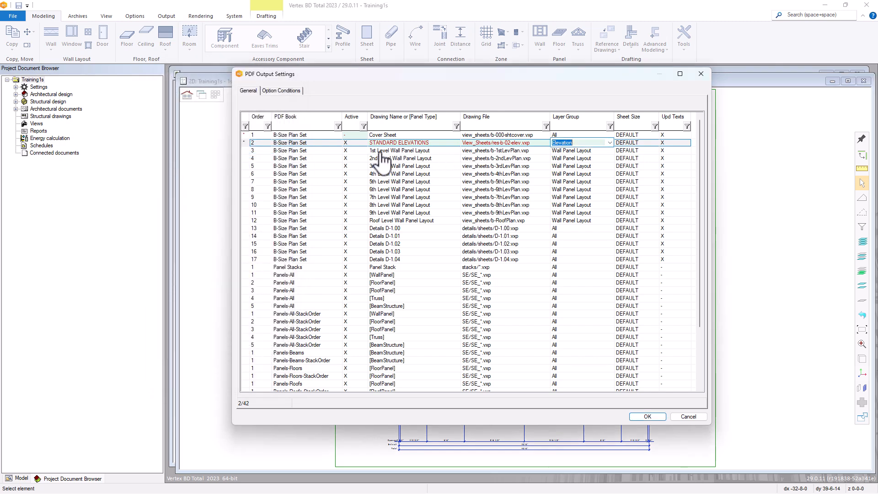
Assign the MAIN FLOOR PLAN sheet res-b-05-1fp.vxp to order 3 of the B-Size Plan Set, with layer group Floor Plan.
double_click(535, 151)
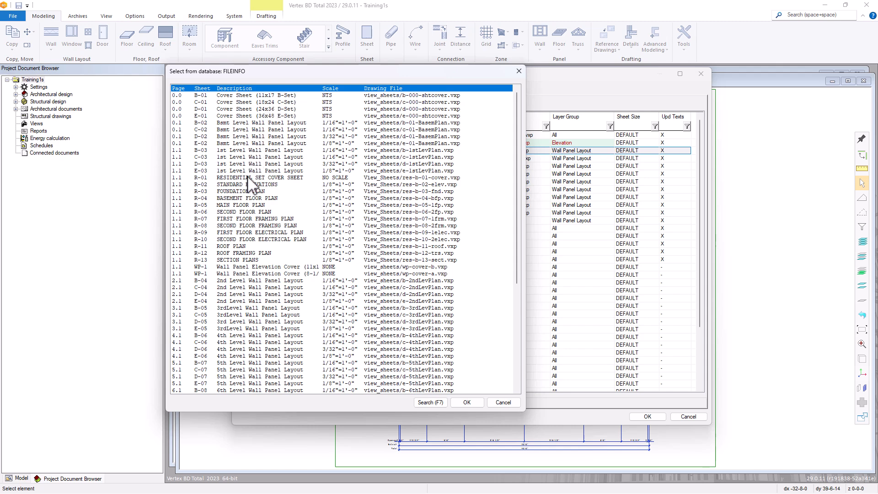
double_click(243, 205)
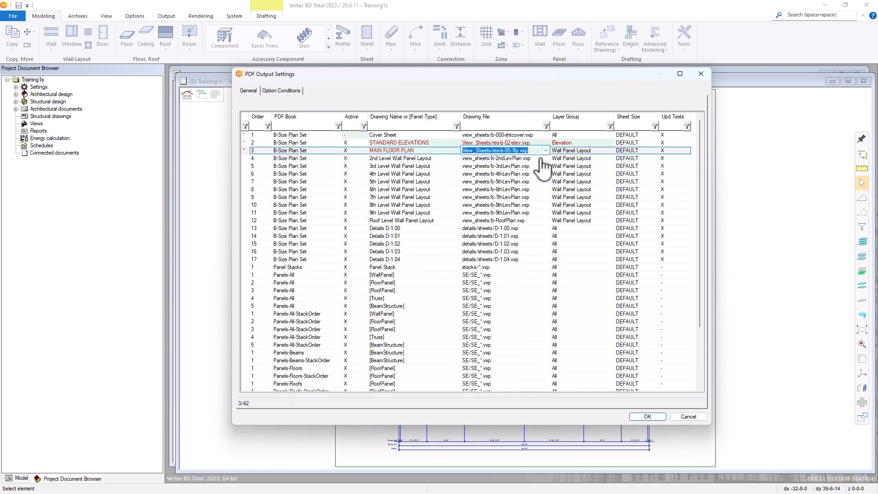
left_click(610, 151)
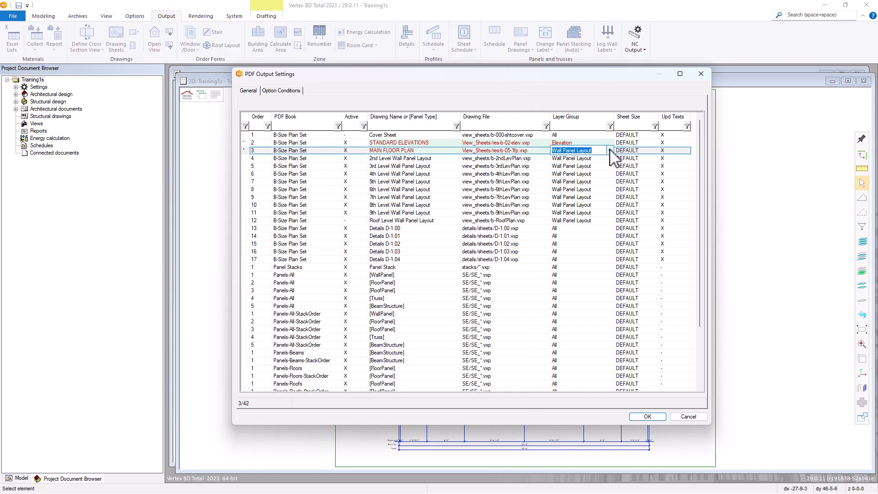
left_click(610, 151)
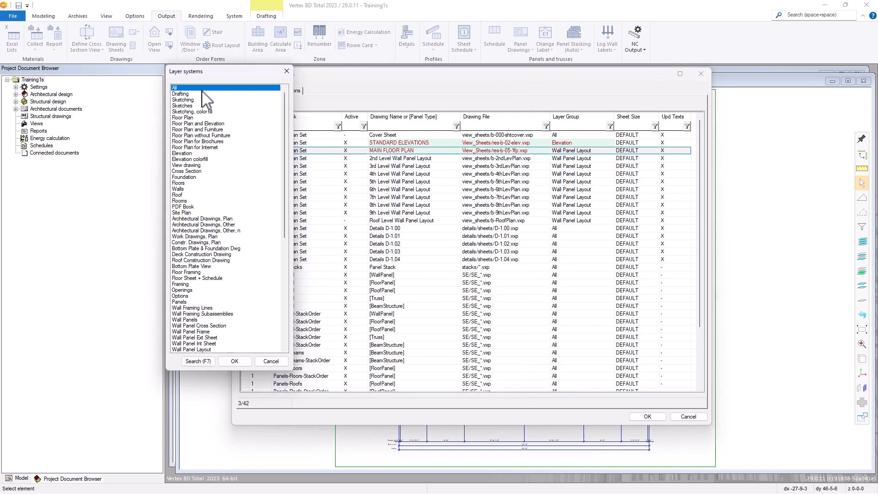
double_click(183, 117)
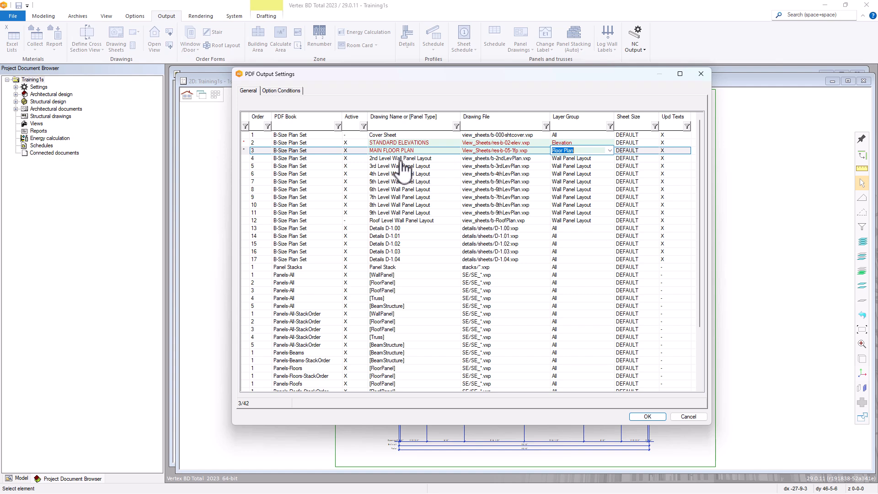
Assign the SECOND FLOOR PLAN sheet res-b-06-2fp.vxp to order 4 of the B-Size Plan Set with layer group Floor Plan, and accept the settings.
left_click(539, 158)
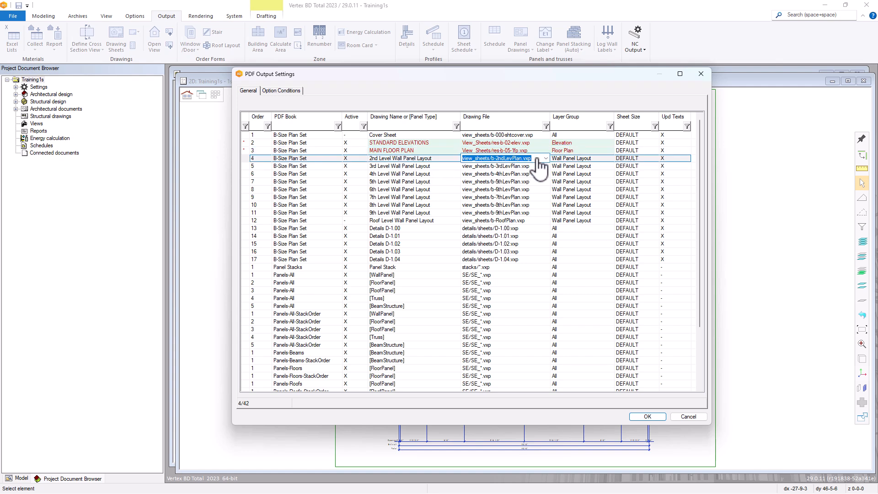
left_click(546, 158)
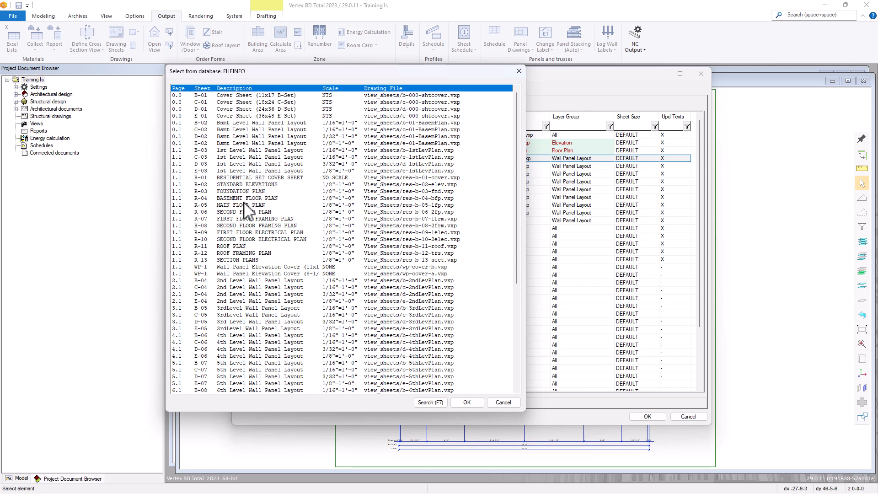
double_click(266, 213)
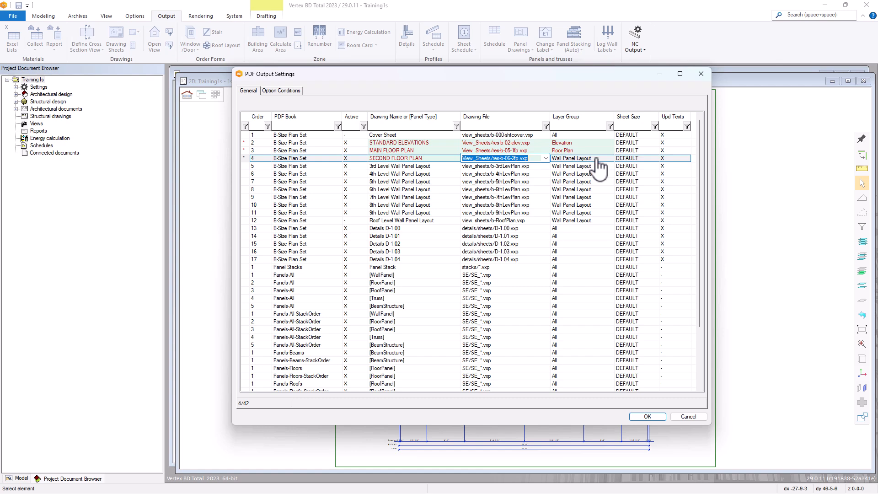
left_click(596, 159)
left_click(610, 159)
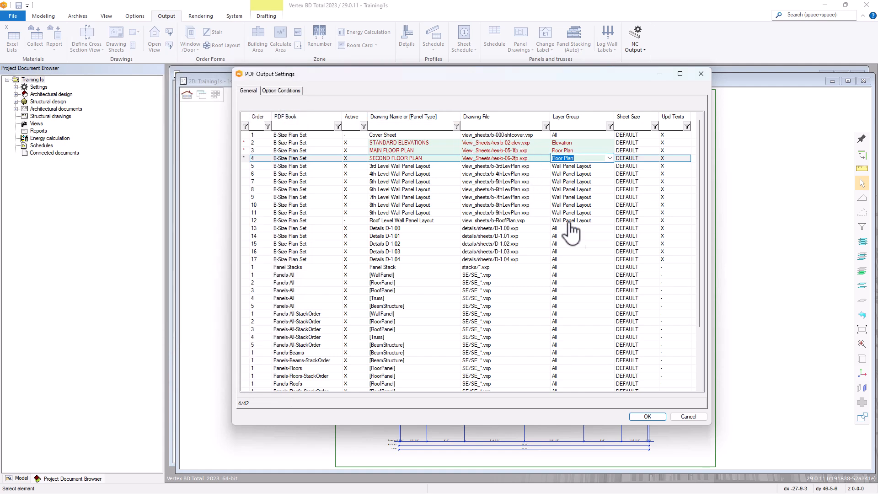
left_click(648, 416)
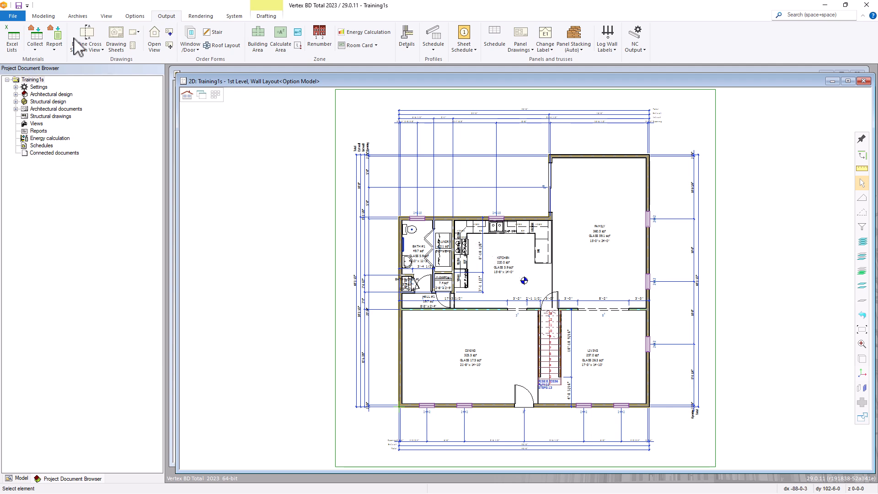
Start printing PDF sets and configure the B-Size Plan Set with type PDF and linewidth file PDF.
left_click(13, 16)
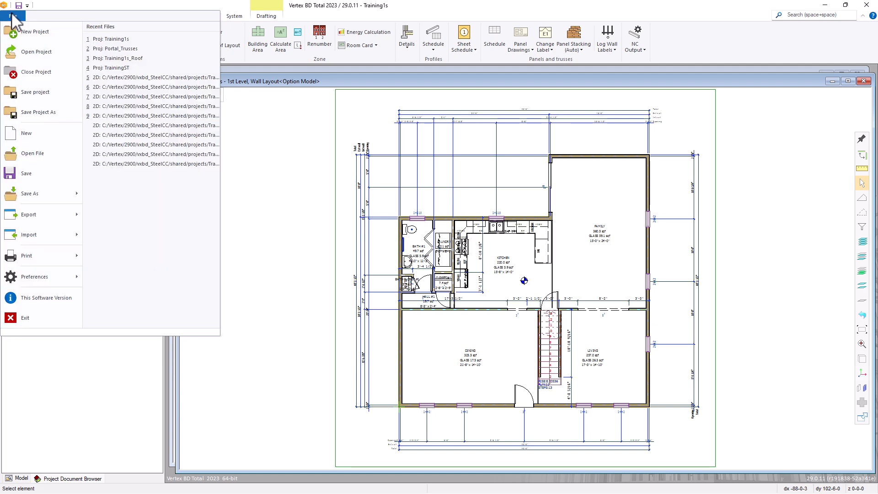
mouse_move(27, 217)
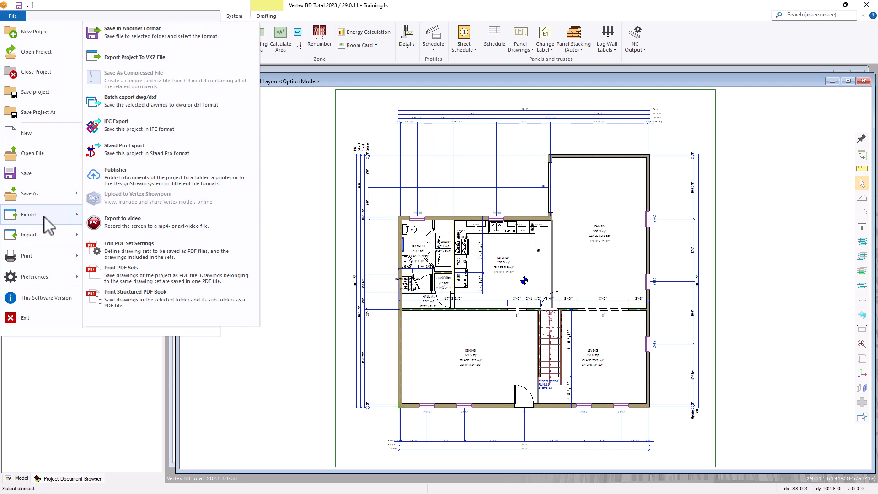
left_click(135, 277)
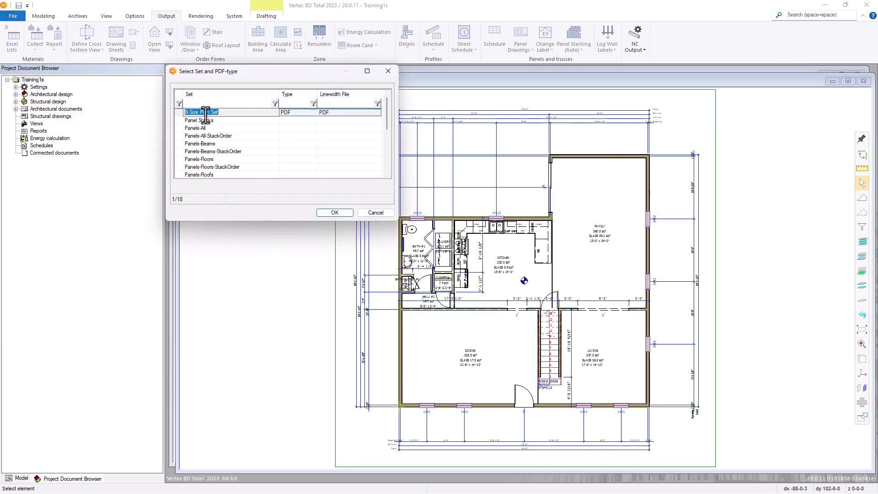
left_click(294, 112)
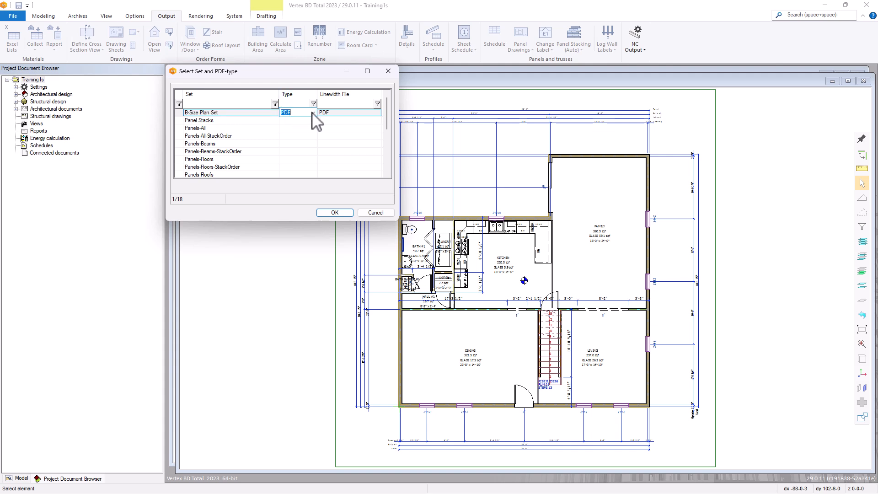
left_click(314, 112)
left_click(313, 112)
left_click(368, 112)
left_click(377, 113)
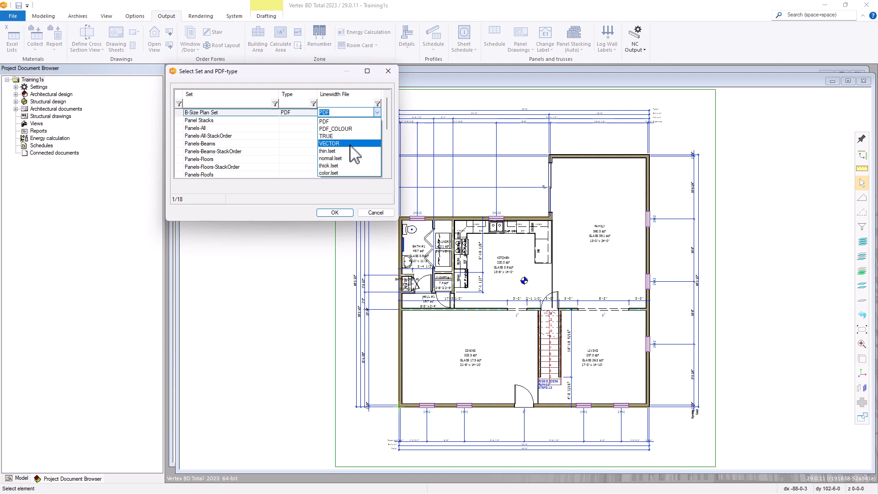
left_click(344, 122)
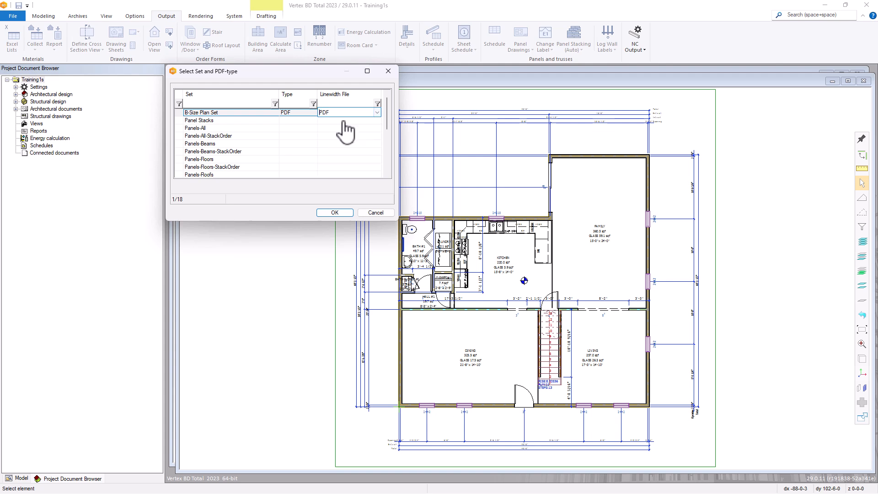
Output the set to the file Training1s B-Size Plan Set, overwriting the existing file.
left_click(335, 213)
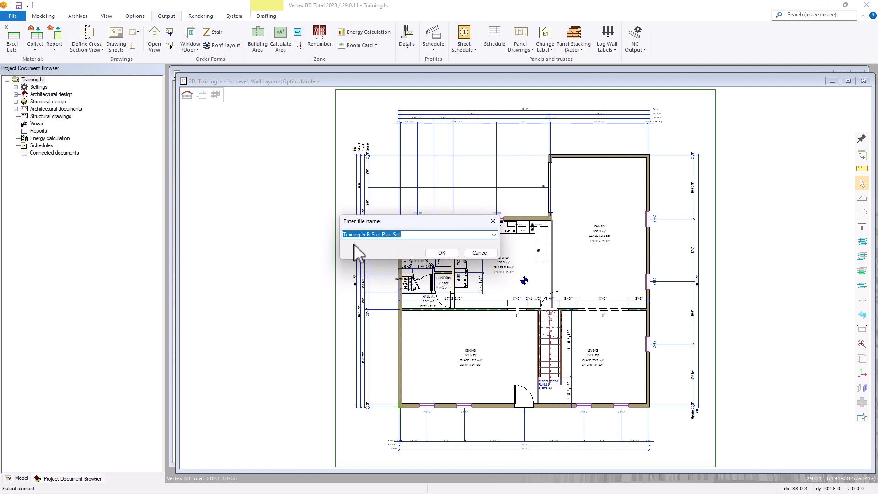
left_click(446, 255)
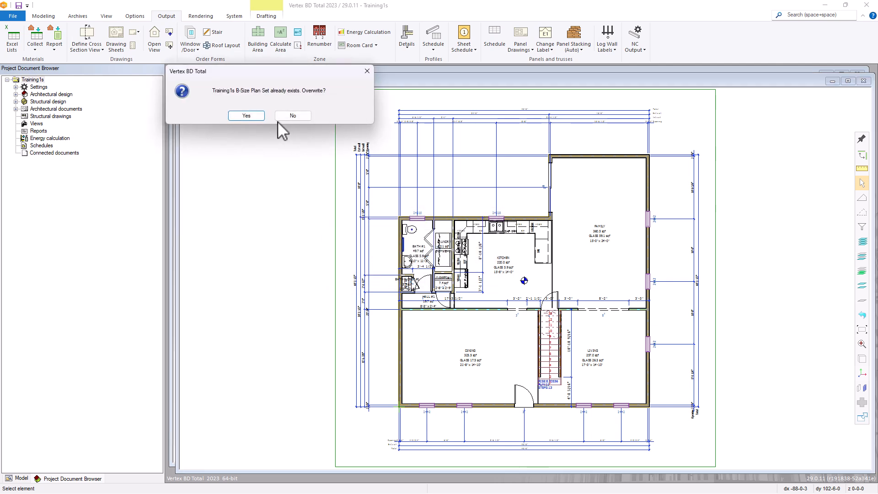
left_click(245, 116)
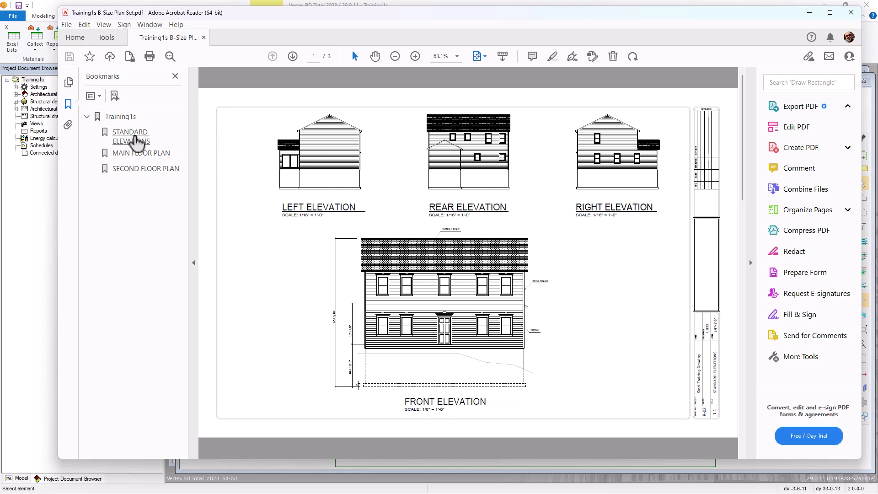
Review the standard elevations, main floor plan and second floor plan pages of the printed PDF set, and close the PDF.
left_click(134, 140)
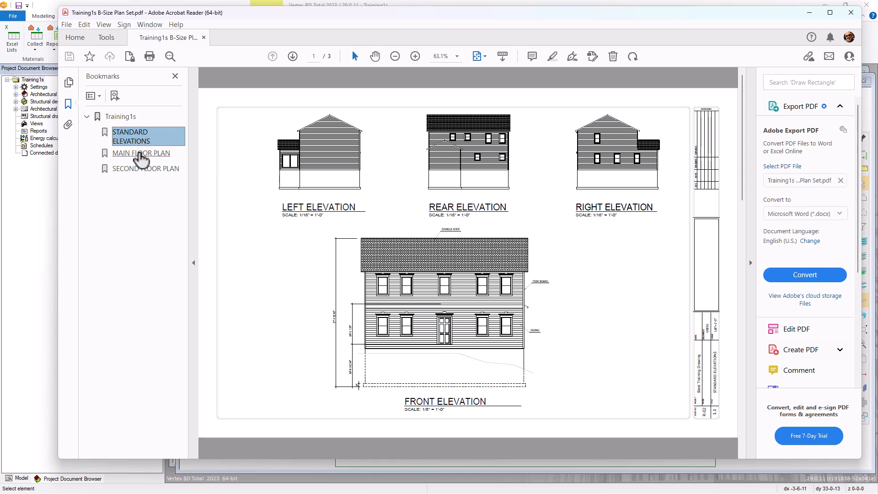
left_click(141, 156)
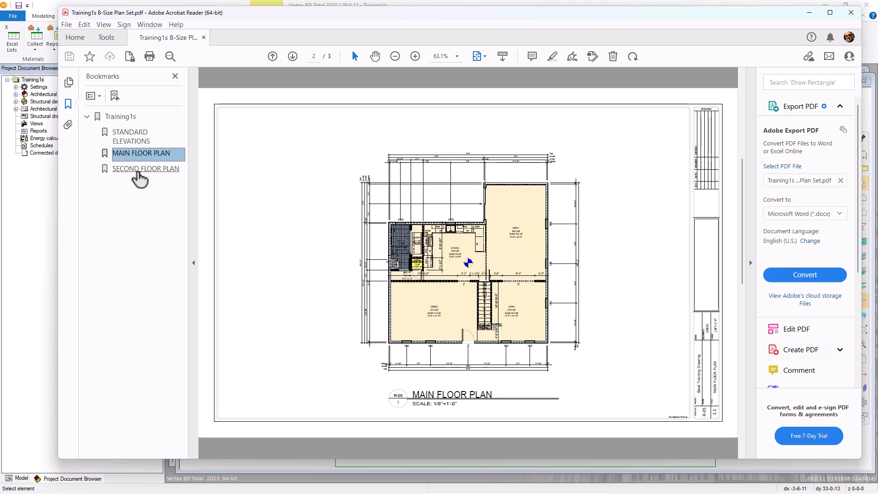
left_click(138, 170)
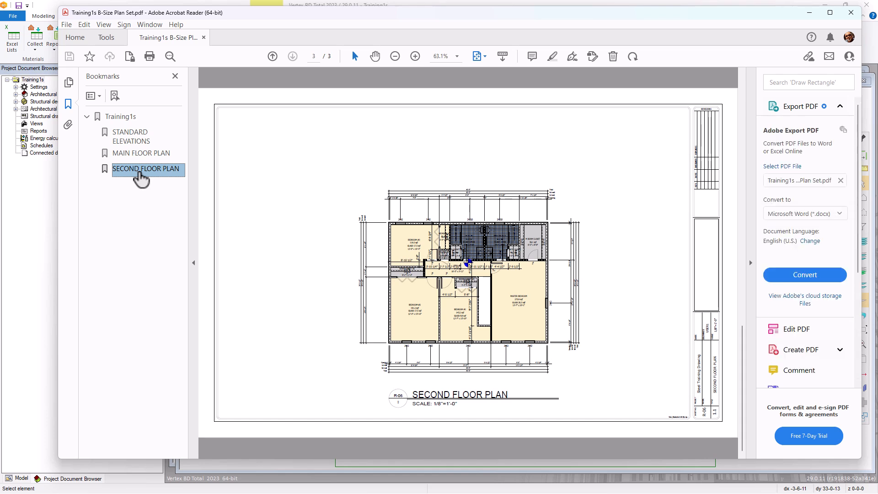
left_click(851, 13)
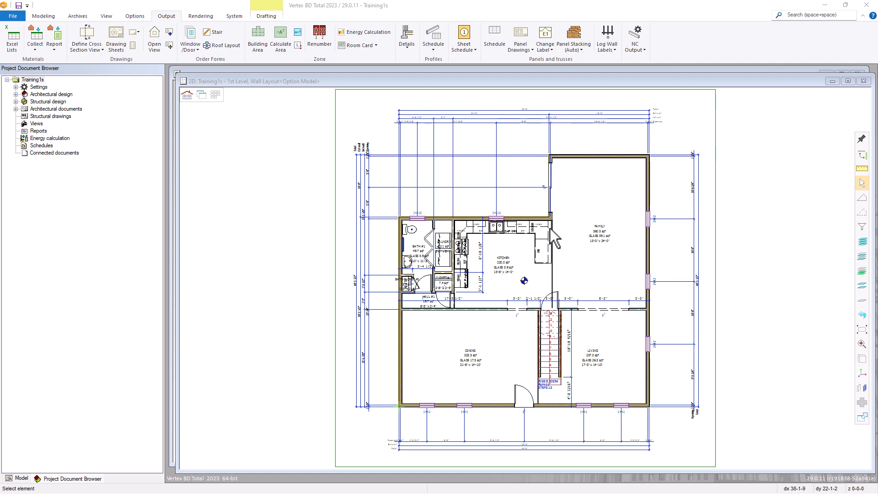
Open the main floor plan drawing sheet res-b-05-1fp.vxp for viewing and close it without saving changes.
left_click(570, 236)
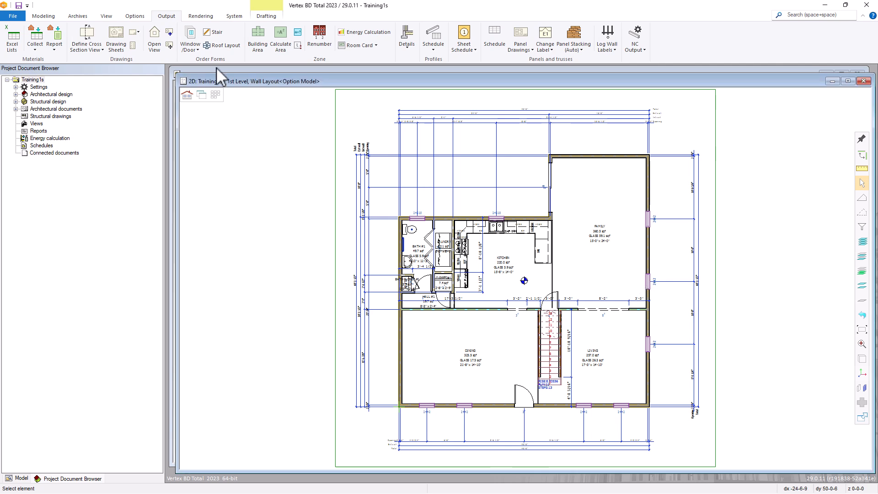
left_click(117, 37)
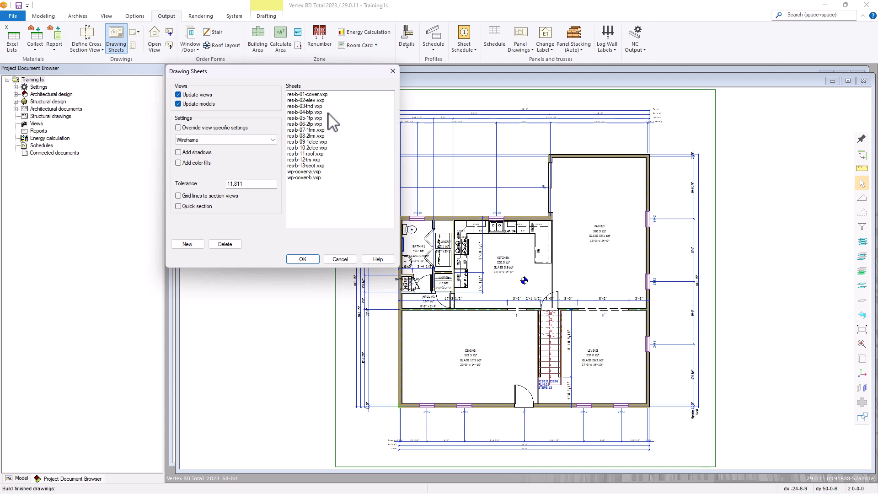
left_click(303, 119)
left_click(304, 258)
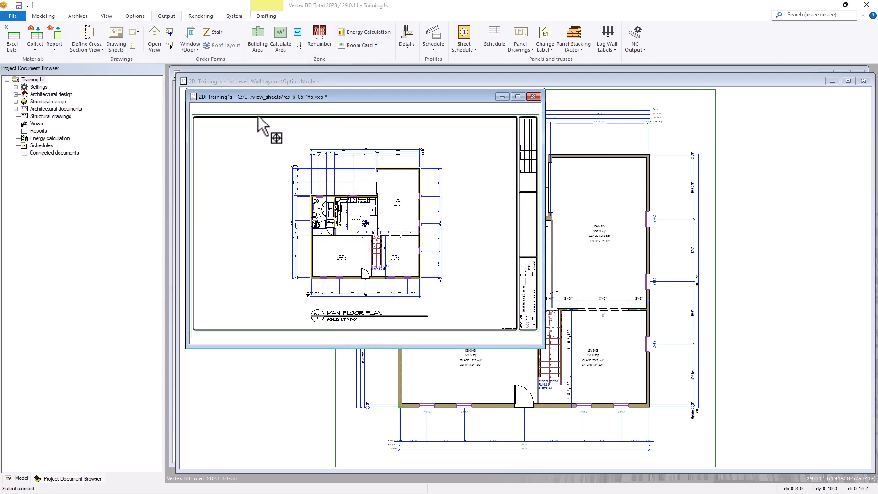
left_click(533, 96)
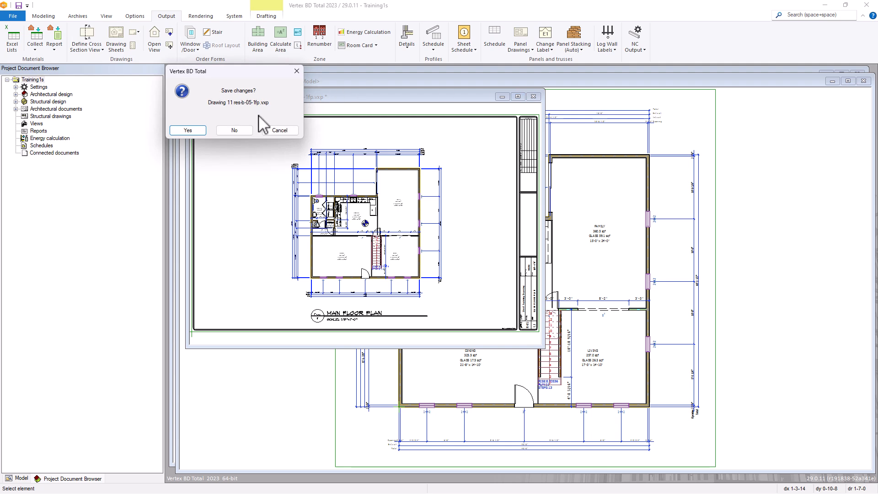
left_click(238, 129)
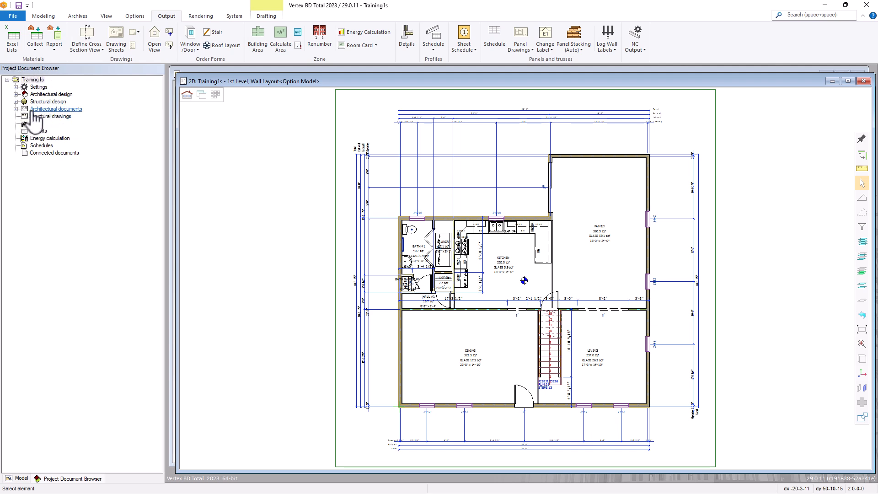
Update the title texts of the SECOND FLOOR PLAN sheet res-b-06-2fp.vxp from its document information, and save and close the sheet.
left_click(16, 109)
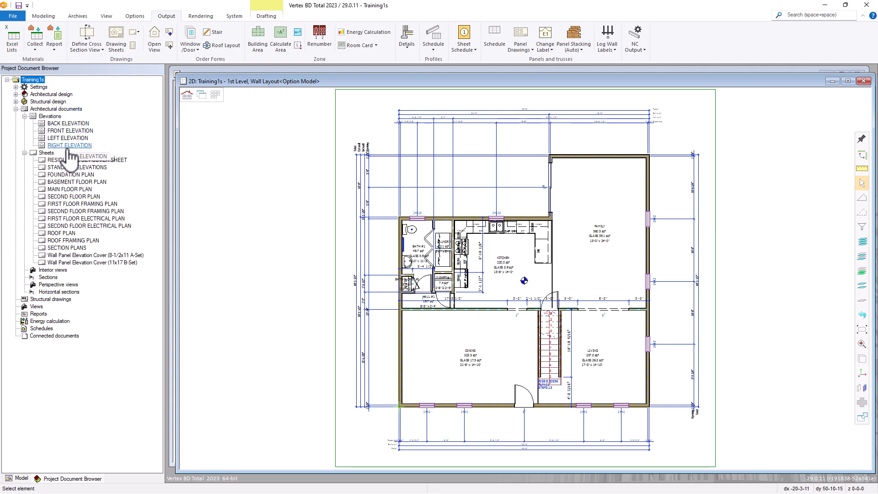
double_click(73, 197)
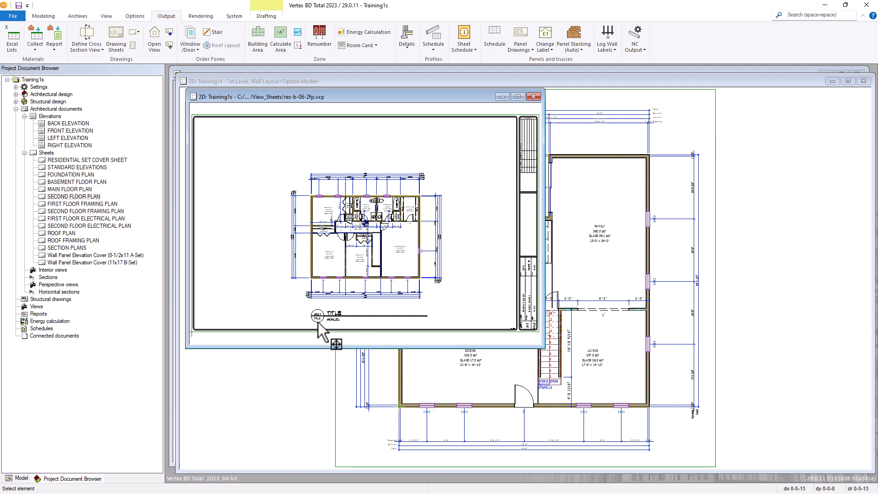
right_click(393, 264)
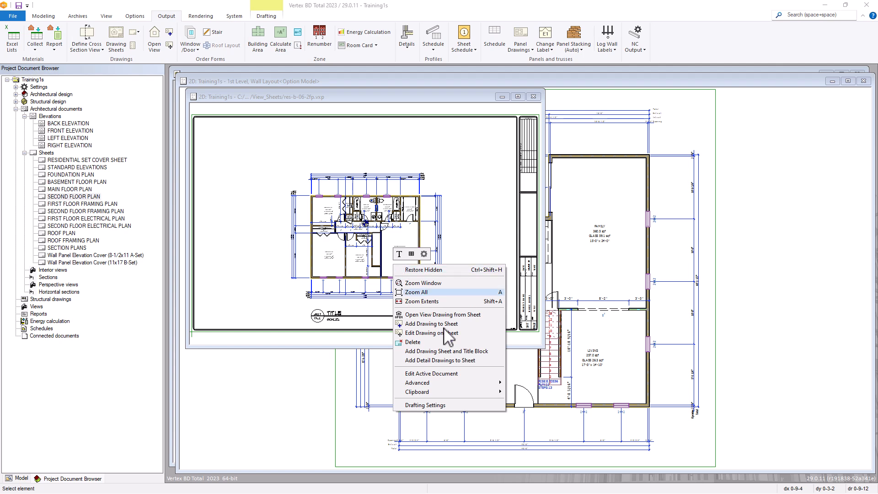
left_click(431, 374)
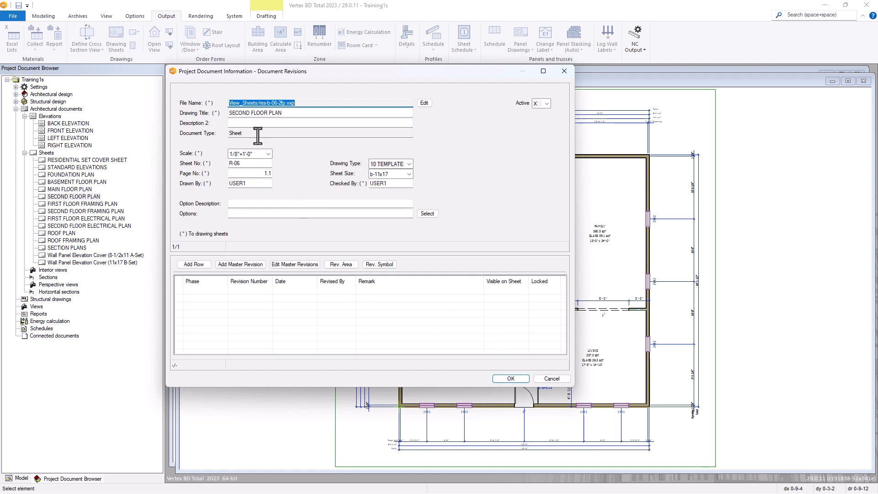
left_click(507, 377)
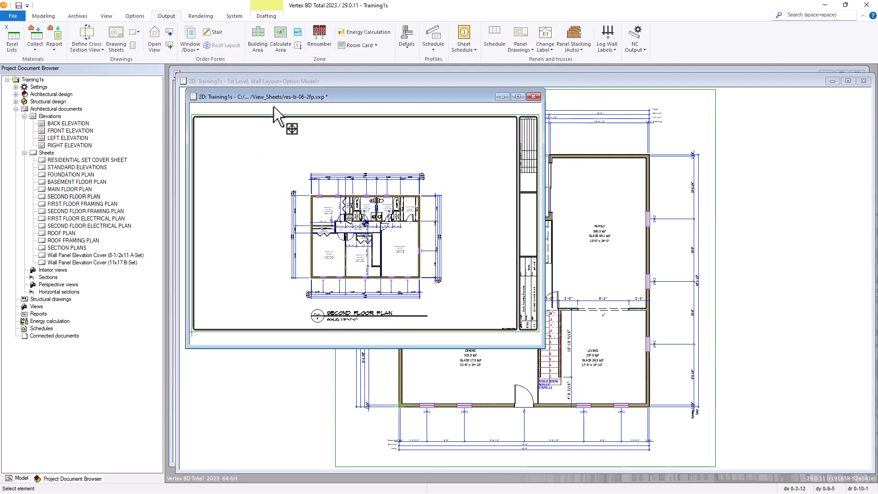
left_click(19, 5)
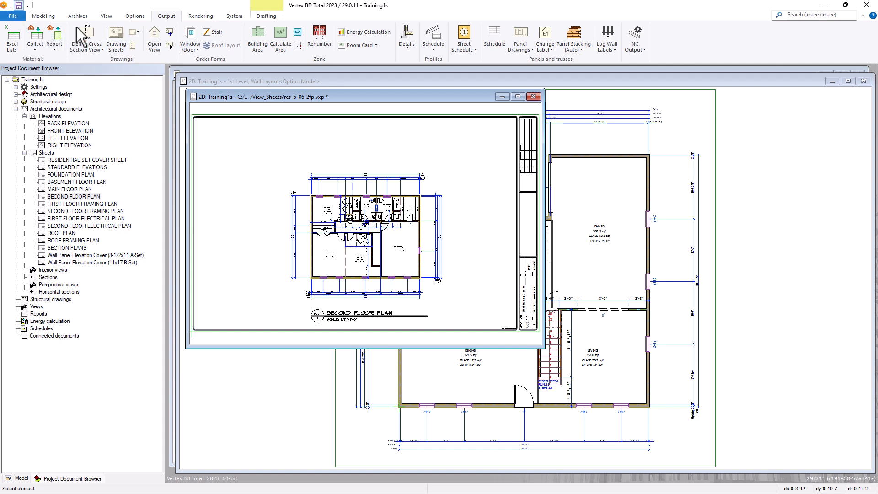
left_click(533, 97)
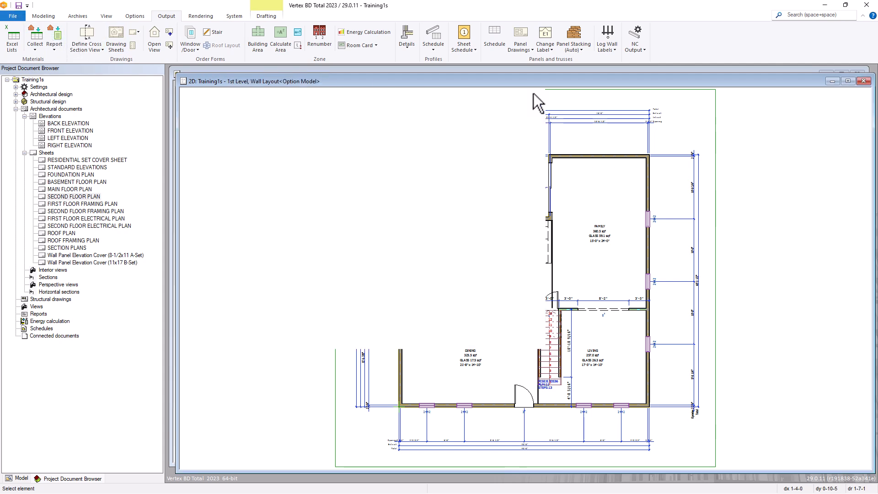
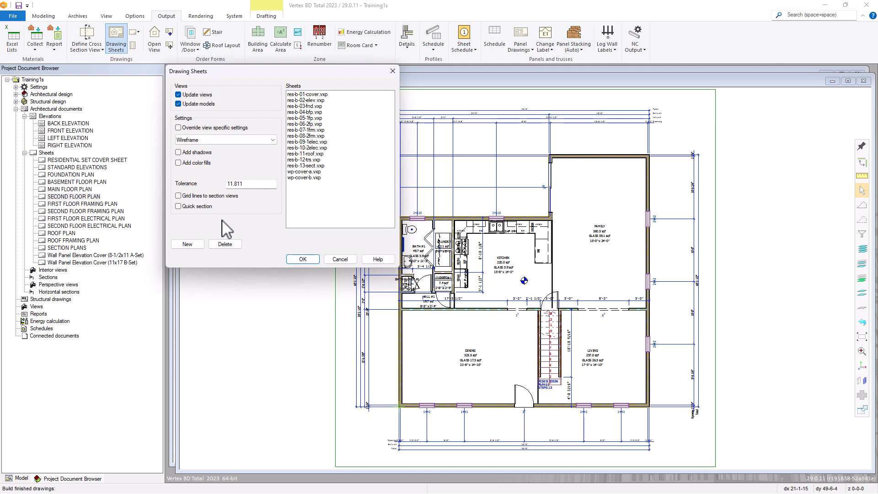
Create a new drawing sheet with file name Tutoria1_mainfloor and title Main Floor Level, and enlarge its window.
left_click(193, 244)
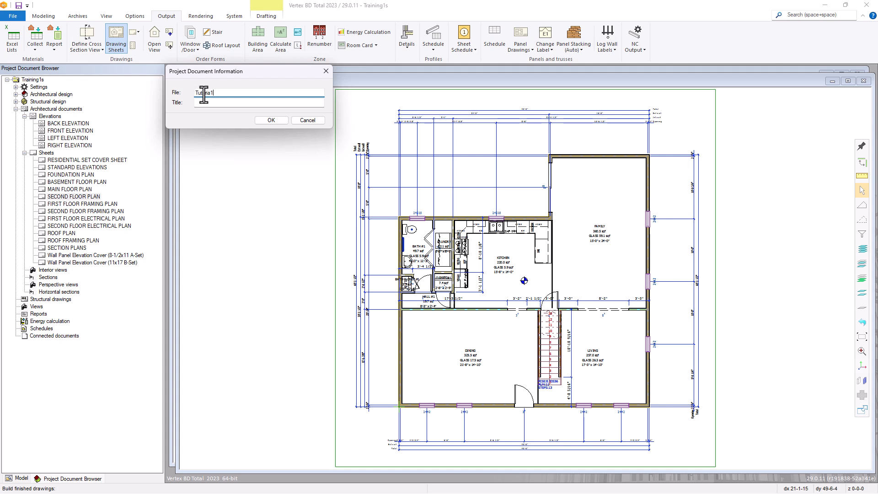
type("_mainfloor")
left_click(198, 103)
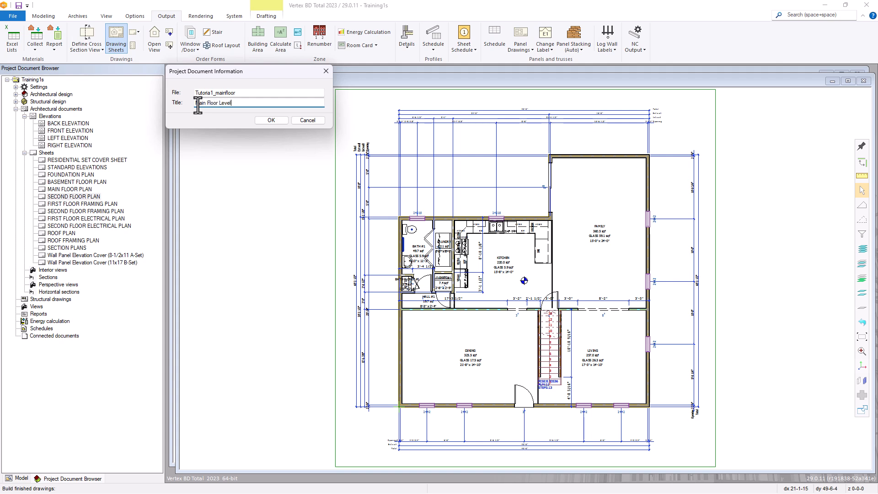
left_click(278, 120)
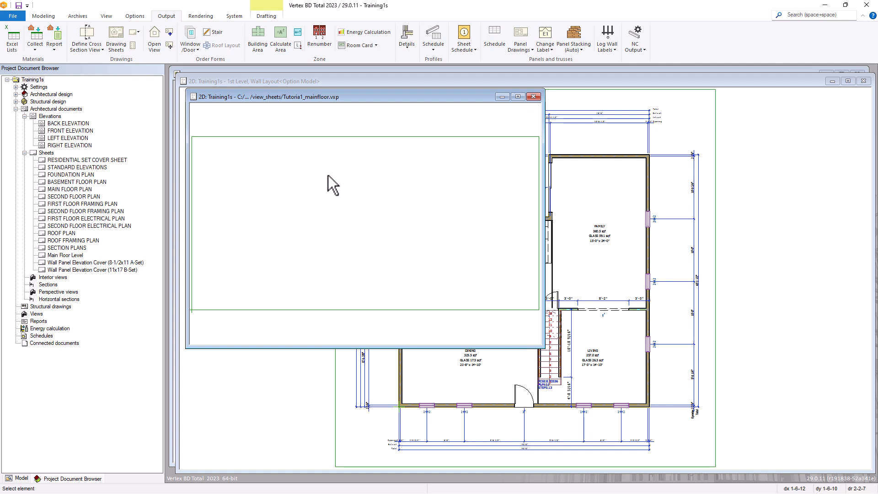
left_click_drag(543, 349, 703, 460)
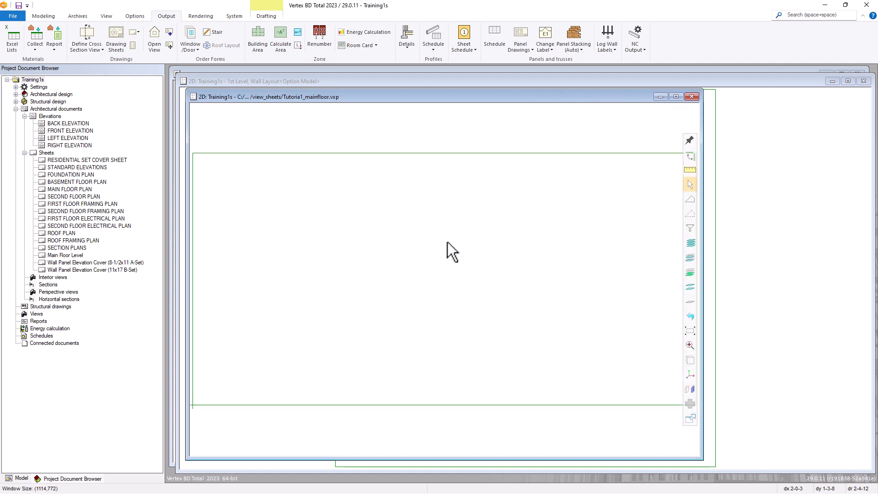
Load sheet_24x36.vxp from the project's view_dwgs folder as a reference drawing, with the use of reference color turned off.
left_click(43, 16)
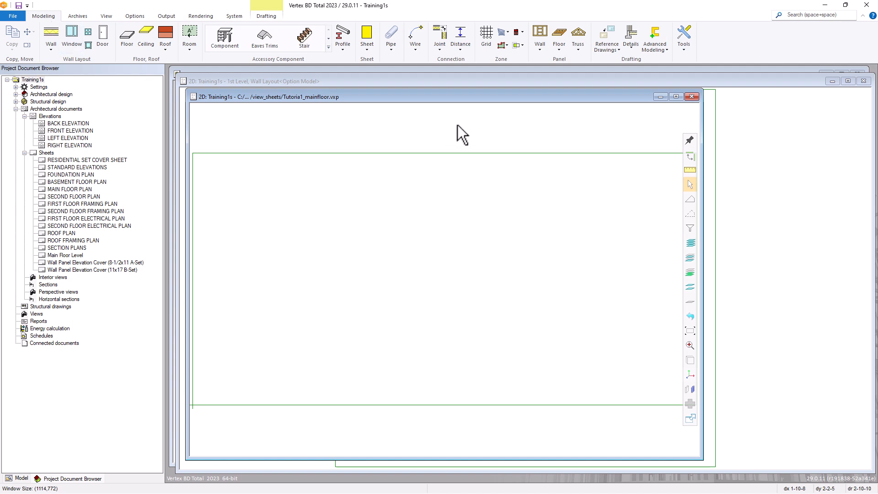
left_click(607, 46)
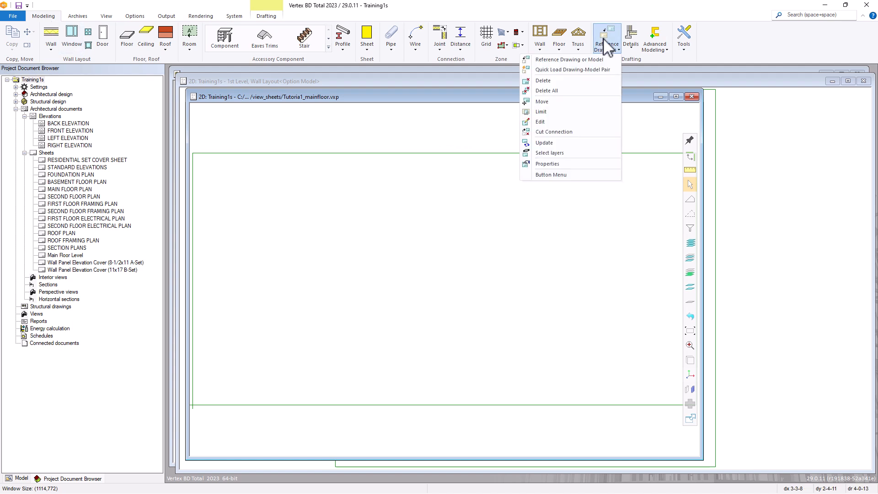
left_click(548, 60)
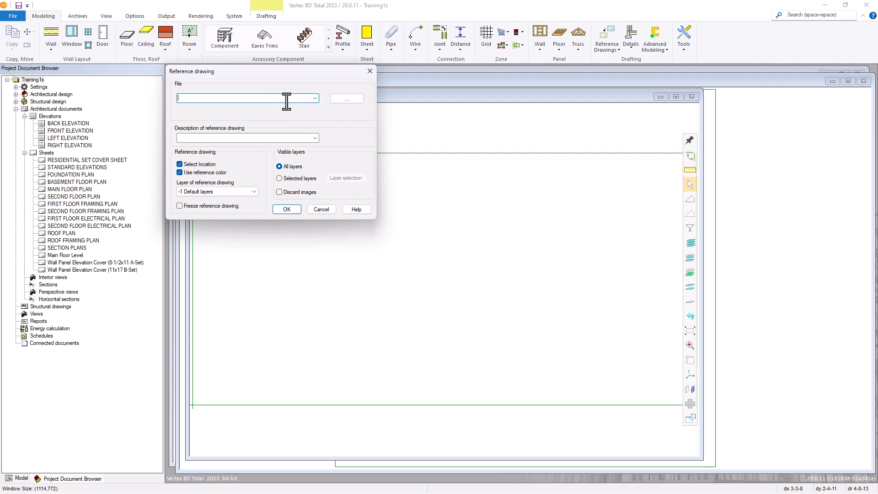
left_click(348, 99)
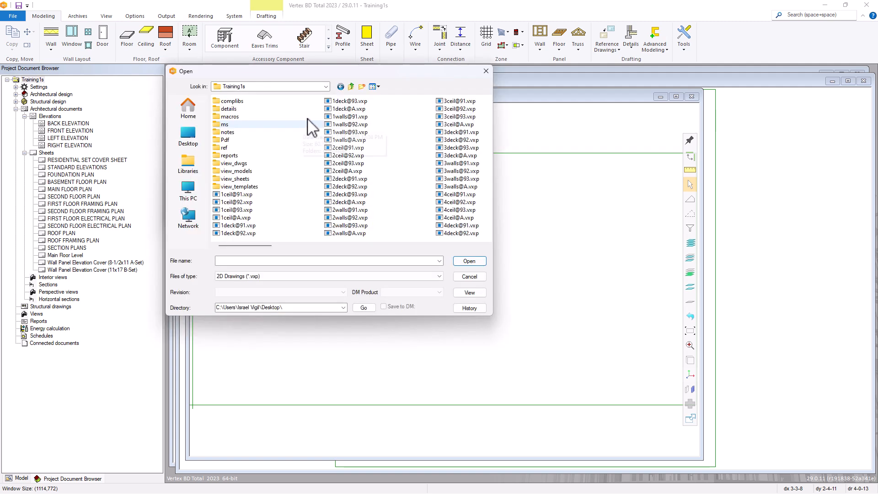
left_click(311, 87)
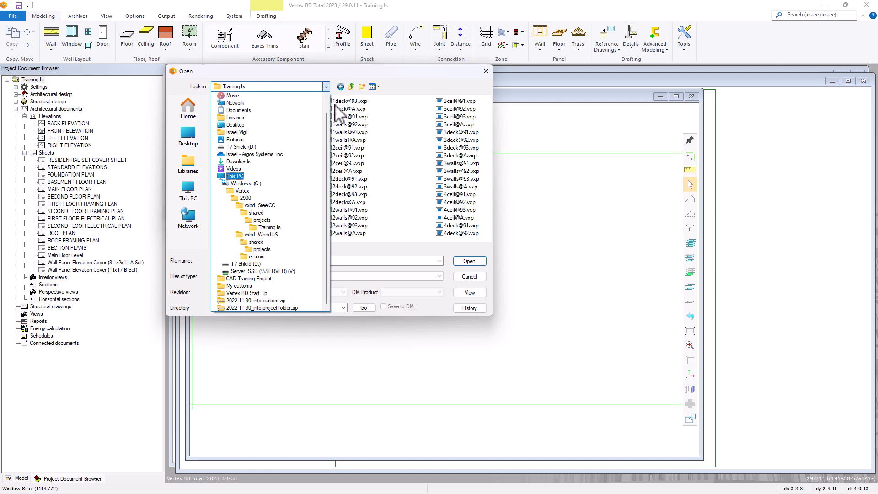
left_click(329, 73)
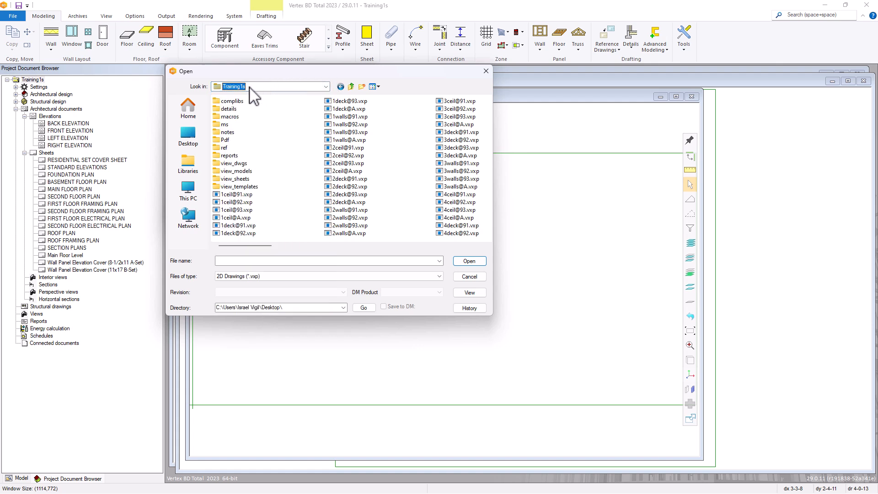
double_click(234, 163)
left_click(268, 171)
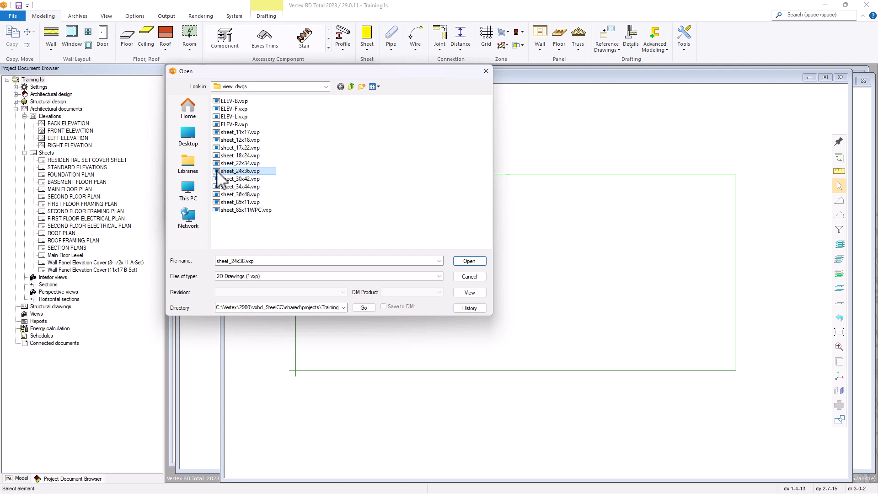
left_click(471, 261)
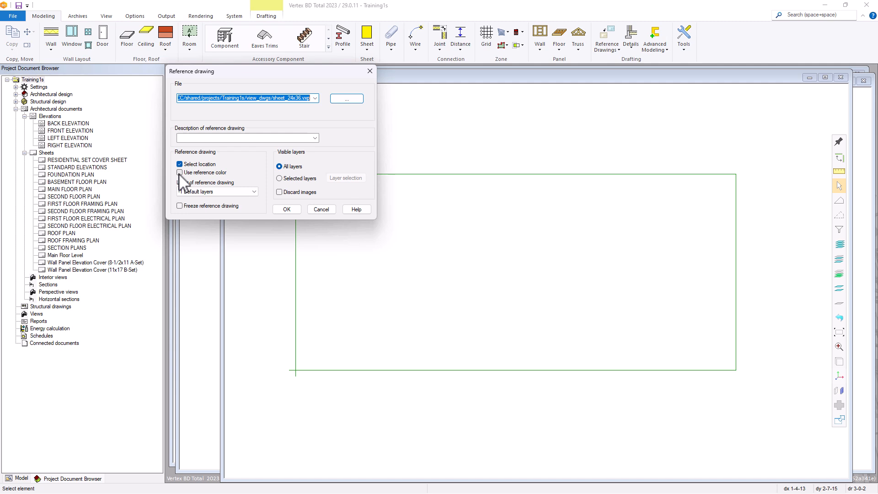
left_click(287, 210)
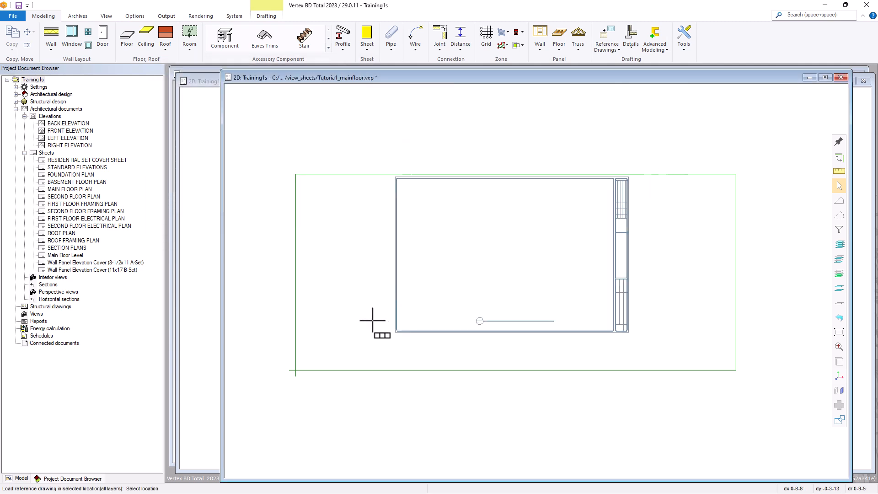
Set the reference drawing's scale to F.S. and place it at the lower-left corner of the green drawing limits.
right_click(356, 339)
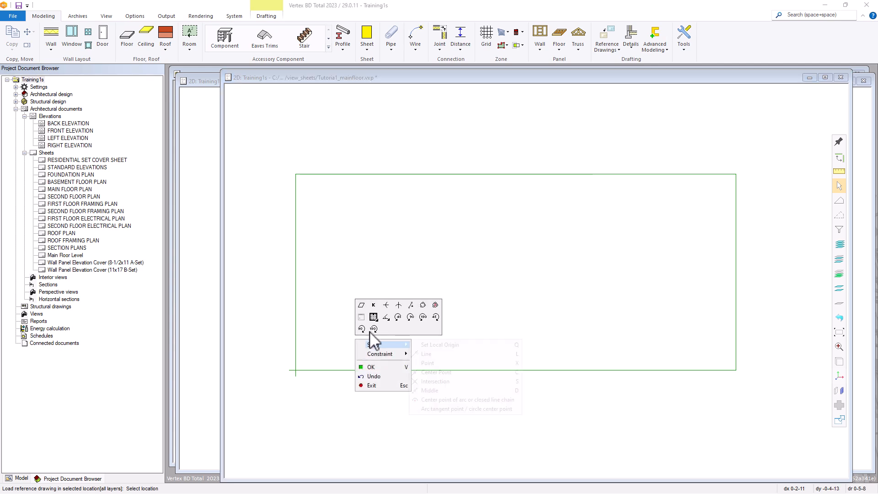
left_click(373, 306)
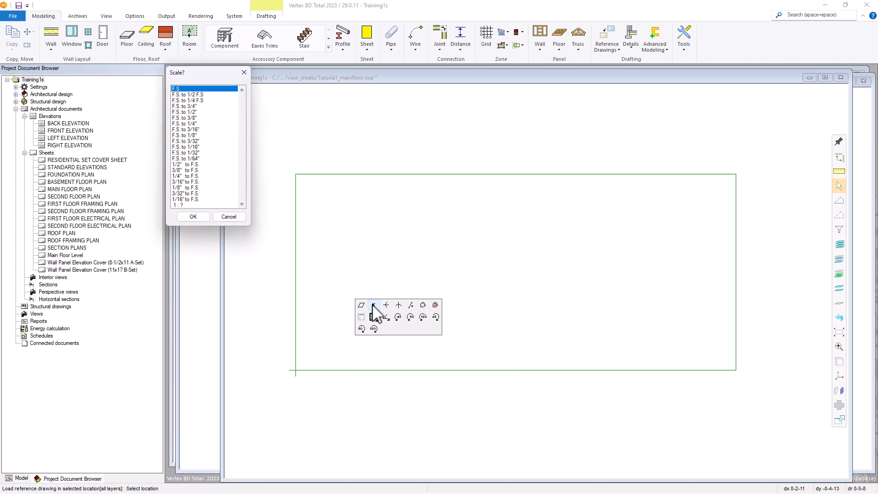
double_click(179, 87)
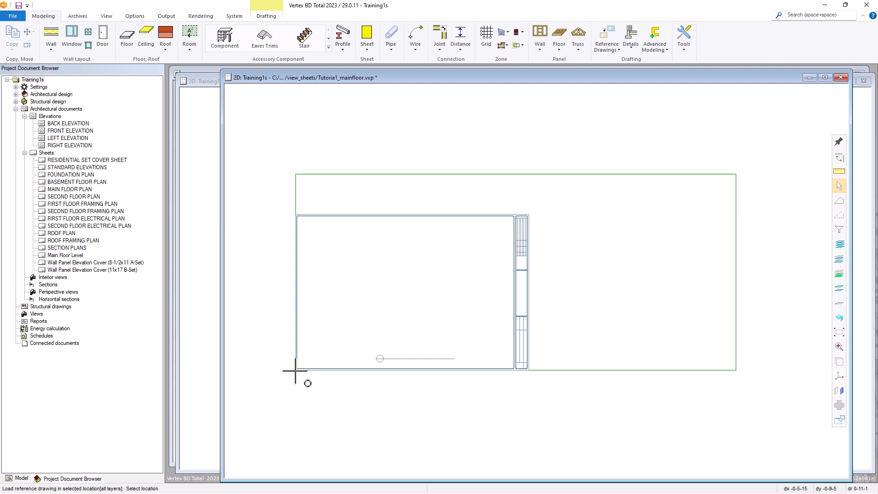
left_click(296, 371)
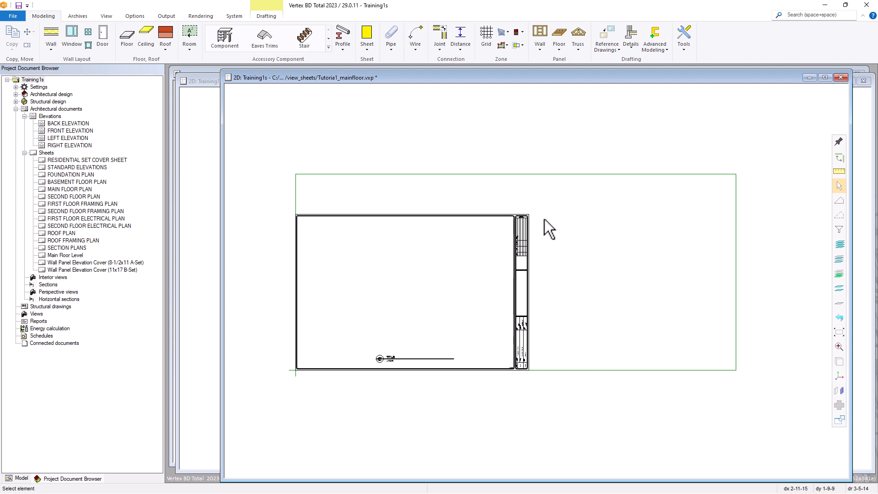
Fit the drawing limits to the 24x36 sheet frame by boxing from its lower-left outer corner to its upper-right outer corner.
right_click(590, 209)
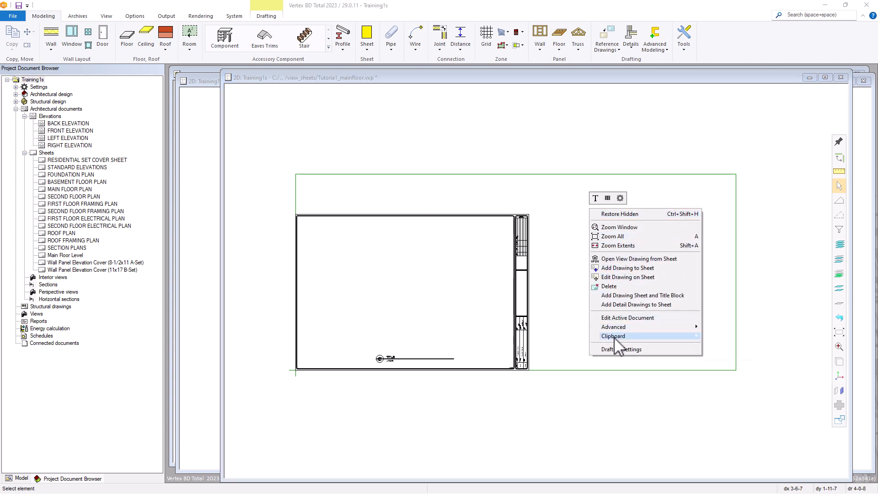
left_click(612, 350)
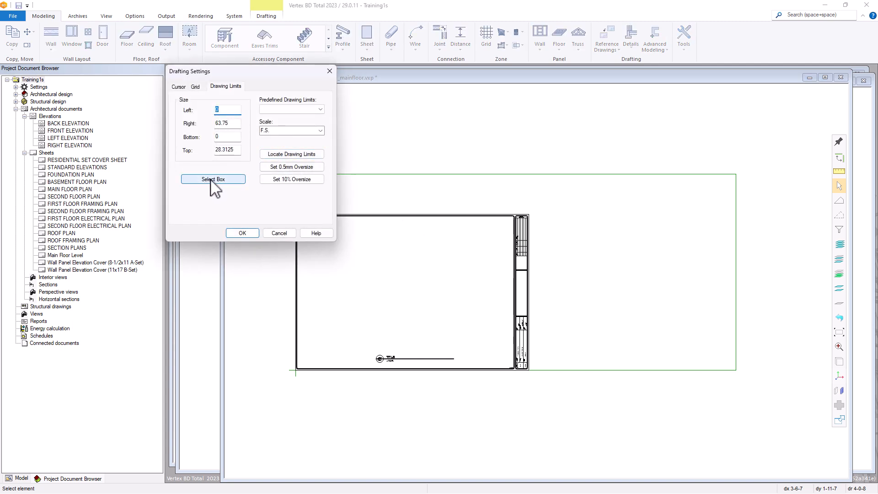
left_click(213, 184)
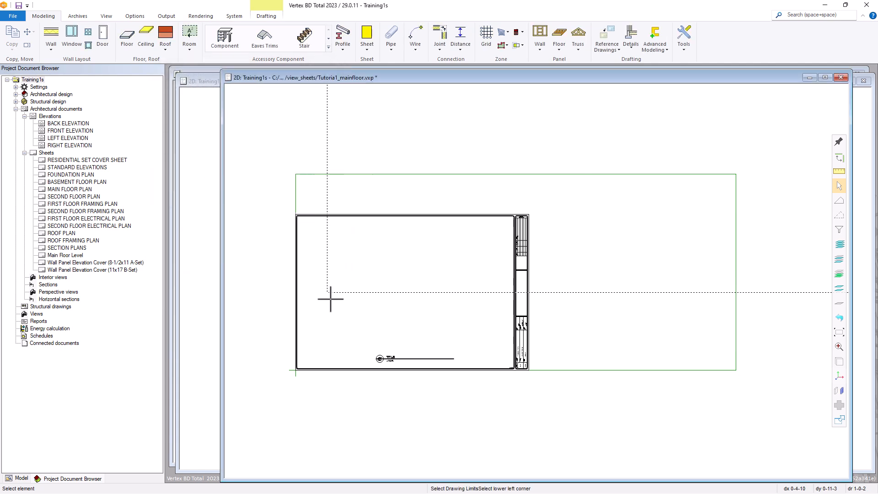
scroll(298, 378, "up", 4)
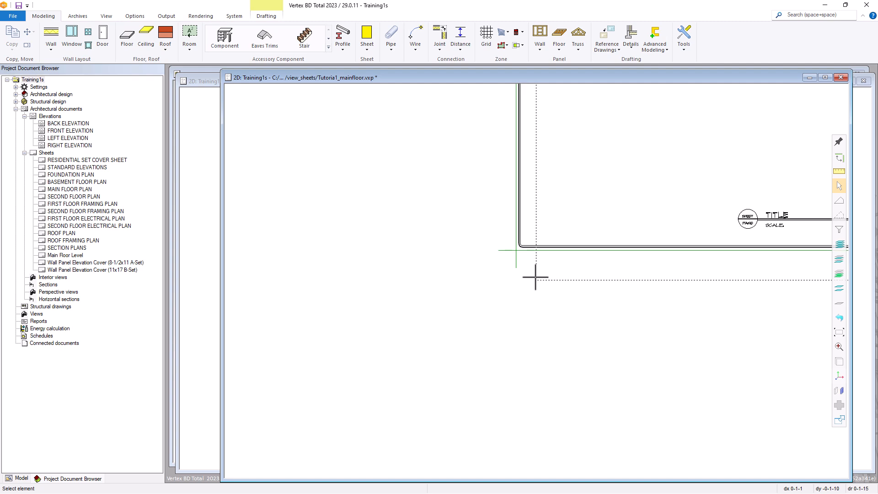
left_click(516, 250)
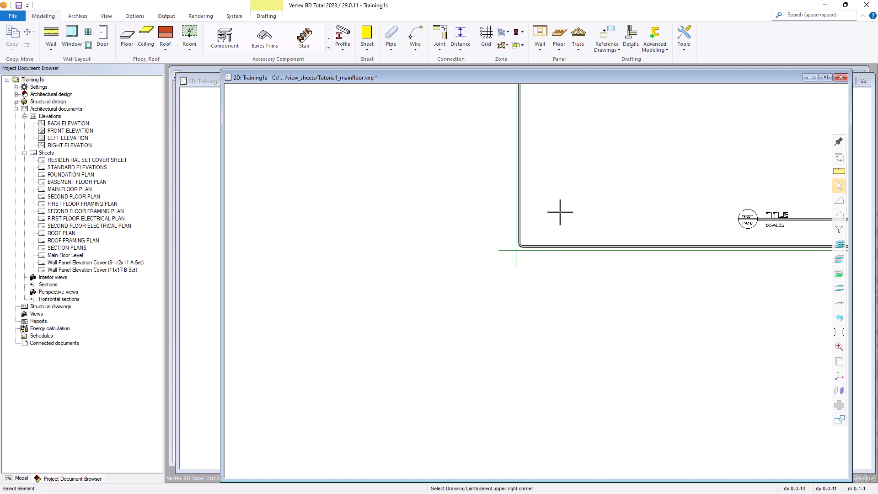
scroll(529, 294, "down", 5)
scroll(682, 203, "up", 3)
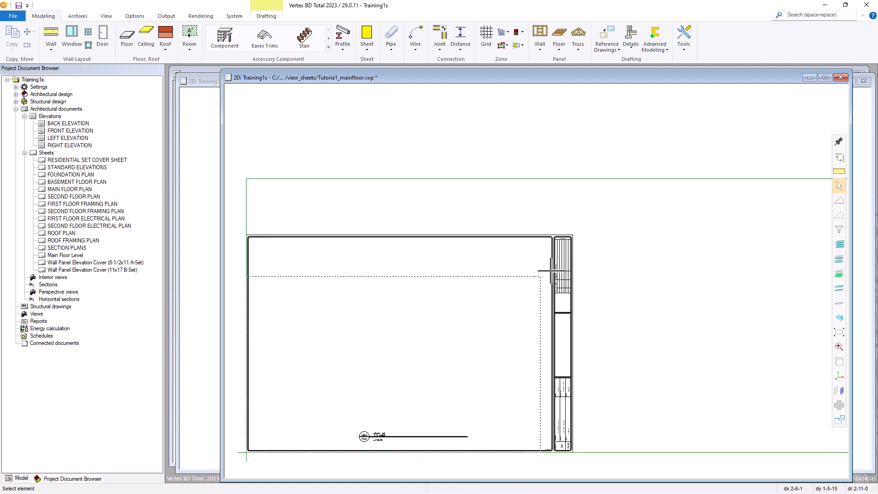
scroll(547, 272, "up", 3)
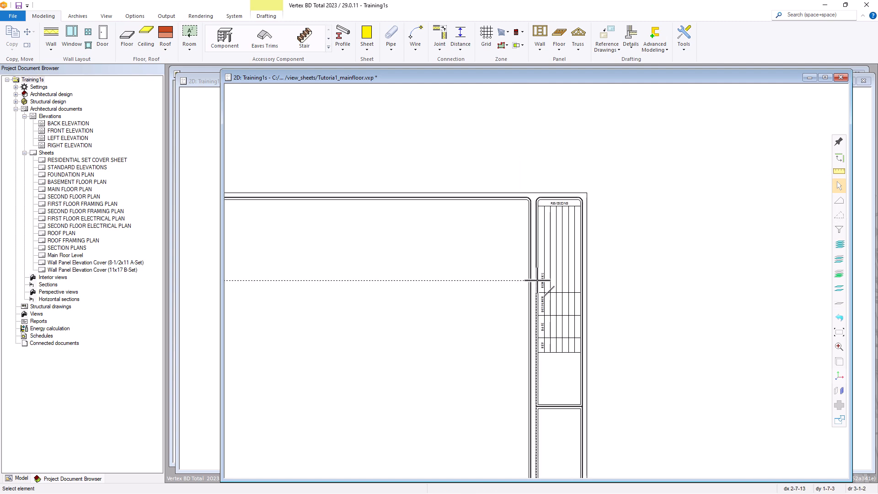
left_click(588, 192)
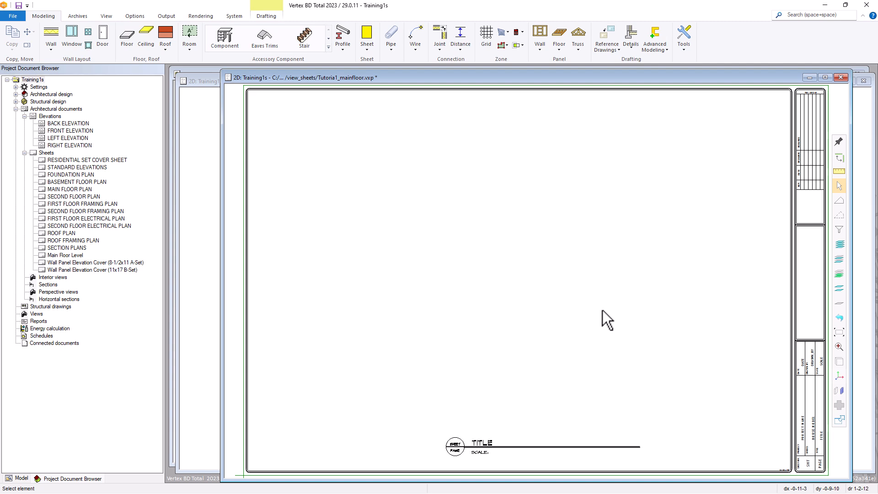
scroll(602, 310, "down", 1)
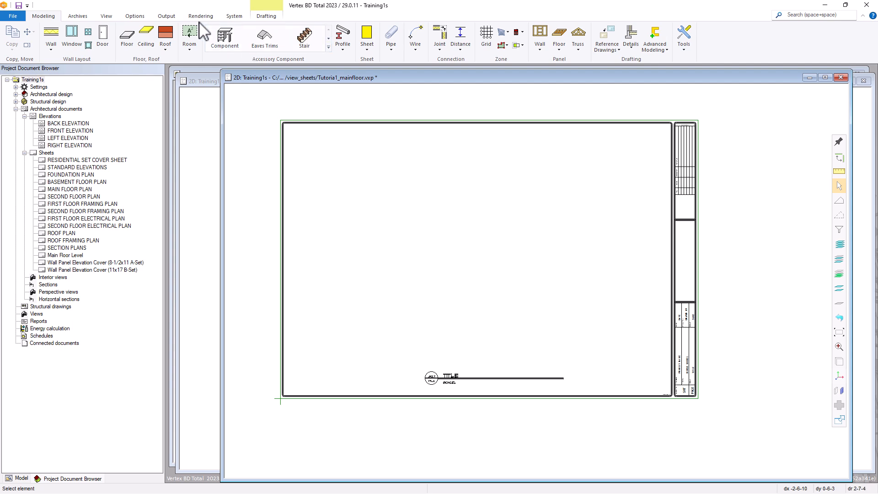
Add the floor plan drawing 1walls.vxp to the sheet with the scale F.S. to 1/4".
left_click(166, 16)
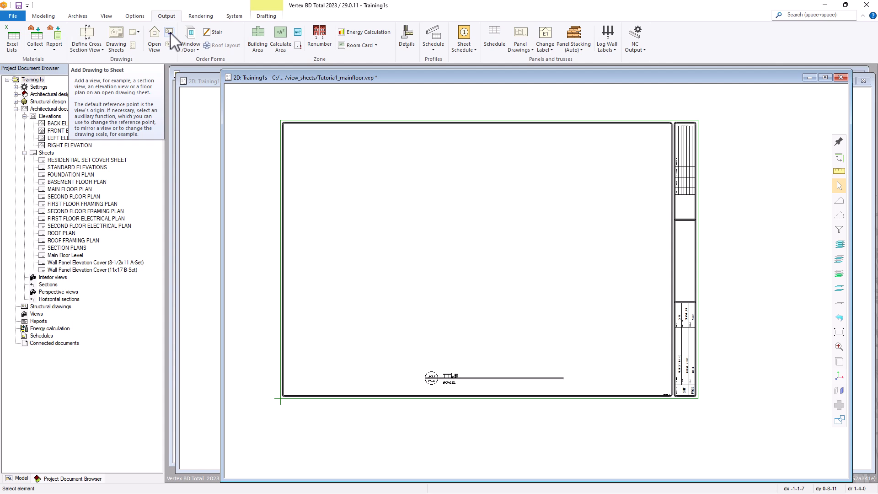
left_click(170, 34)
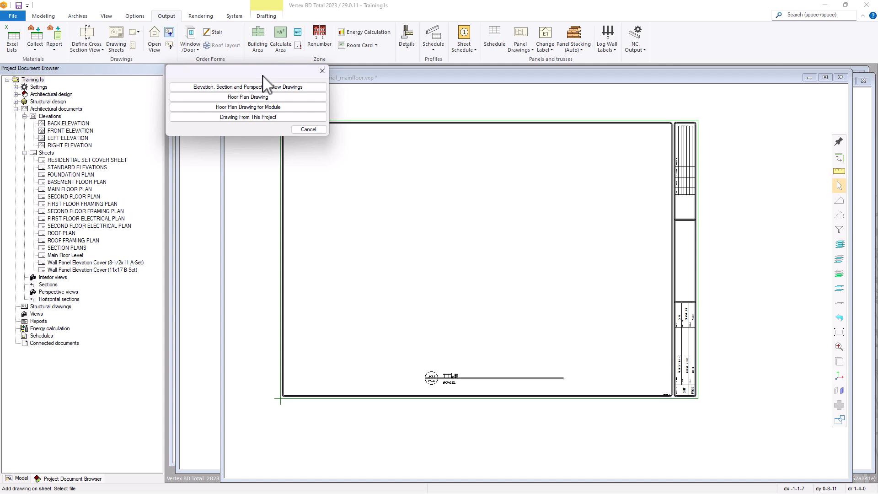
left_click(247, 97)
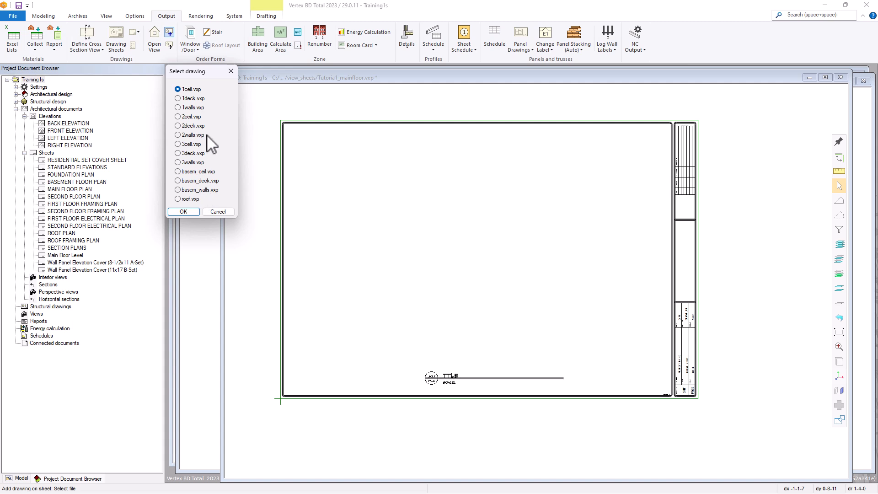
left_click(178, 108)
left_click(185, 211)
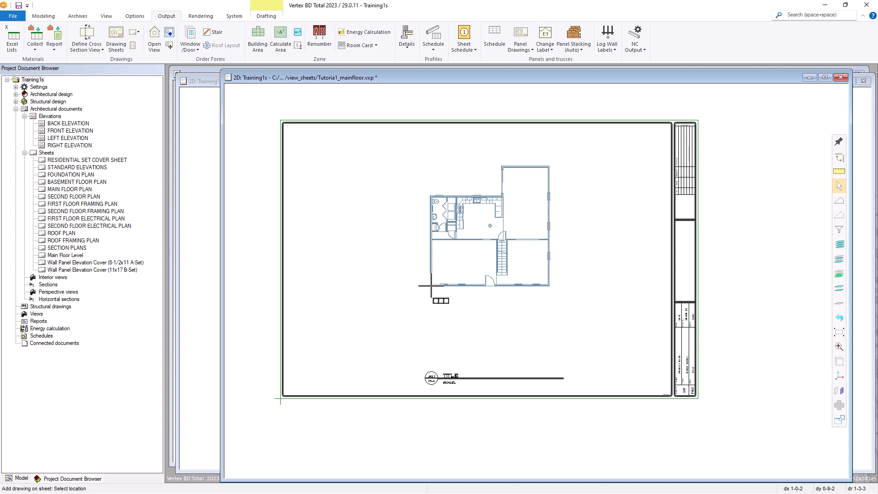
right_click(430, 285)
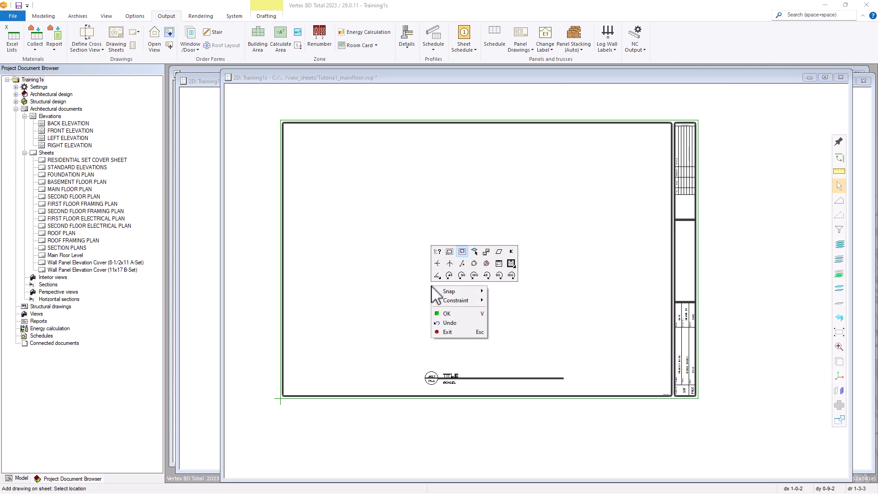
left_click(437, 252)
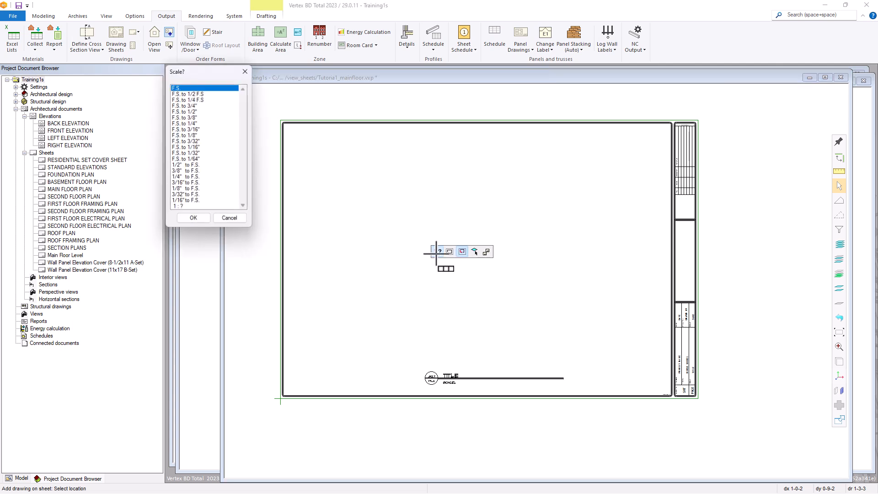
double_click(191, 123)
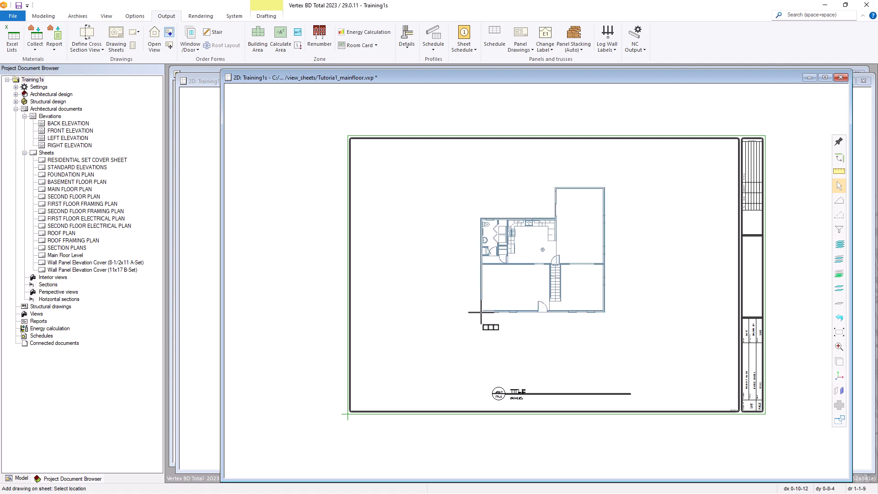
Place the floor plan by its middle reference point at the midpoint between the drawing limits' lower-left and upper-right corners.
right_click(481, 312)
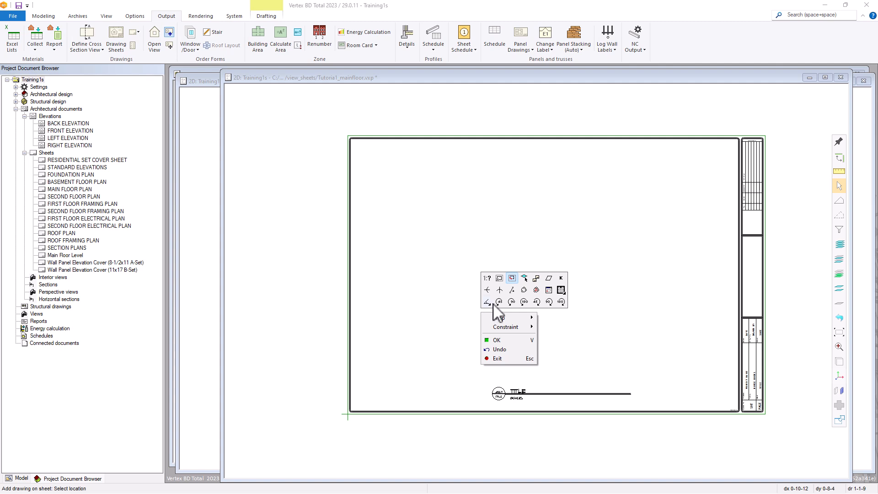
left_click(562, 291)
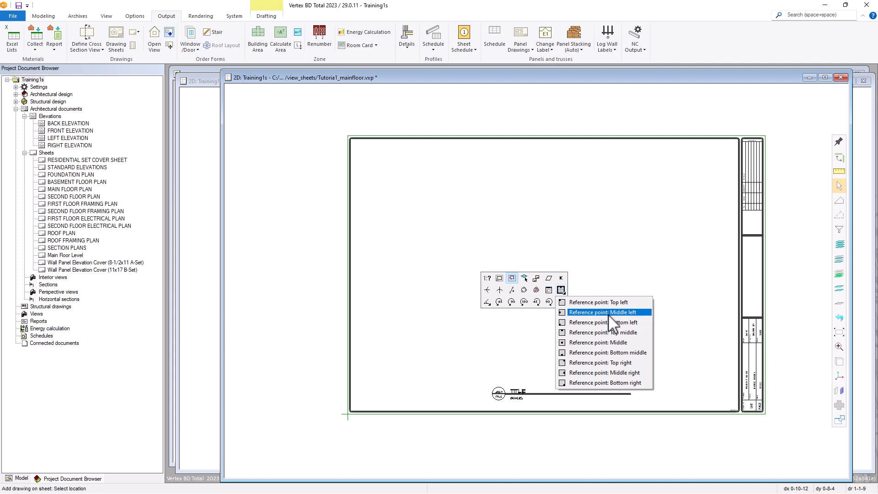
left_click(596, 341)
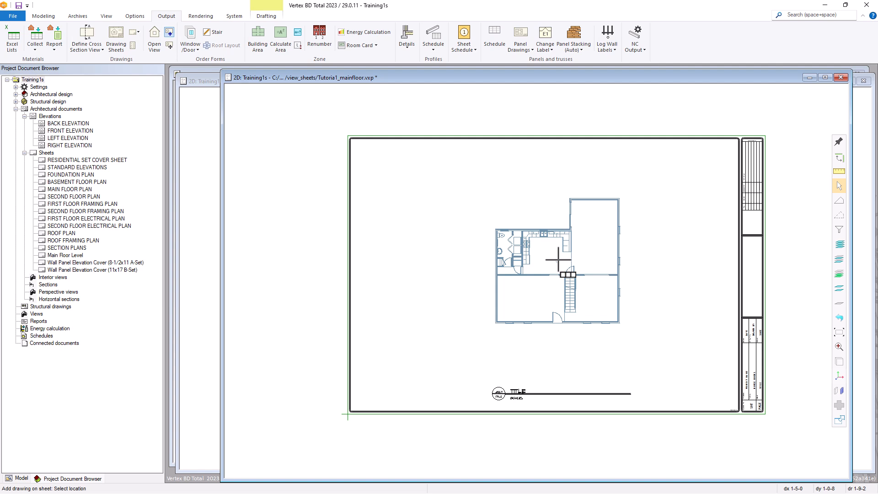
right_click(558, 259)
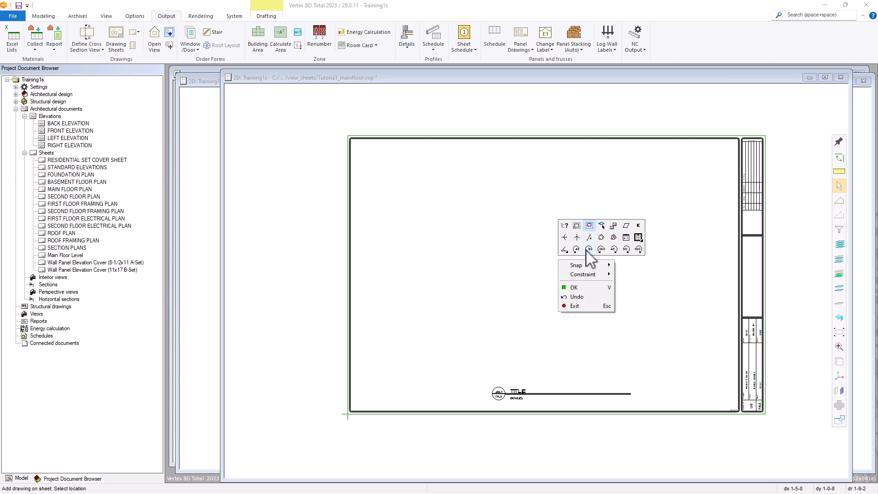
mouse_move(590, 266)
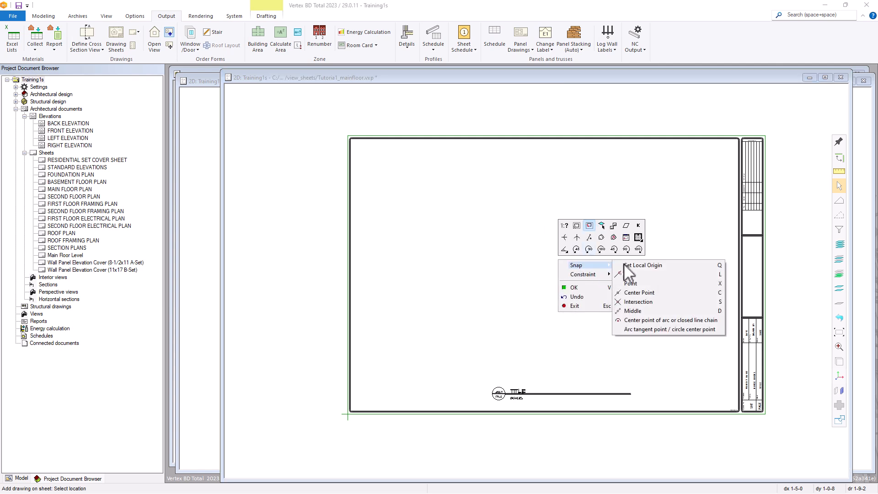
left_click(658, 312)
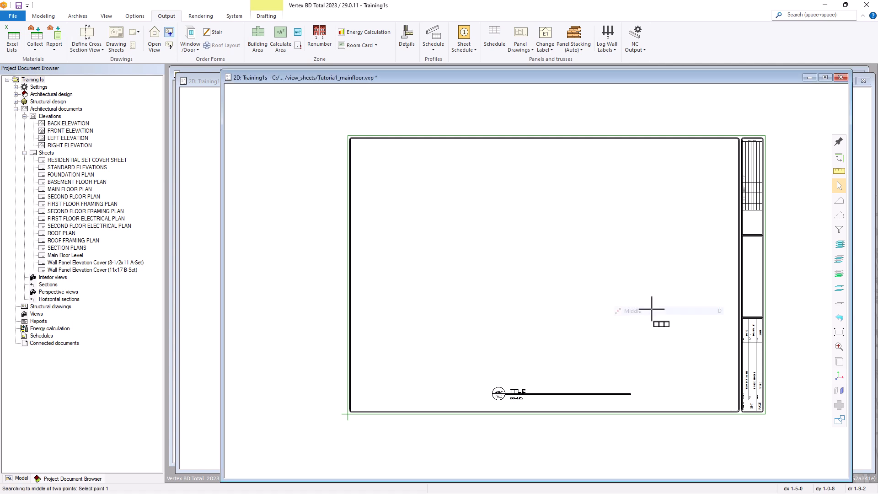
left_click(346, 416)
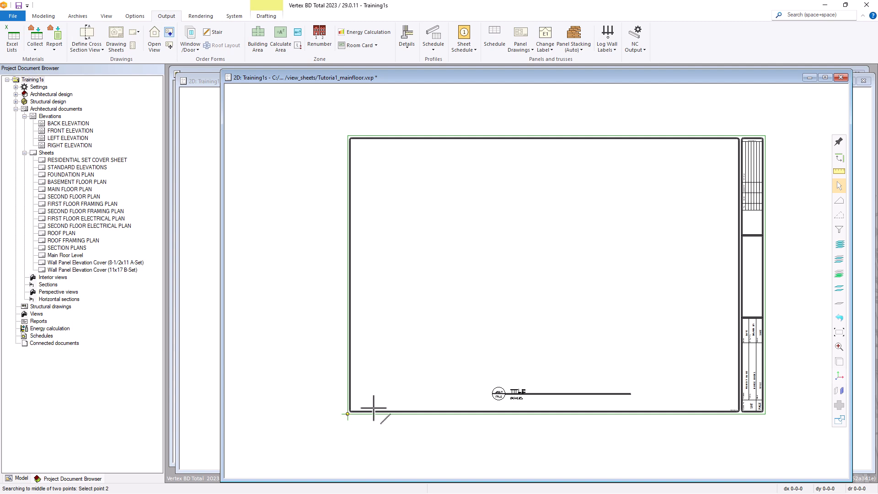
left_click(767, 134)
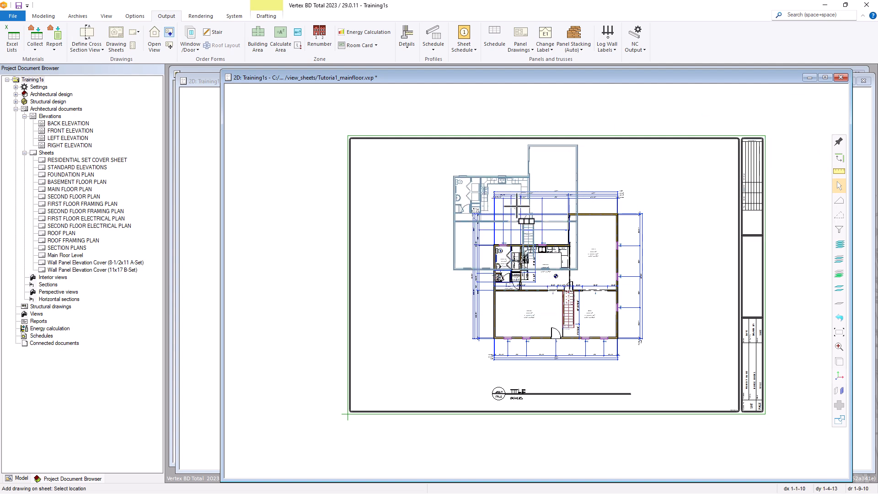
left_click(517, 207)
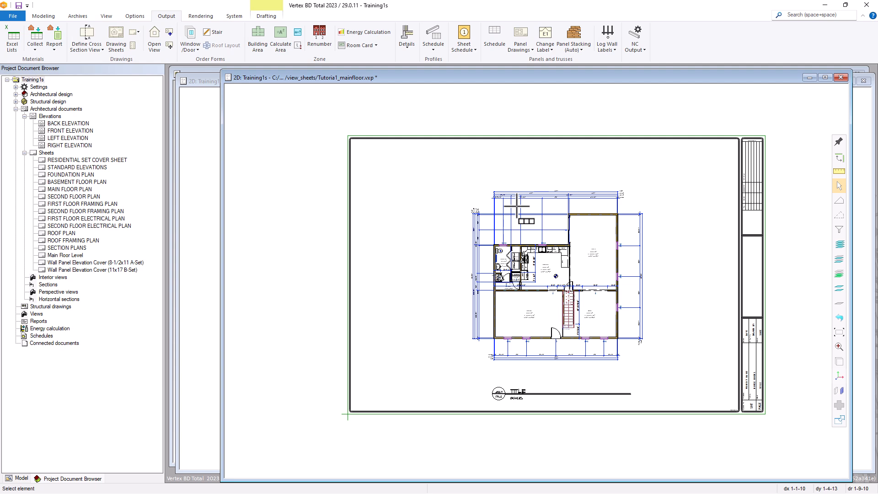
Review the project data card with its project, customer and building site details, and close it without changes.
middle_click_drag(554, 354, 541, 281)
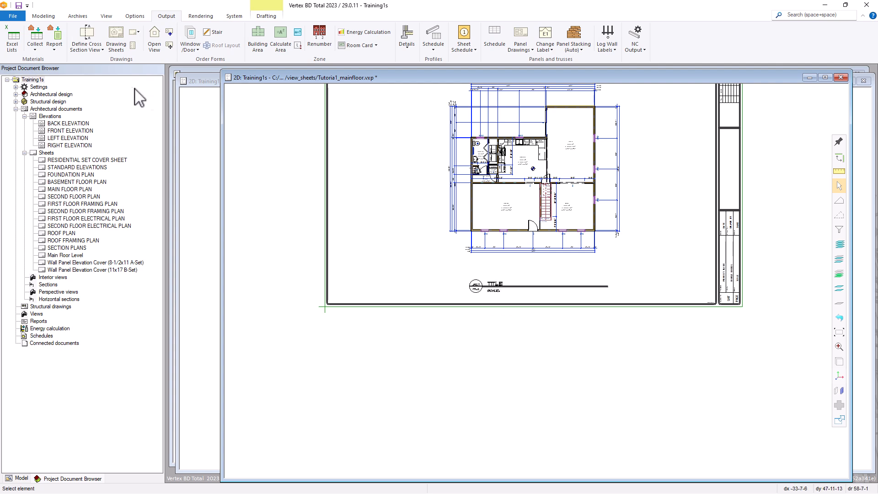
double_click(38, 87)
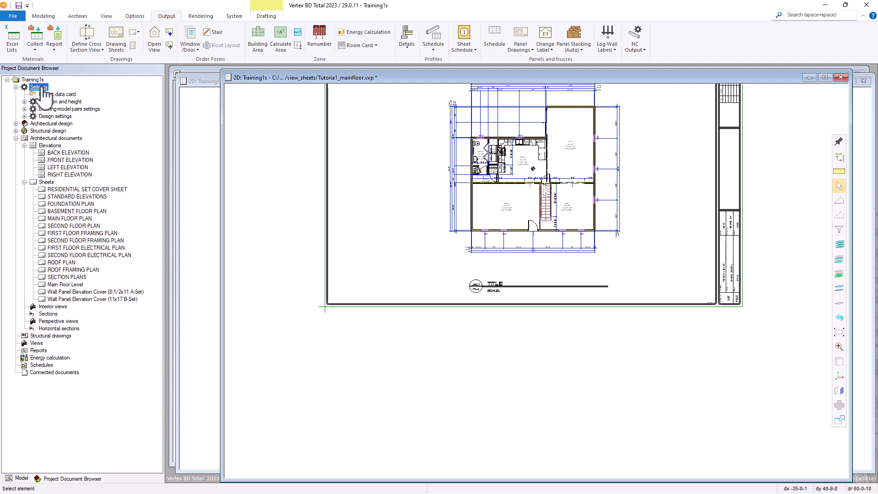
double_click(58, 95)
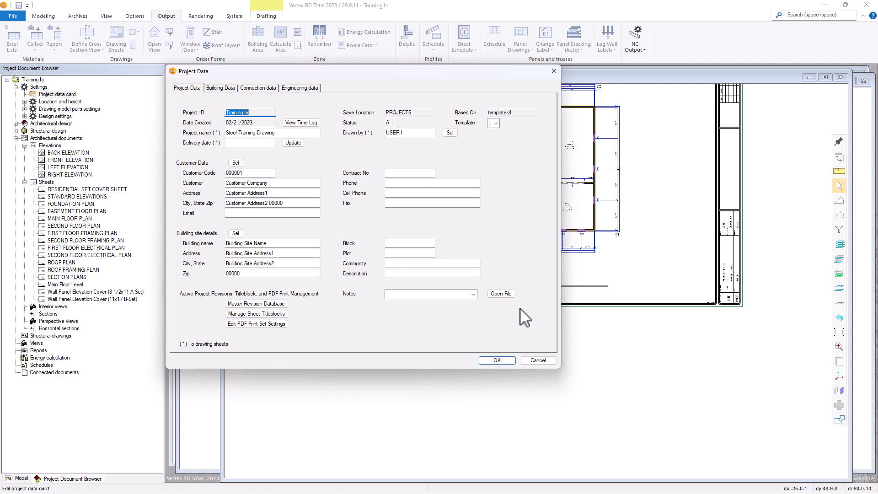
left_click(541, 359)
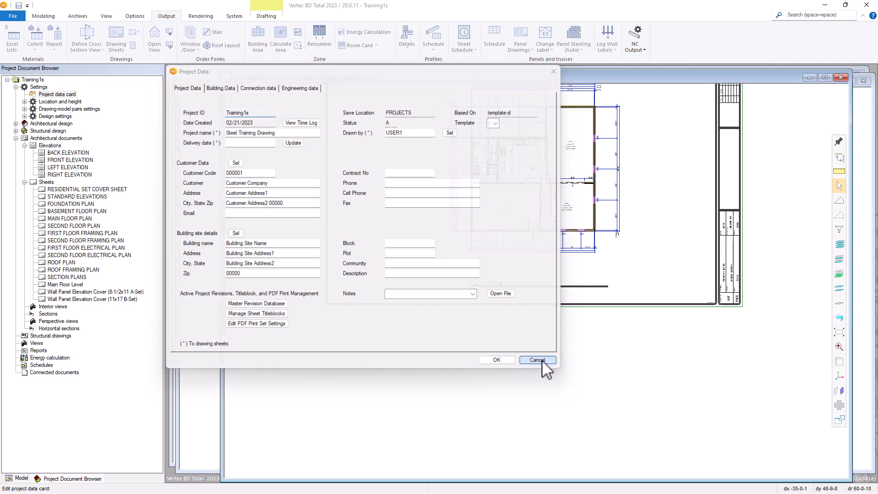
Edit the active sheet's document information with scale 1/4"=1'-0", sheet number 2, page number 3 and drawing type 10 TEMPLATE.
right_click(614, 263)
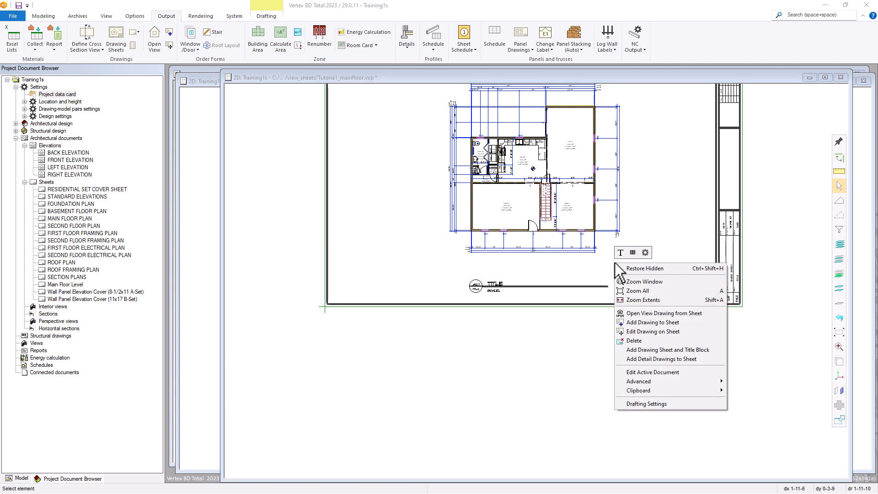
left_click(641, 373)
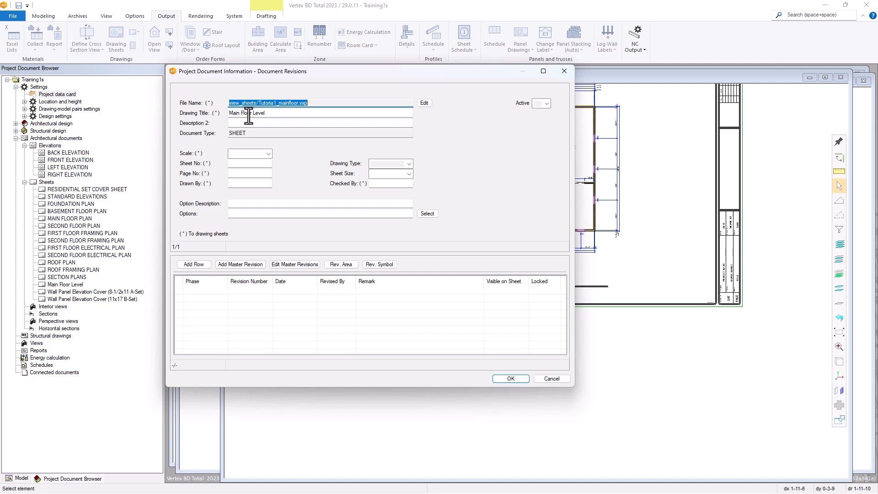
left_click(268, 153)
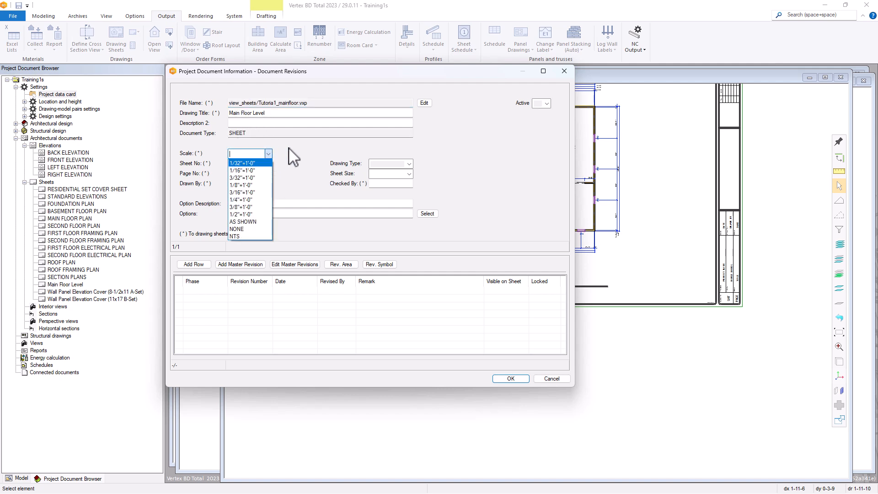
left_click(245, 200)
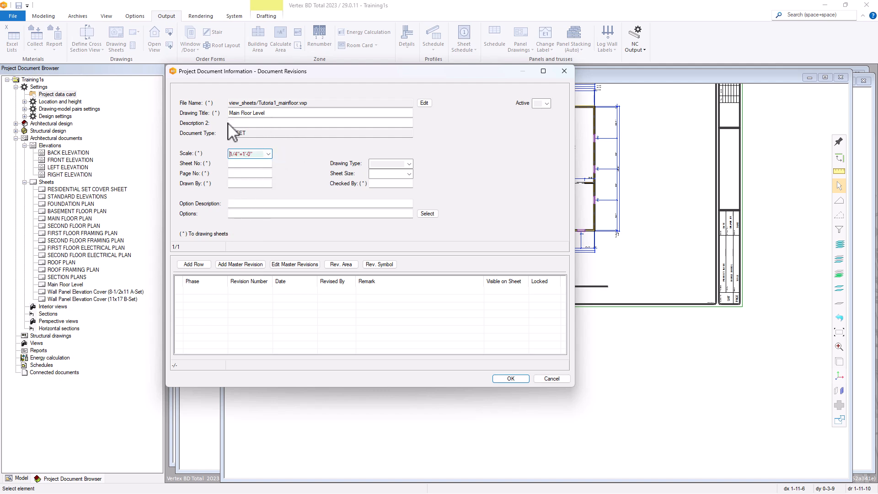
left_click(235, 165)
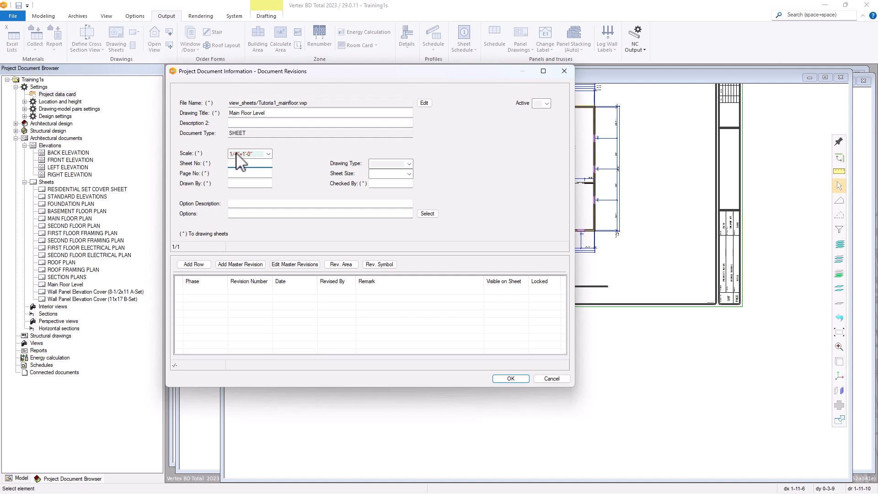
left_click(237, 173)
type("3")
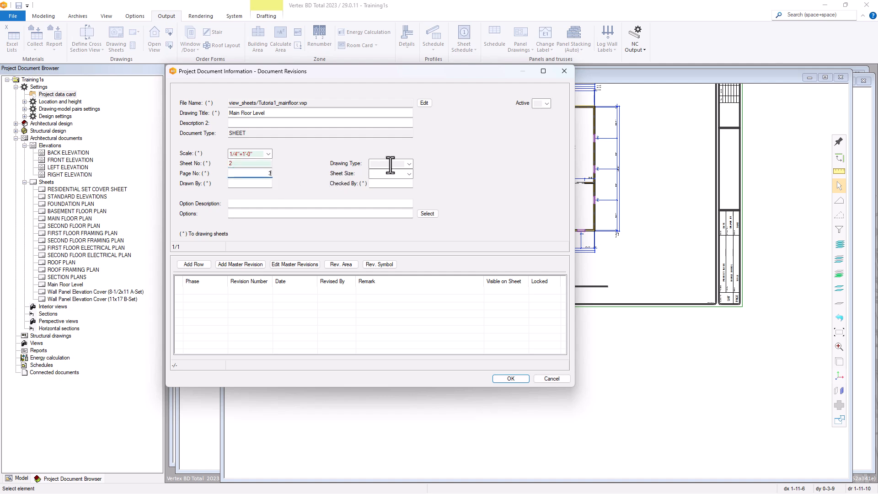
left_click(409, 163)
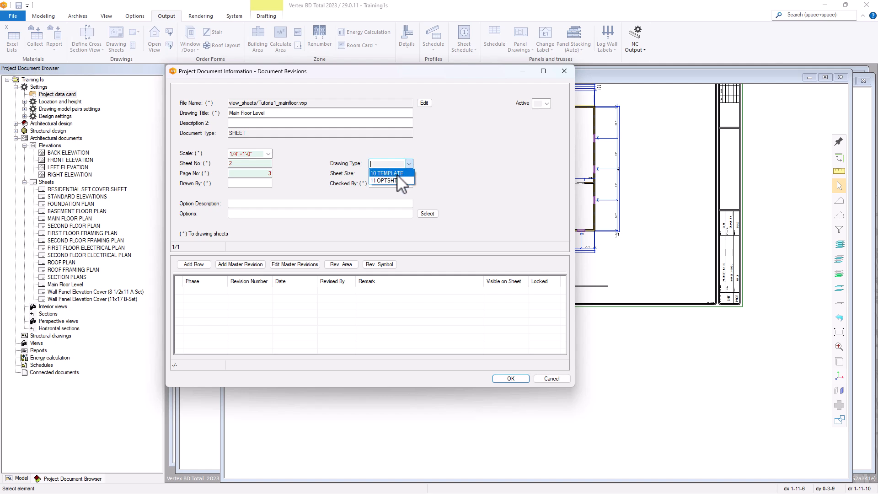
left_click(394, 173)
key("Tab")
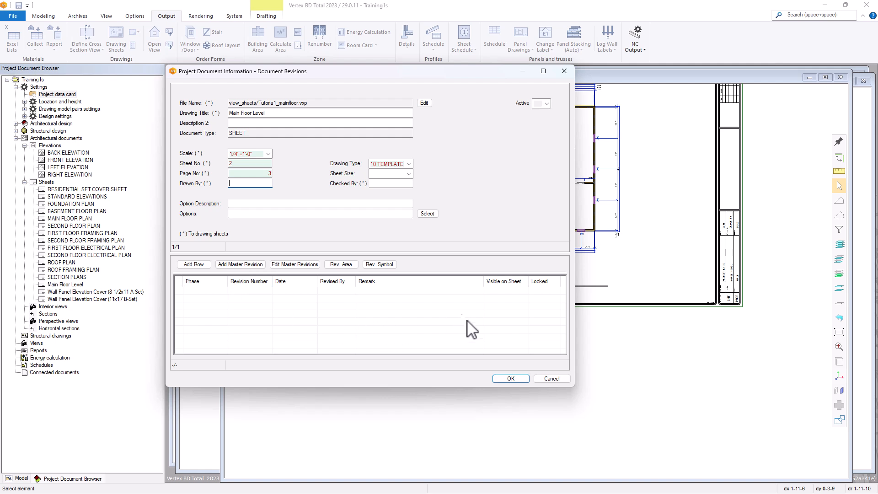
left_click(518, 378)
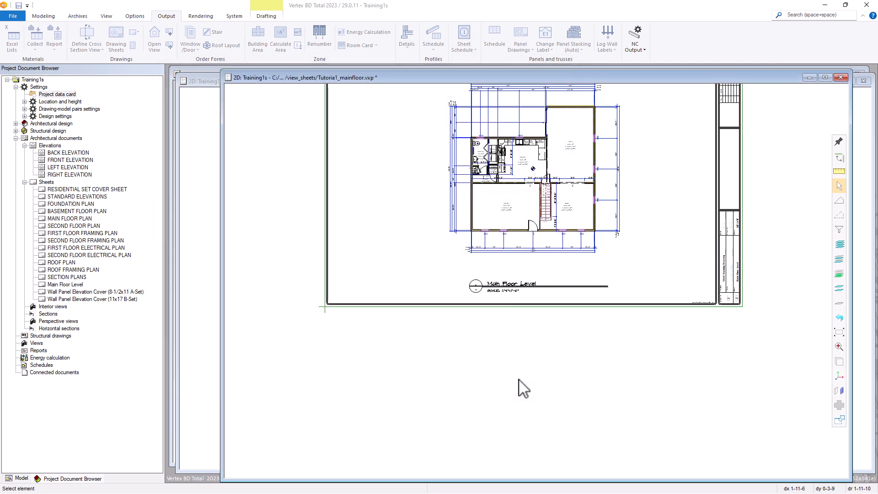
Save the main floor sheet and close its drawing window.
middle_click(544, 350)
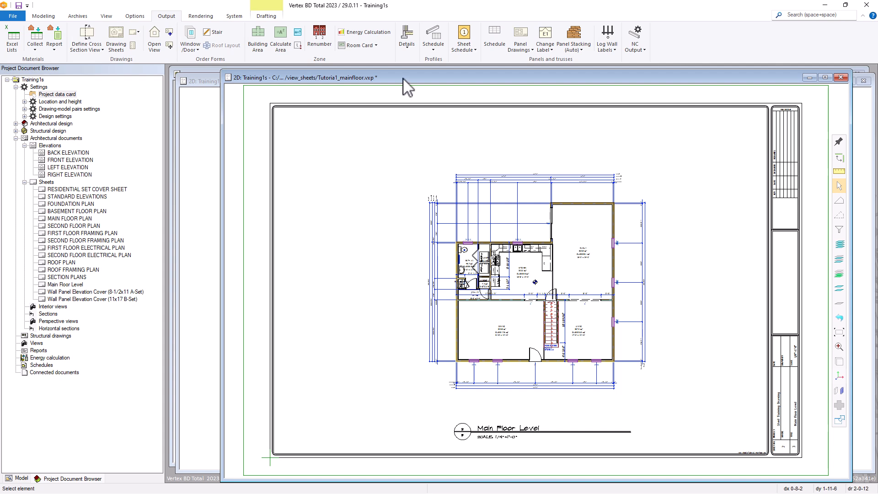
left_click(18, 5)
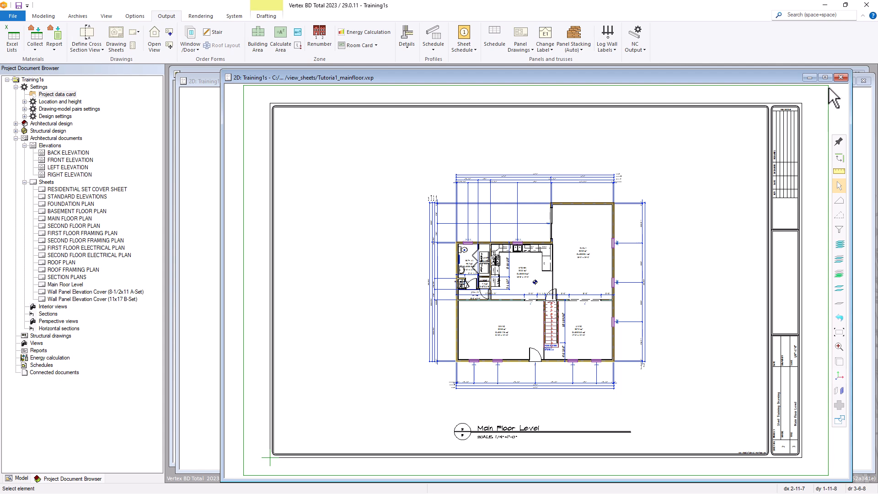
left_click(840, 78)
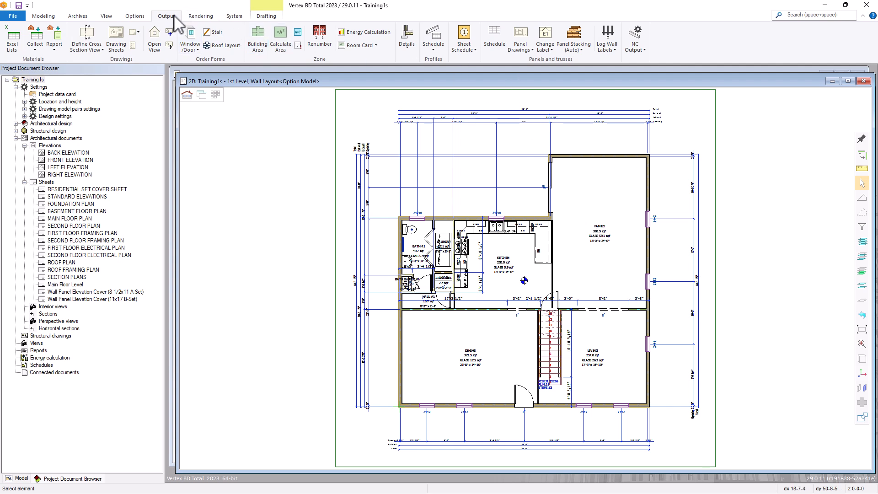
Generate the drawing sheet Tutoria1_mainfloor.vxp with views and models updated, and enlarge its window.
left_click(117, 38)
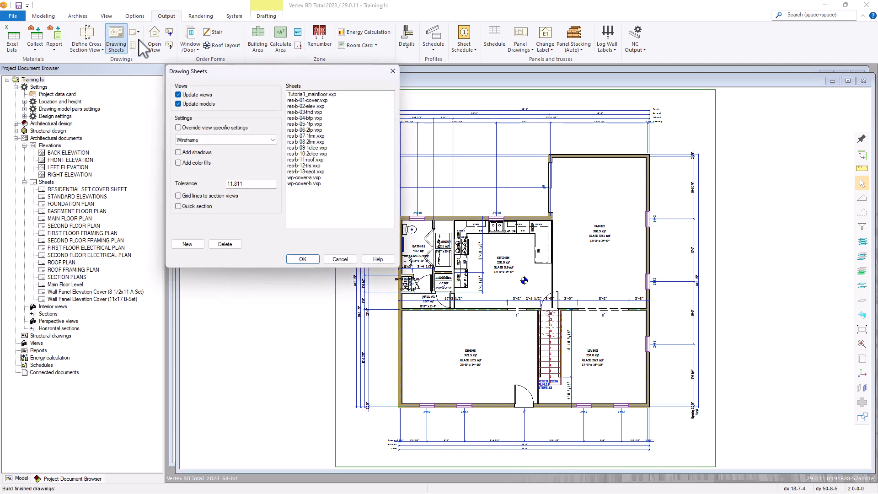
left_click(306, 94)
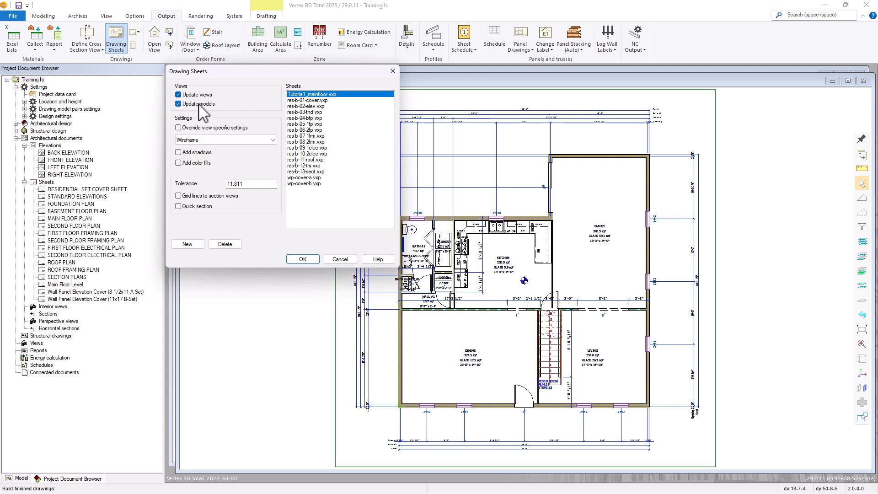
left_click(305, 259)
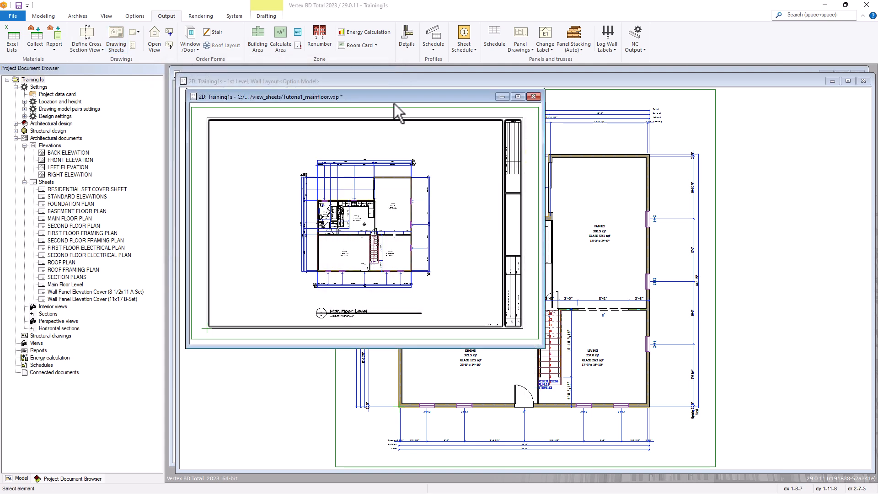
left_click_drag(394, 96, 405, 82)
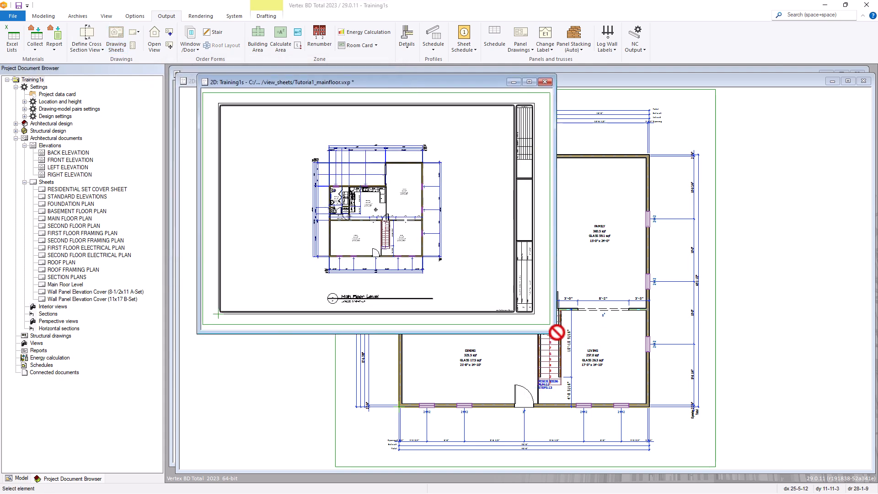
left_click_drag(555, 332, 791, 454)
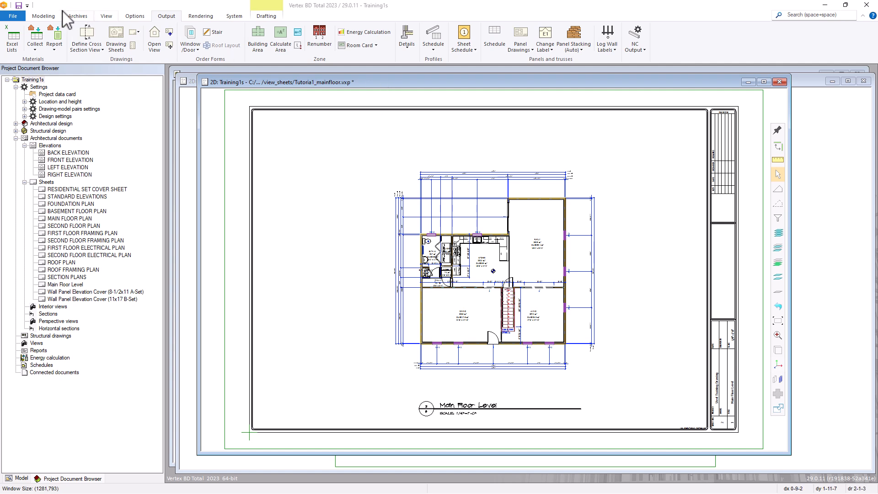
Print the main floor sheet to PDF on 24x36 (Arch D) paper and save it on the Desktop as Tutoria1_mainfloor.pdf.
left_click(14, 17)
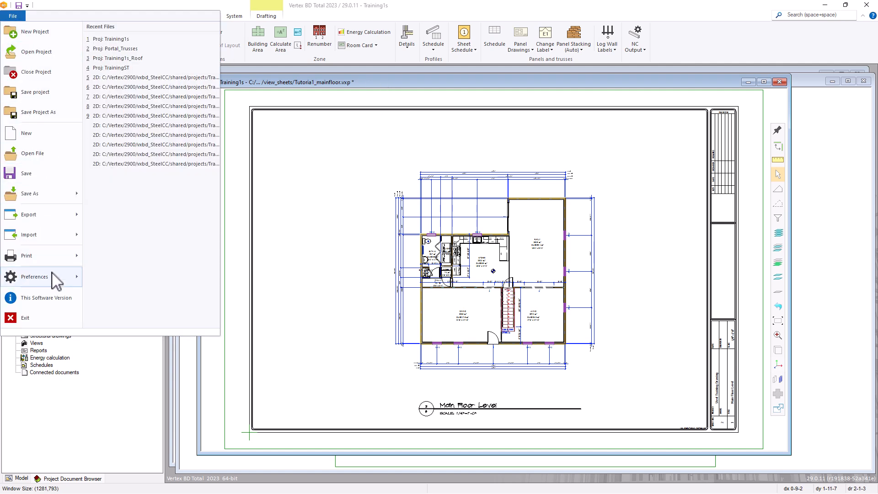
mouse_move(58, 259)
left_click(133, 40)
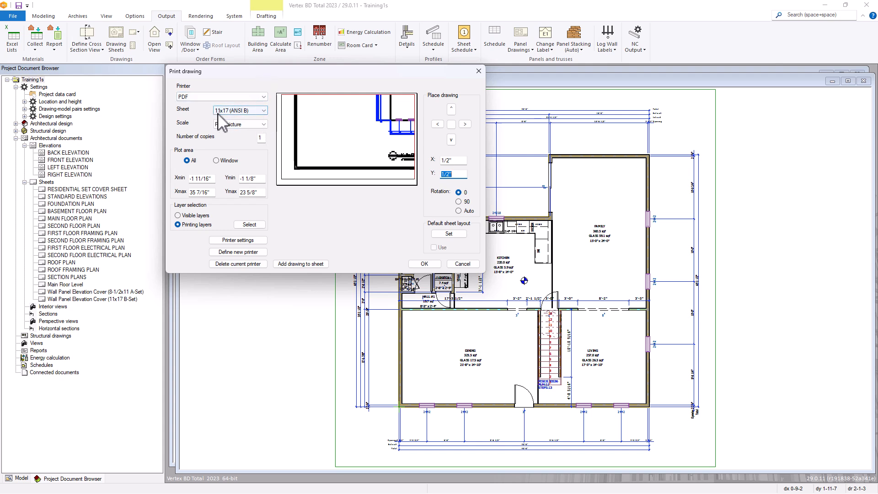
left_click(263, 111)
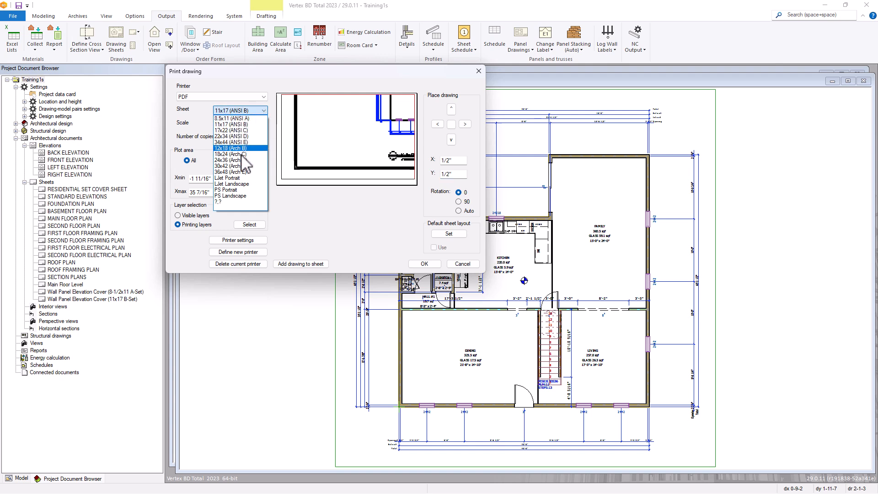
left_click(235, 160)
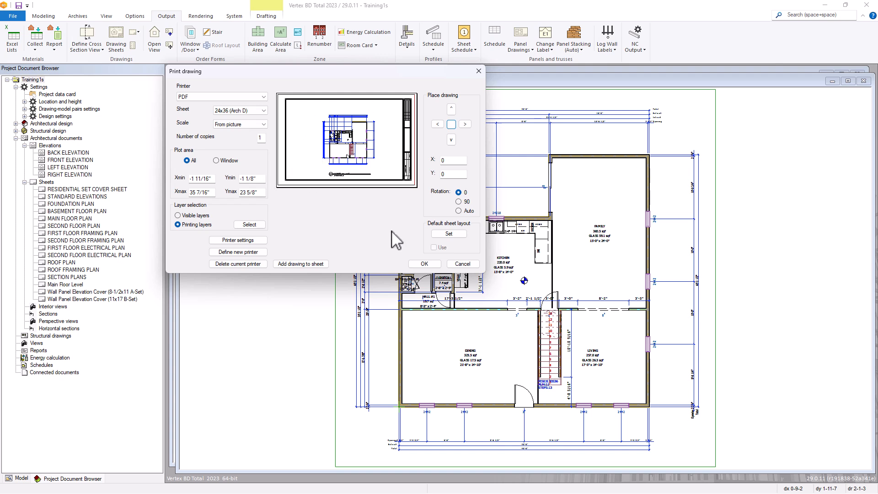
left_click(424, 264)
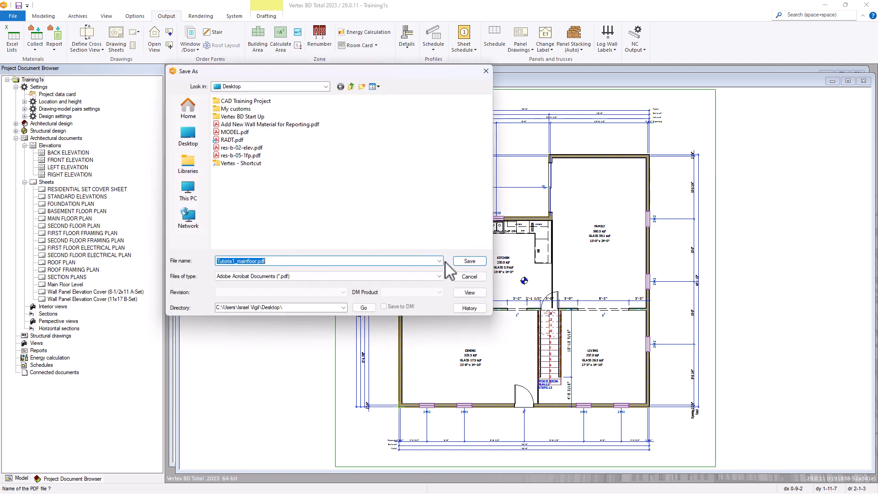
left_click(470, 260)
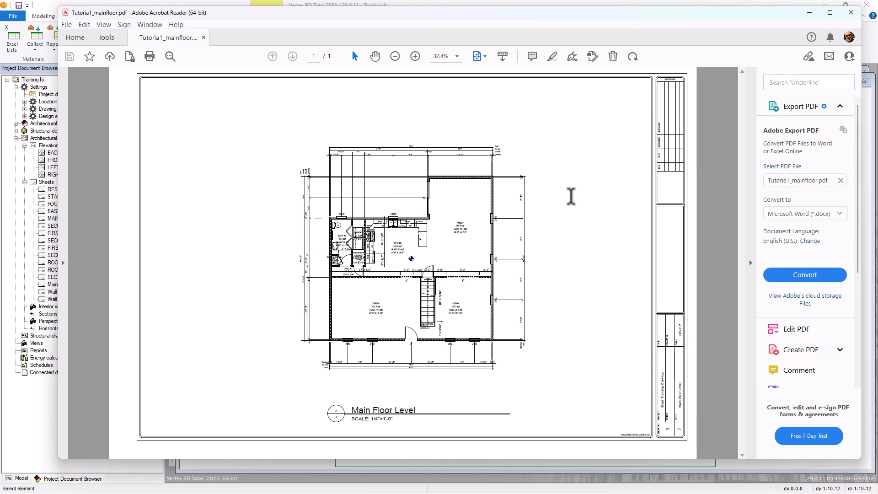
Close the PDF preview, then close the Tutoria1_mainfloor.vxp sheet drawing and save its changes.
left_click(850, 13)
left_click(536, 81)
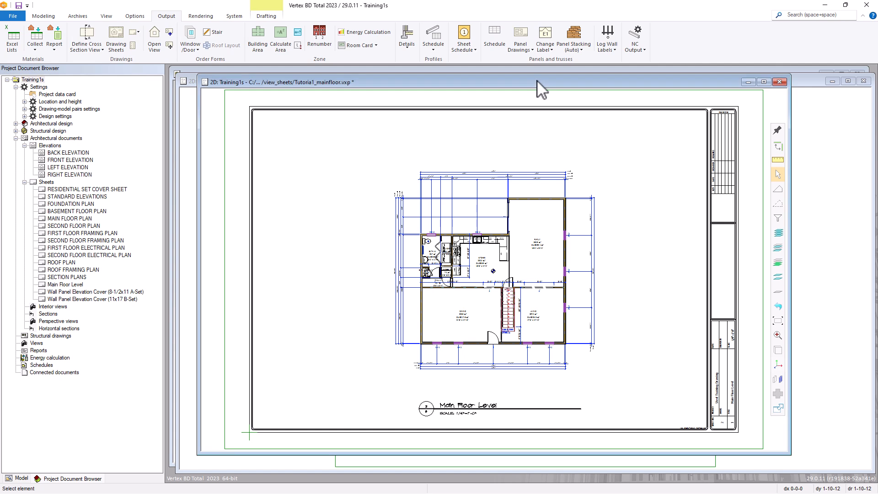
left_click(780, 82)
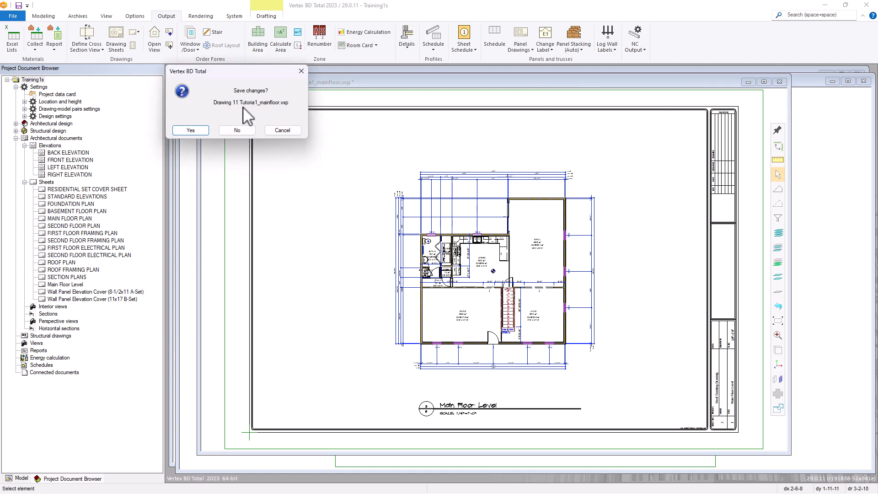
left_click(195, 130)
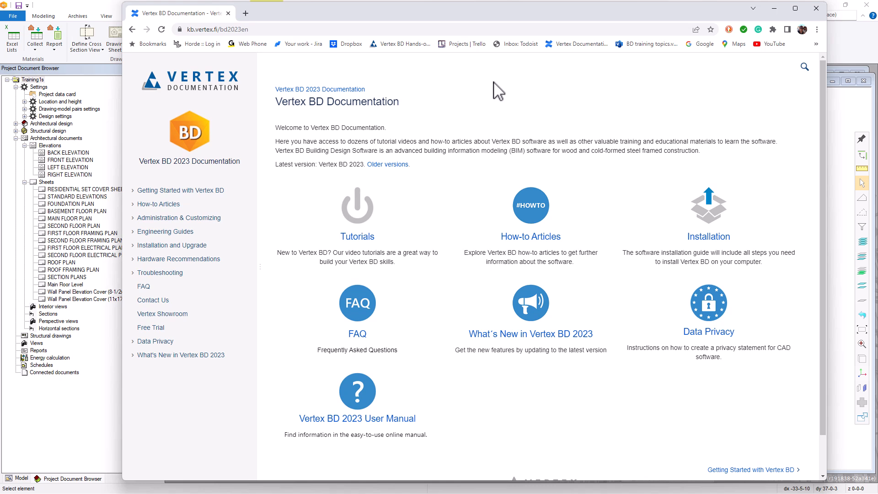
In the browser's Vertex BD 2023 documentation, open the Create Drawing Sheets article from the Output how-to articles.
left_click(526, 241)
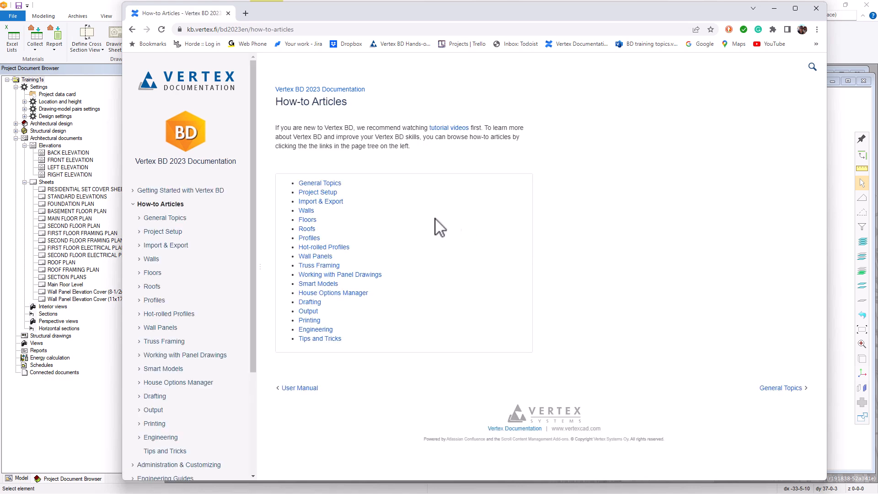
left_click(312, 310)
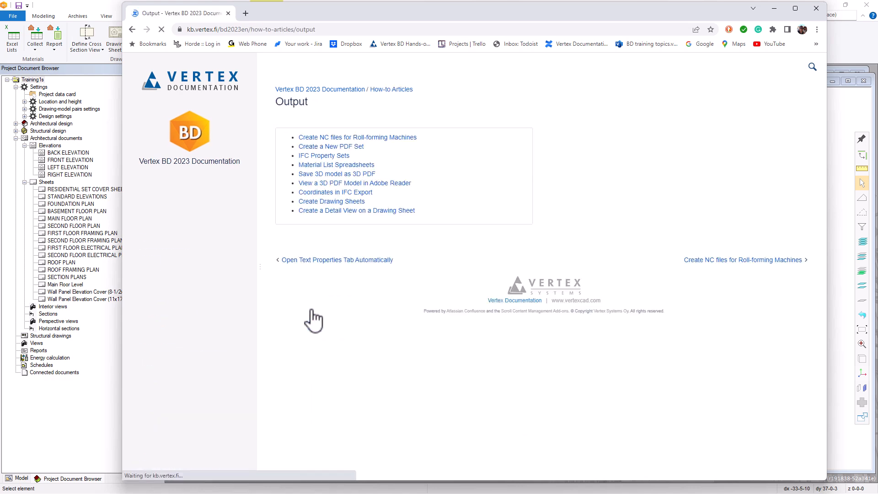
left_click(329, 201)
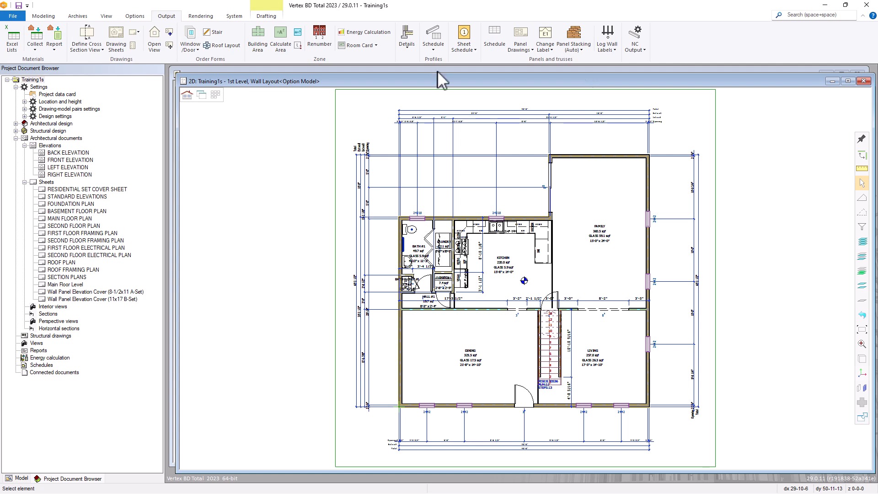
Collect the building materials from all drawing-model pairs and accept the collected materials list.
left_click(172, 15)
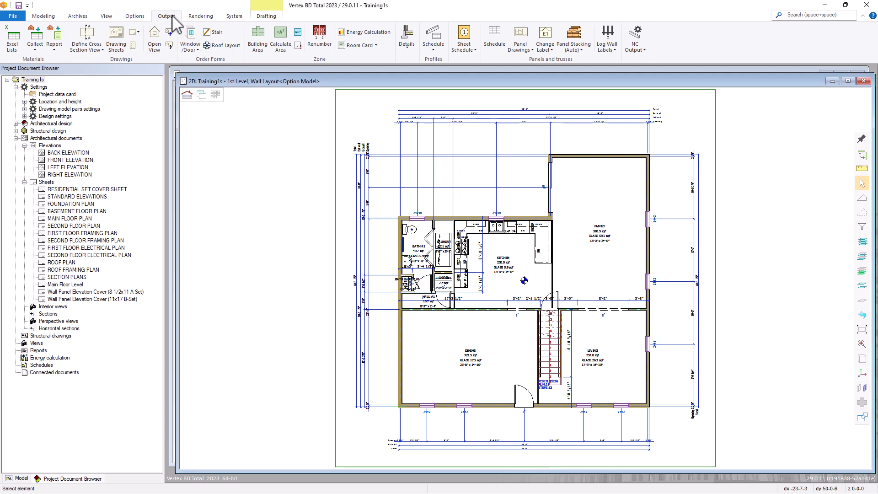
left_click(36, 41)
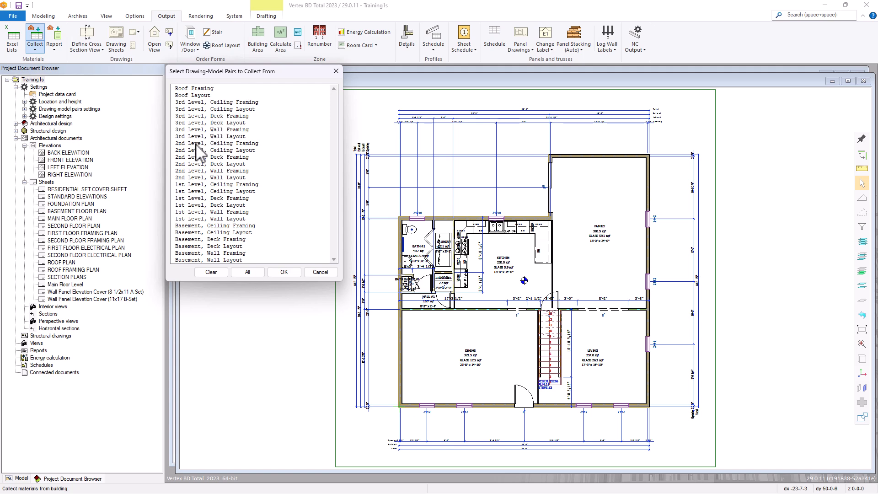
left_click(244, 271)
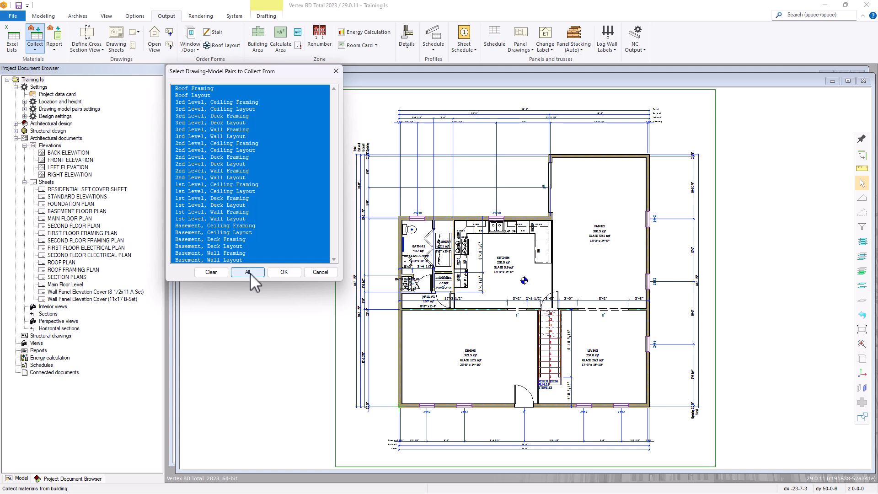
left_click(284, 272)
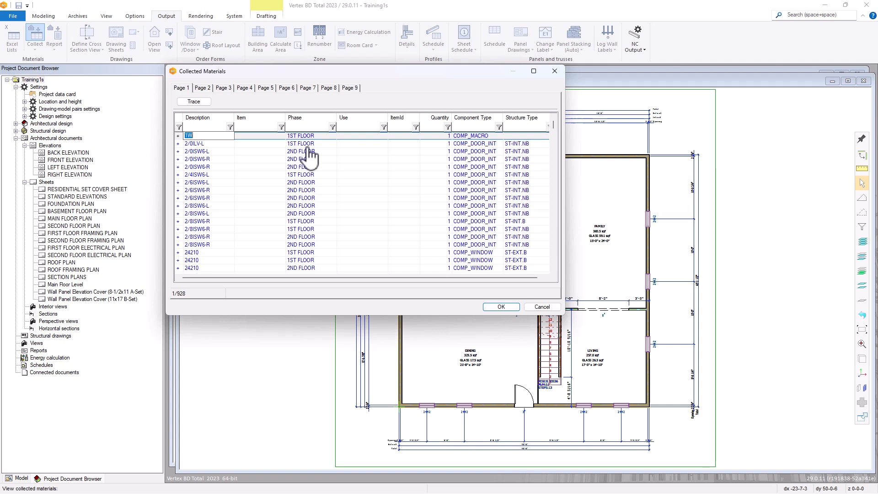
left_click(508, 308)
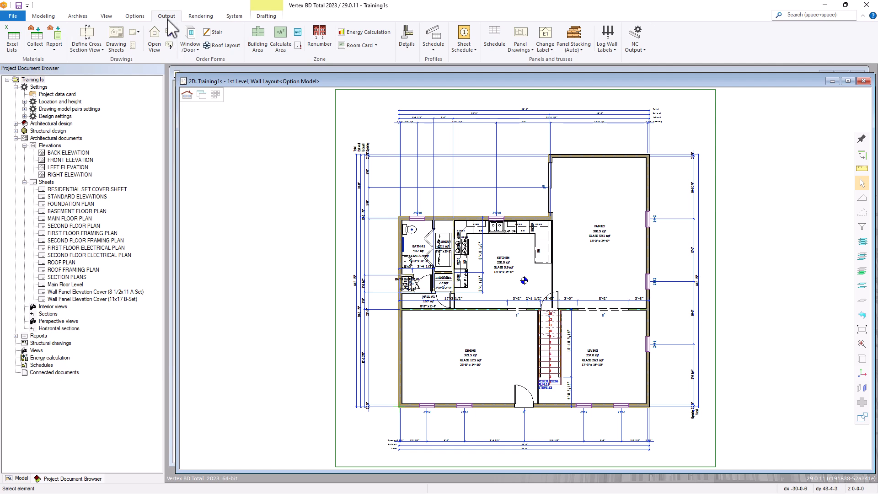
Generate the General Bill of Materials report from the collected materials.
left_click(58, 37)
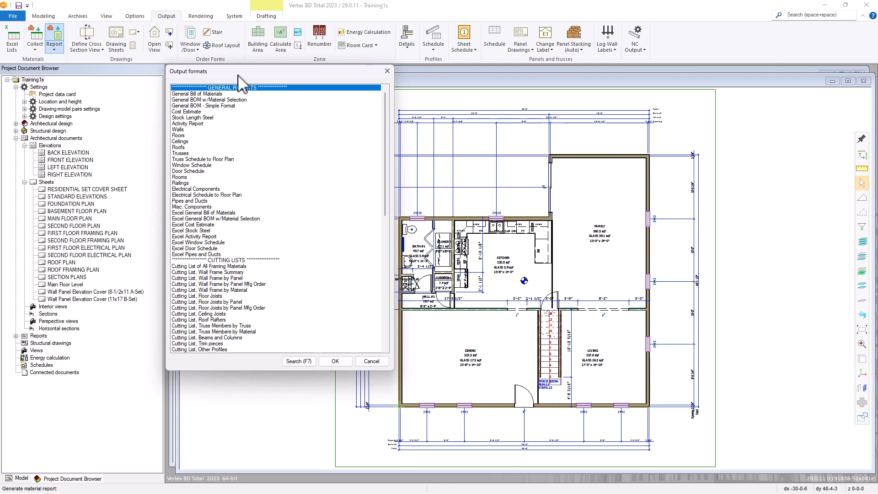
double_click(210, 94)
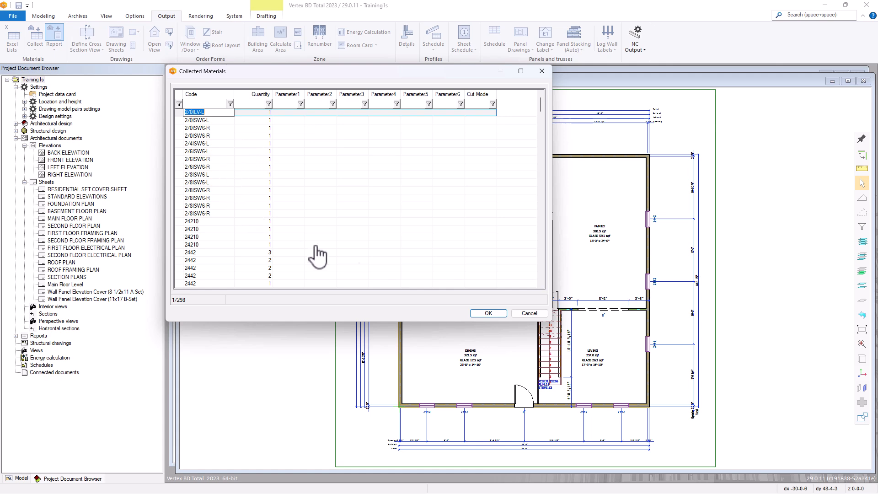
left_click(483, 313)
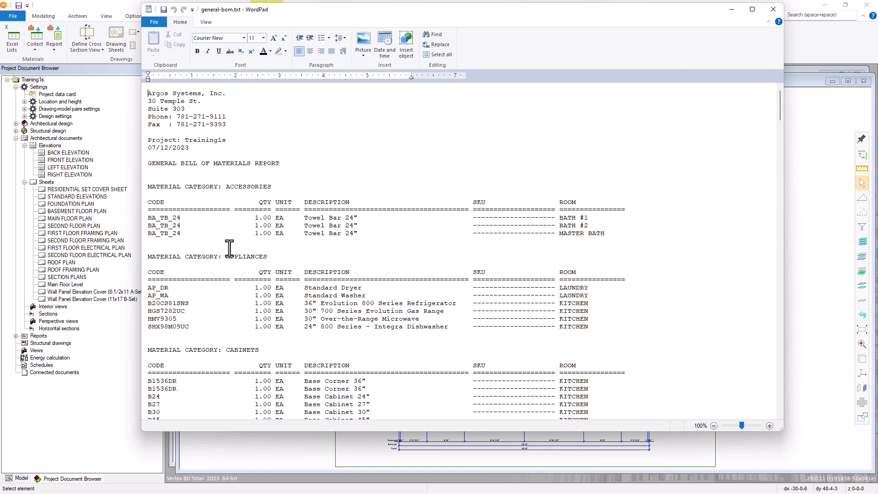
Examine the General Bill of Materials report category by category, from Accessories through Windows, checking codes, quantities, units, descriptions, SKUs and rooms.
scroll(233, 229, "down", 1)
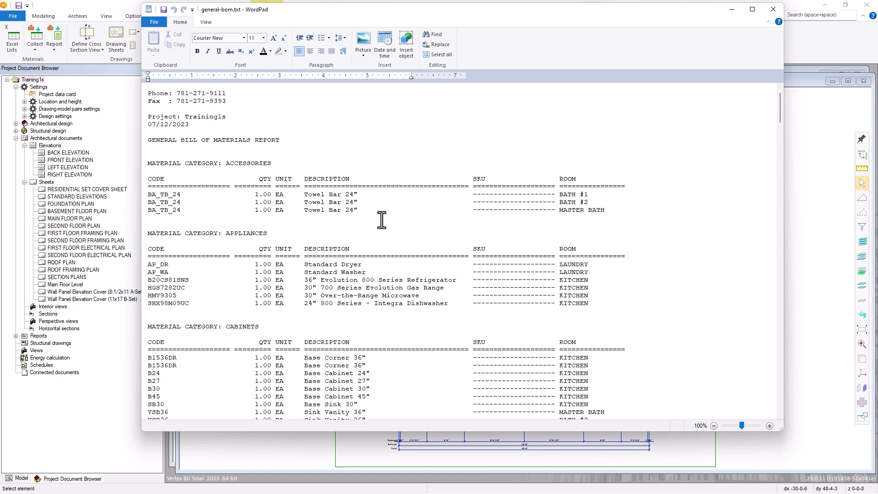
scroll(380, 219, "down", 4)
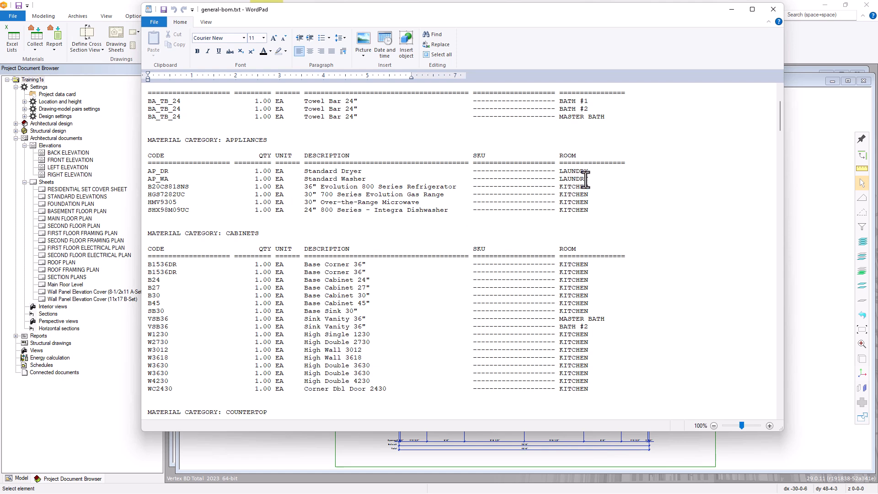
scroll(415, 214, "down", 5)
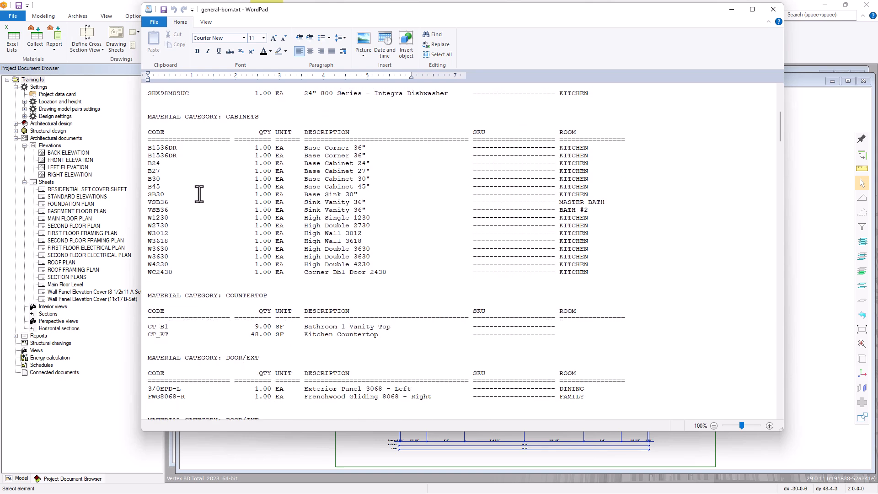
scroll(384, 215, "down", 2)
scroll(386, 220, "down", 6)
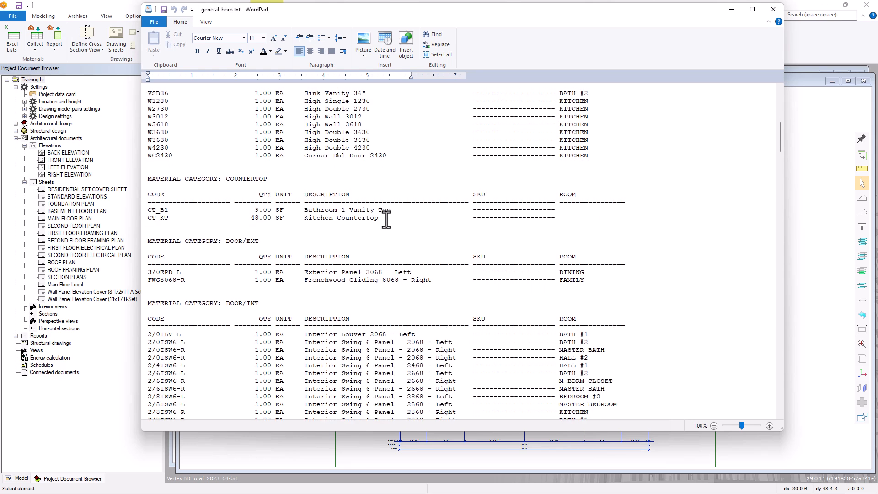
scroll(343, 227, "down", 4)
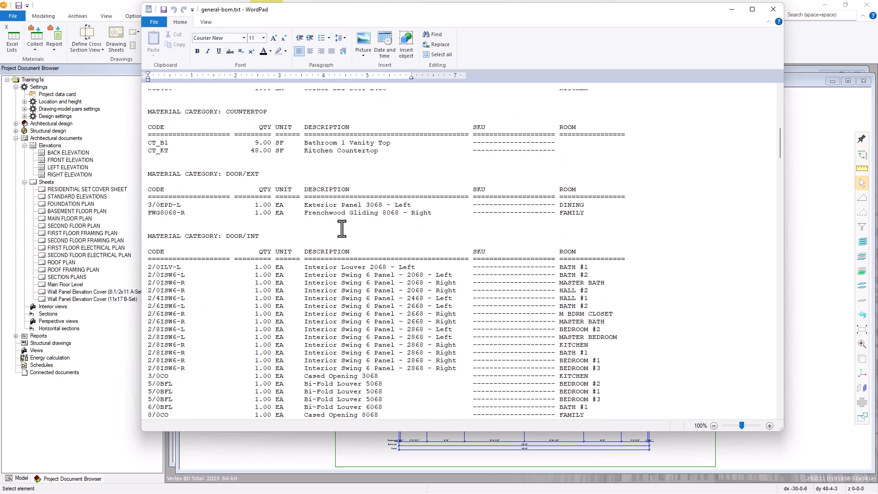
scroll(251, 143, "down", 3)
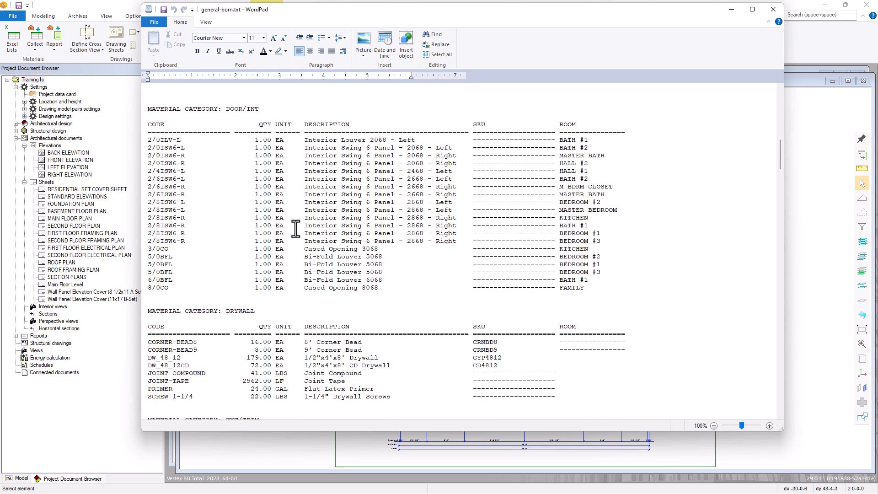
scroll(297, 227, "down", 5)
scroll(298, 219, "down", 3)
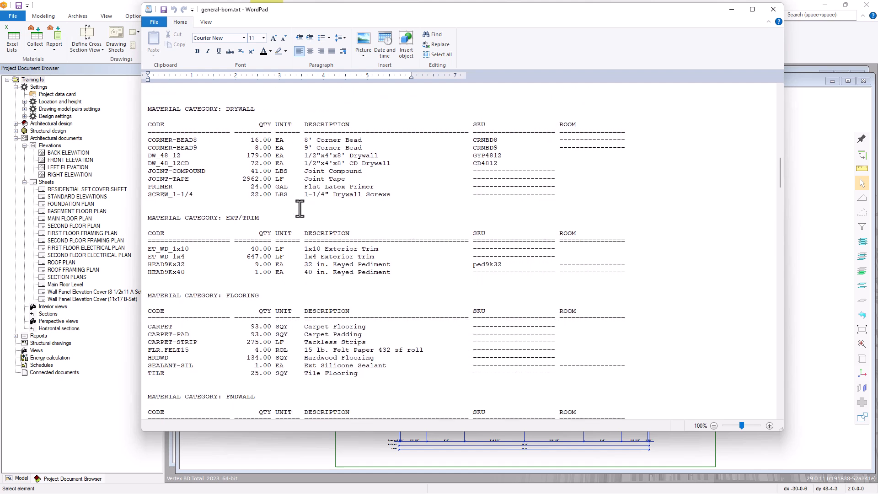
scroll(299, 207, "down", 4)
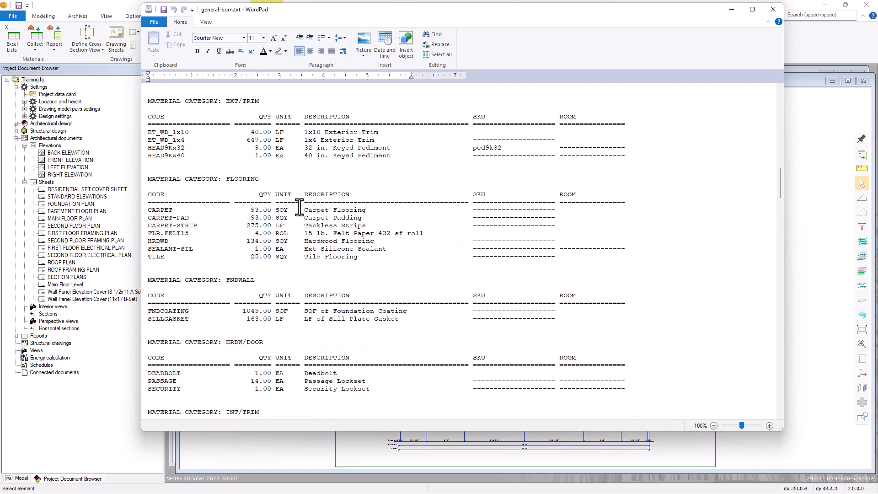
scroll(326, 197, "down", 7)
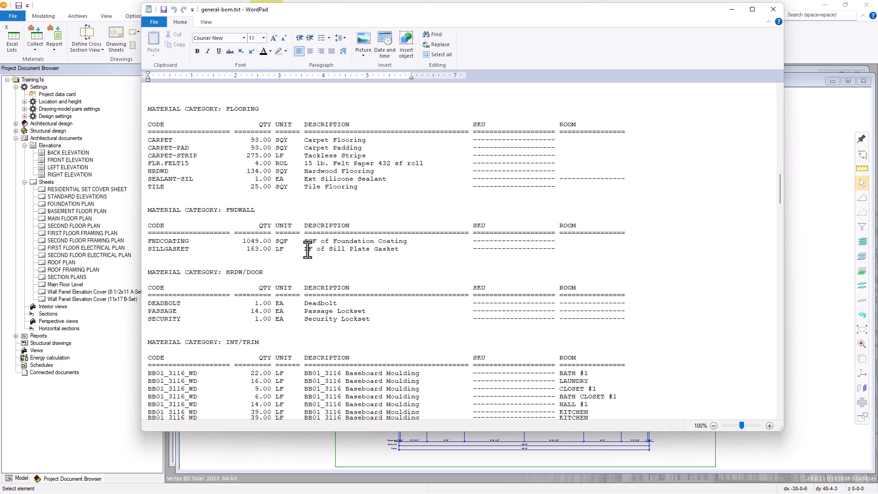
scroll(307, 248, "down", 7)
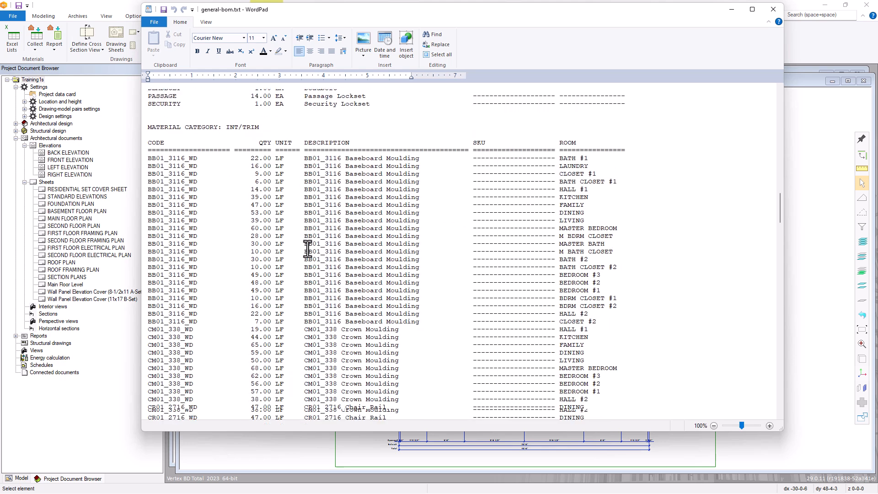
scroll(309, 248, "down", 15)
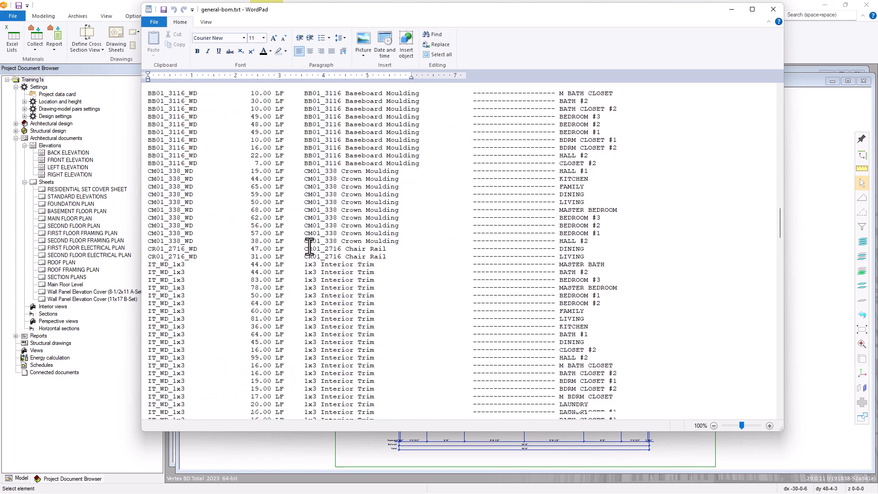
scroll(309, 247, "down", 4)
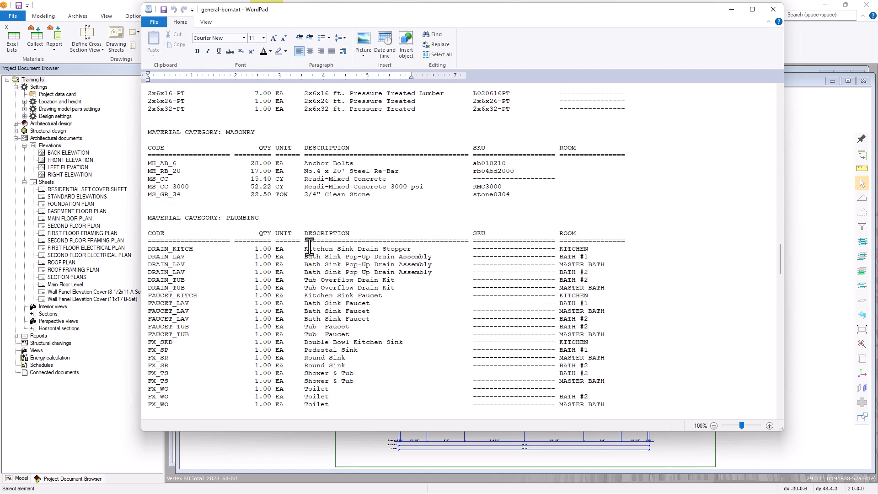
scroll(309, 247, "down", 4)
scroll(310, 247, "down", 2)
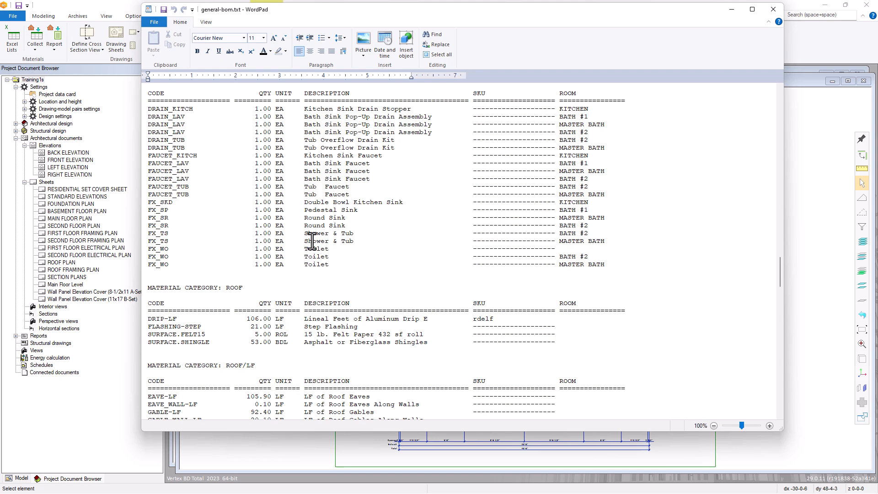
scroll(313, 240, "down", 3)
scroll(313, 235, "up", 4)
scroll(312, 239, "down", 9)
scroll(314, 235, "down", 8)
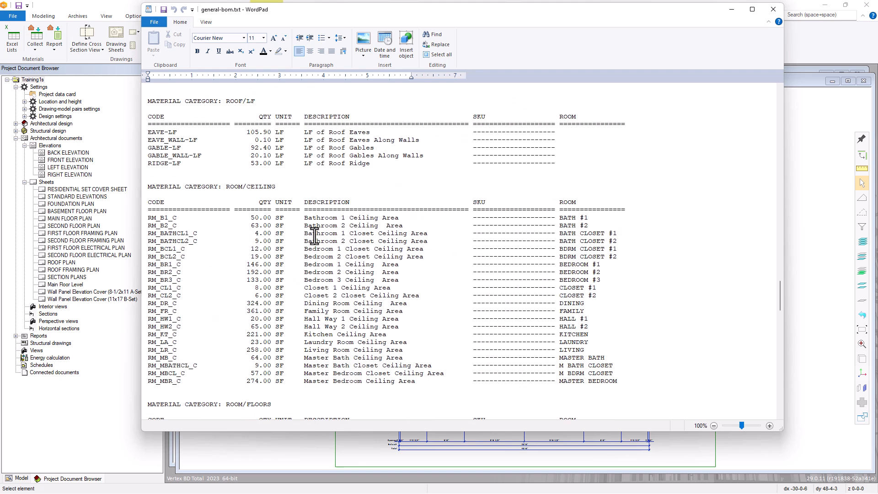
scroll(314, 235, "down", 7)
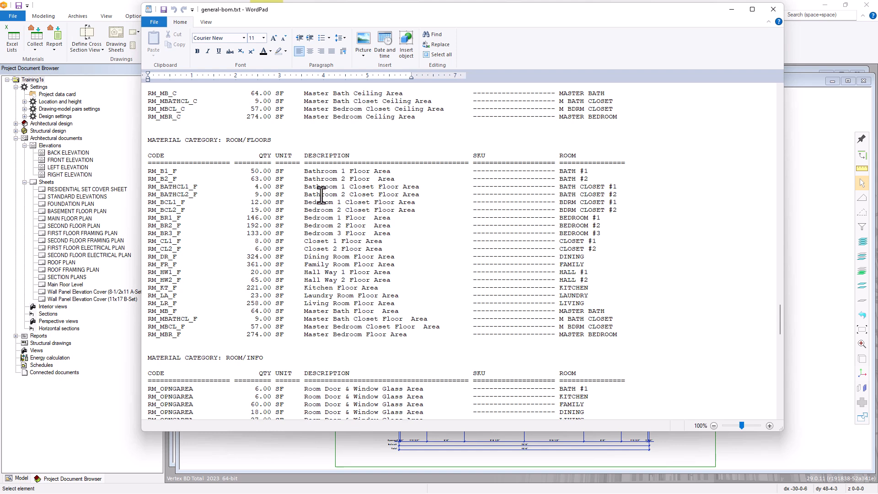
scroll(338, 235, "down", 10)
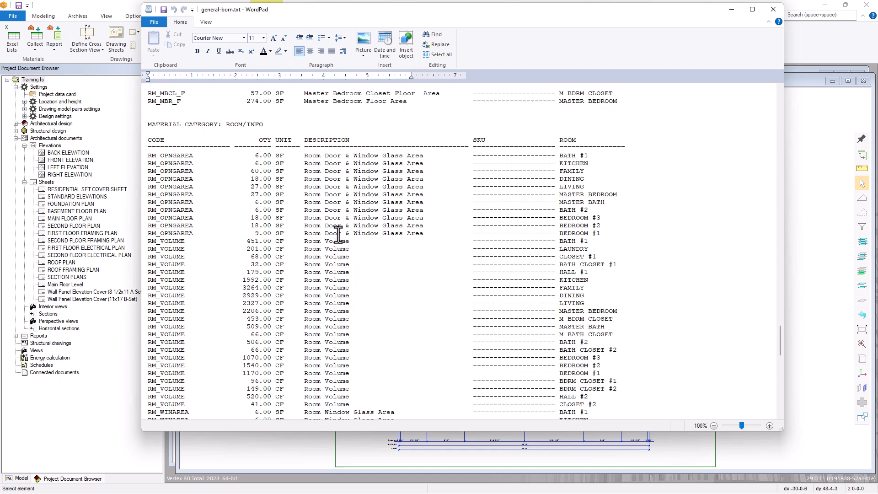
scroll(337, 234, "down", 9)
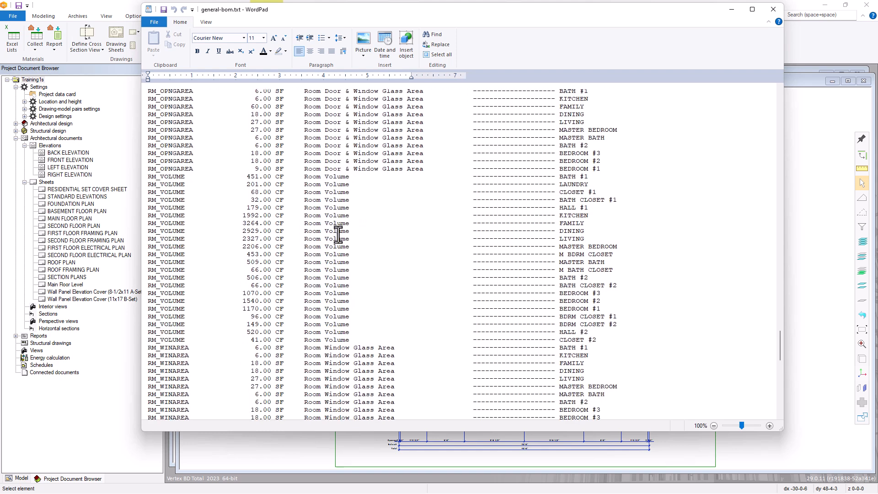
scroll(336, 232, "down", 10)
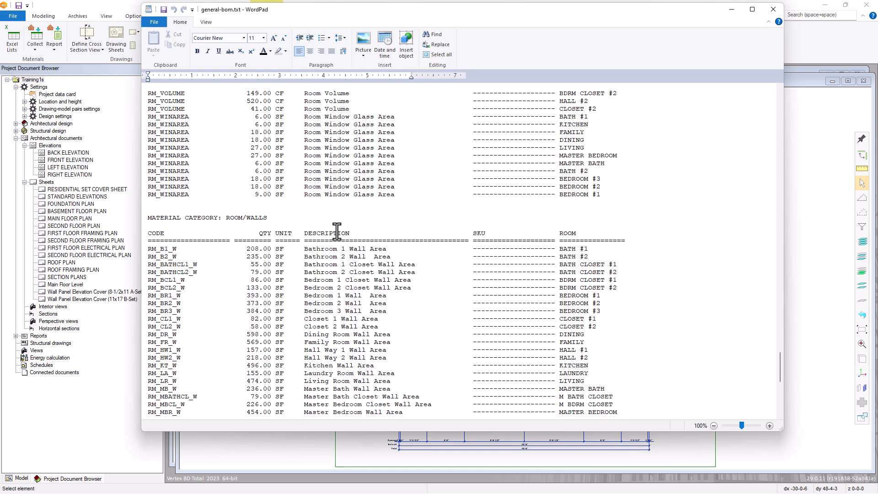
scroll(336, 232, "up", 1)
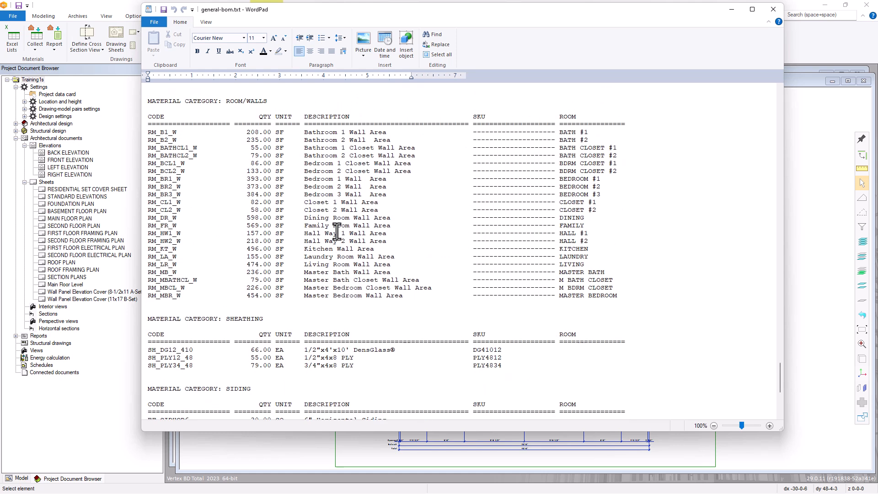
scroll(338, 240, "down", 3)
scroll(339, 243, "down", 4)
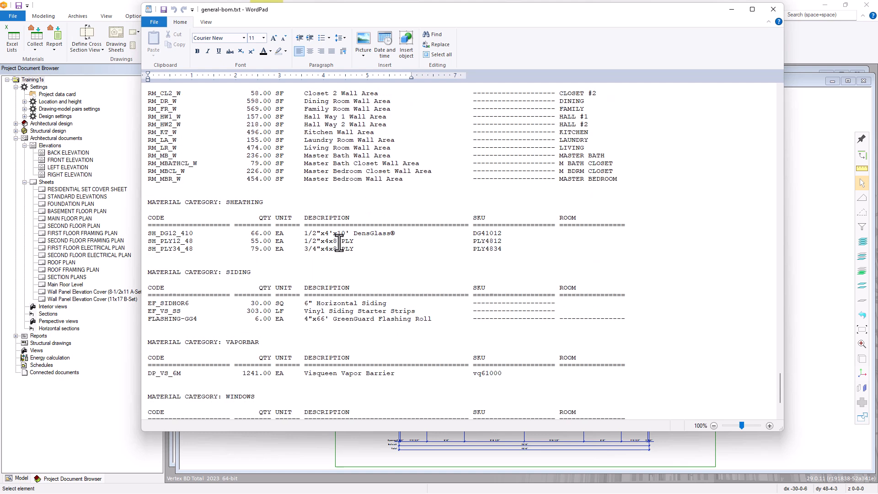
scroll(339, 243, "down", 2)
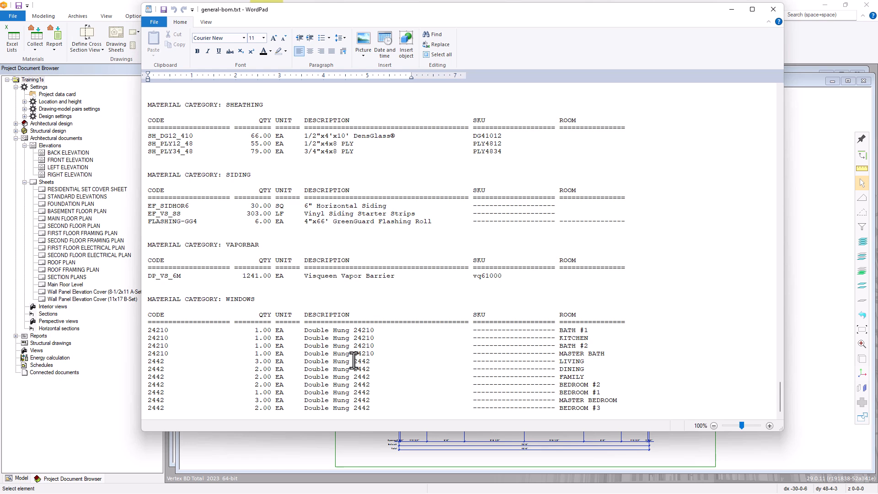
Close the bill of materials report, view the reports folder inside the Training1s project folder, and close the file window.
left_click(772, 14)
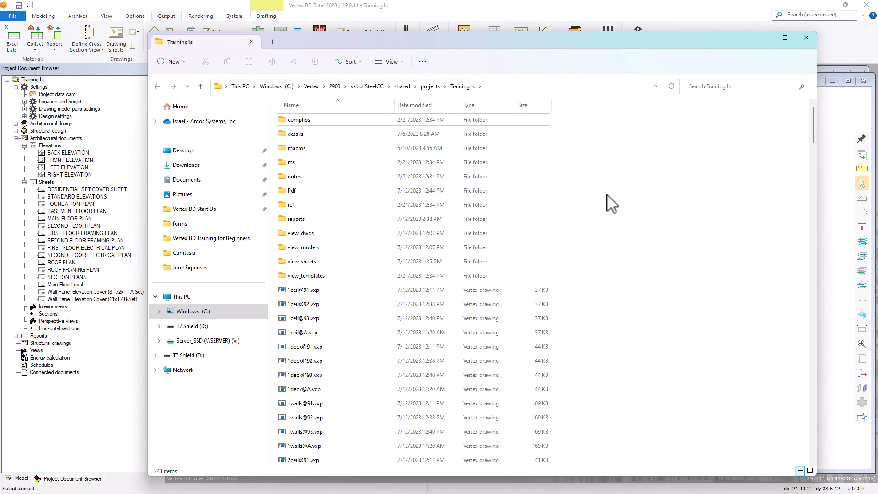
double_click(295, 222)
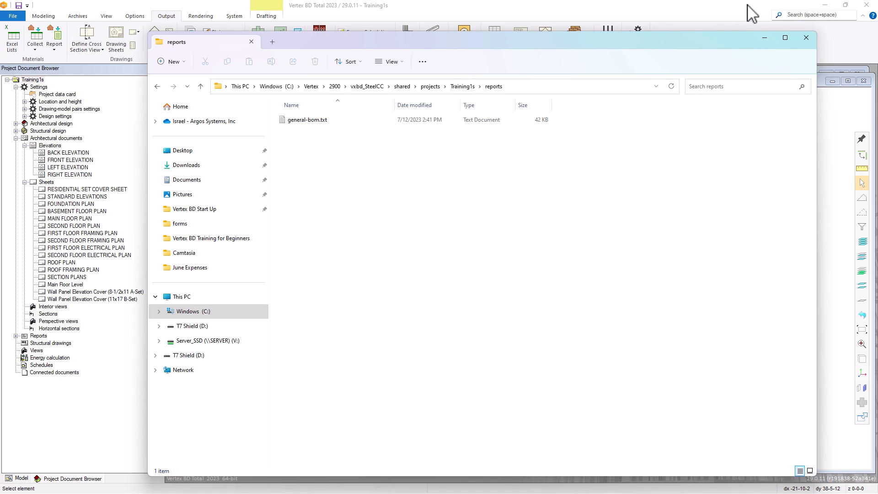
left_click(805, 38)
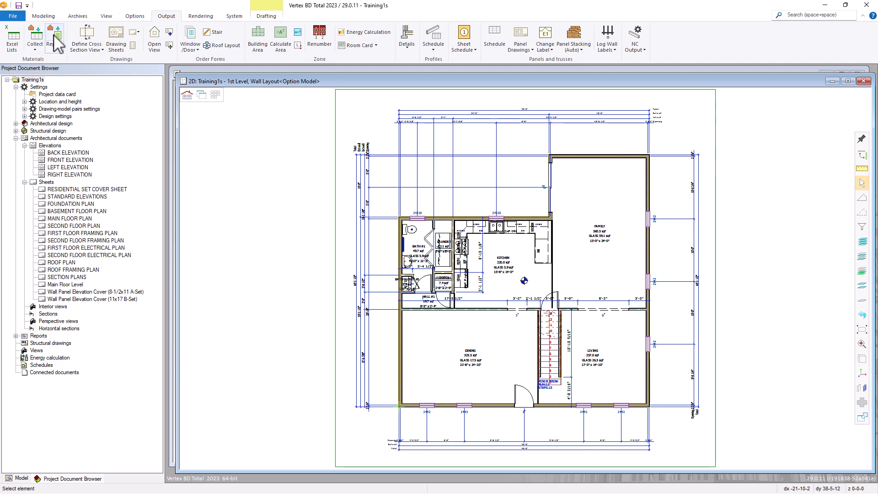
Review the available material report formats, from General Reports through Option System Reports, and leave without generating one.
left_click(54, 35)
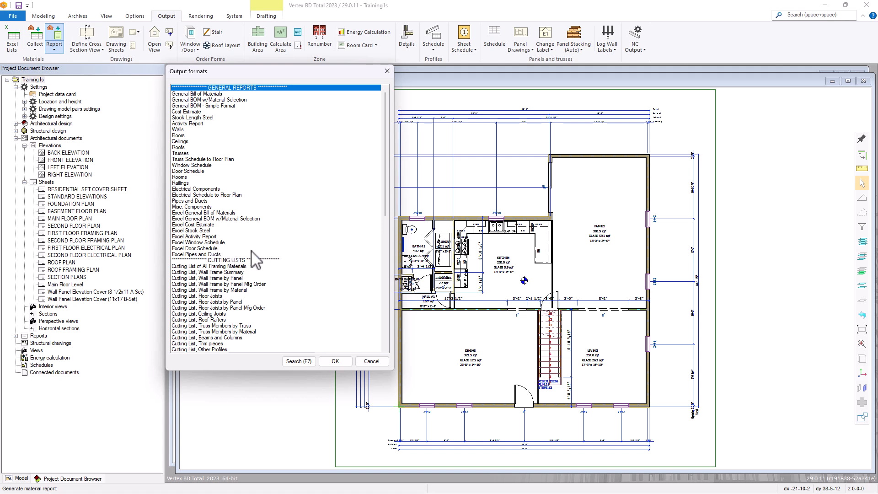
scroll(256, 256, "down", 7)
scroll(256, 256, "down", 1)
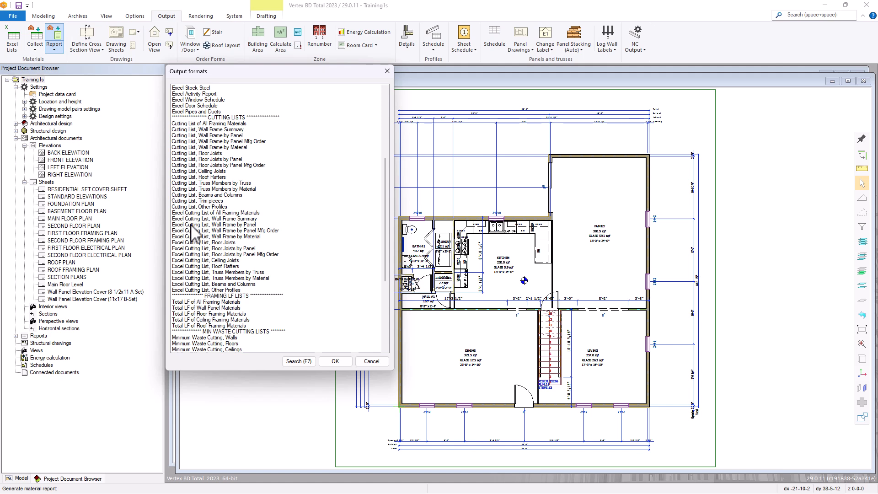
scroll(214, 249, "down", 5)
scroll(217, 250, "down", 3)
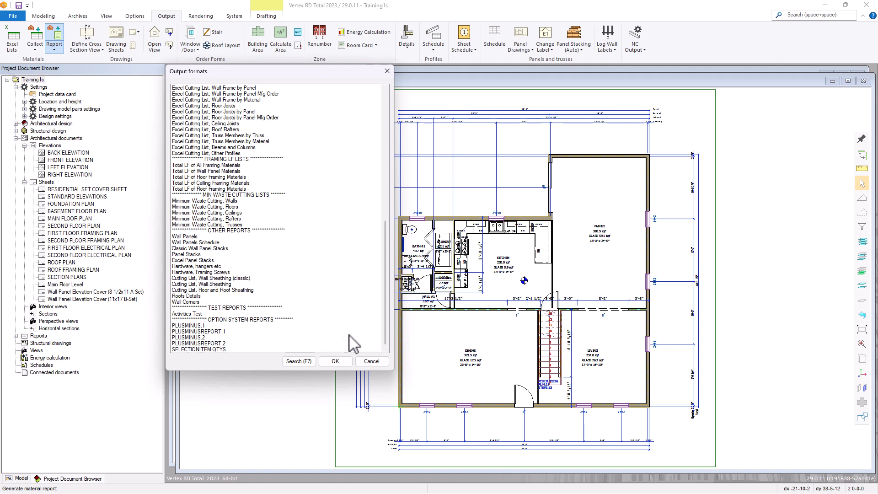
left_click(377, 362)
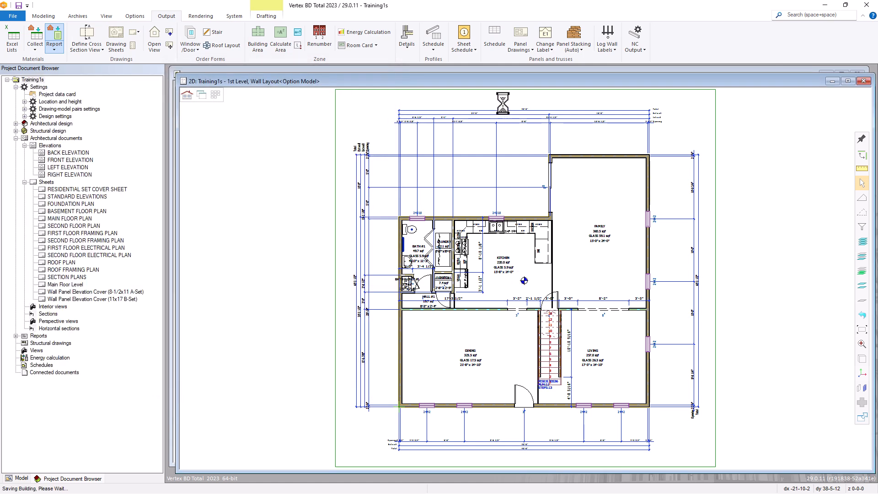